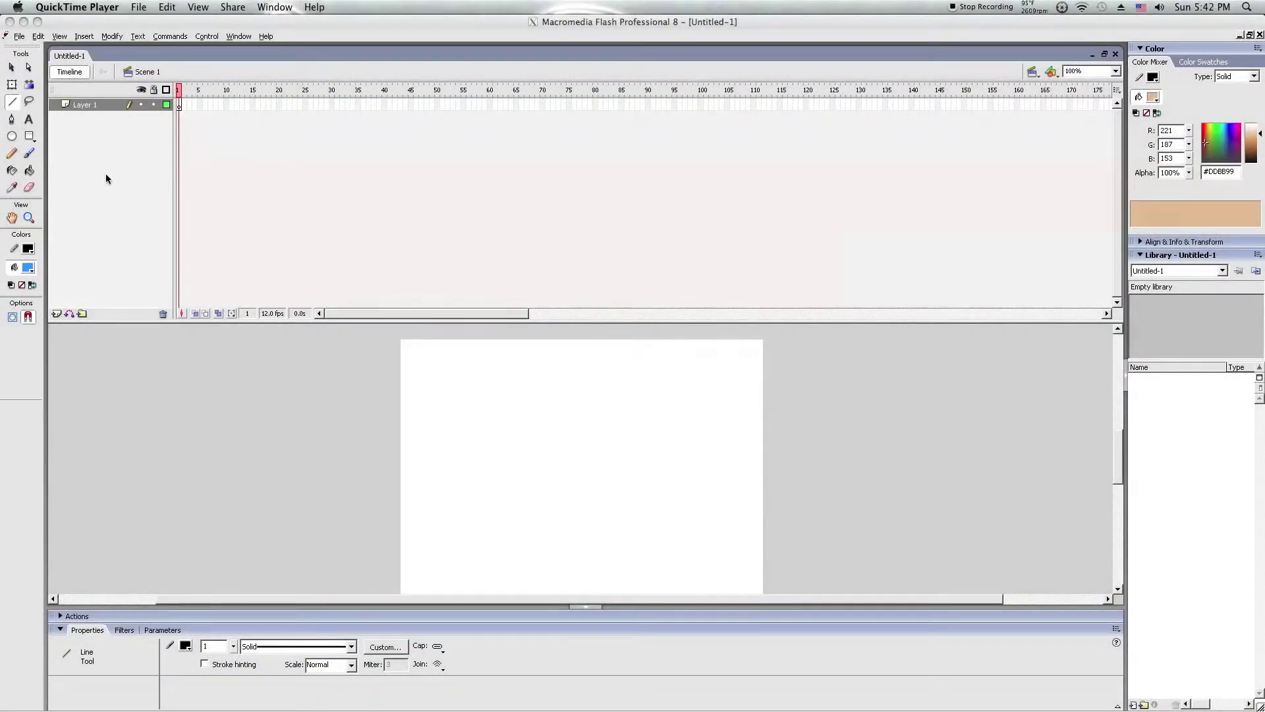
# - Add layers up to Layer 5, delete the surplus Layer 6, and select Layer 1
pyautogui.click(519, 446)
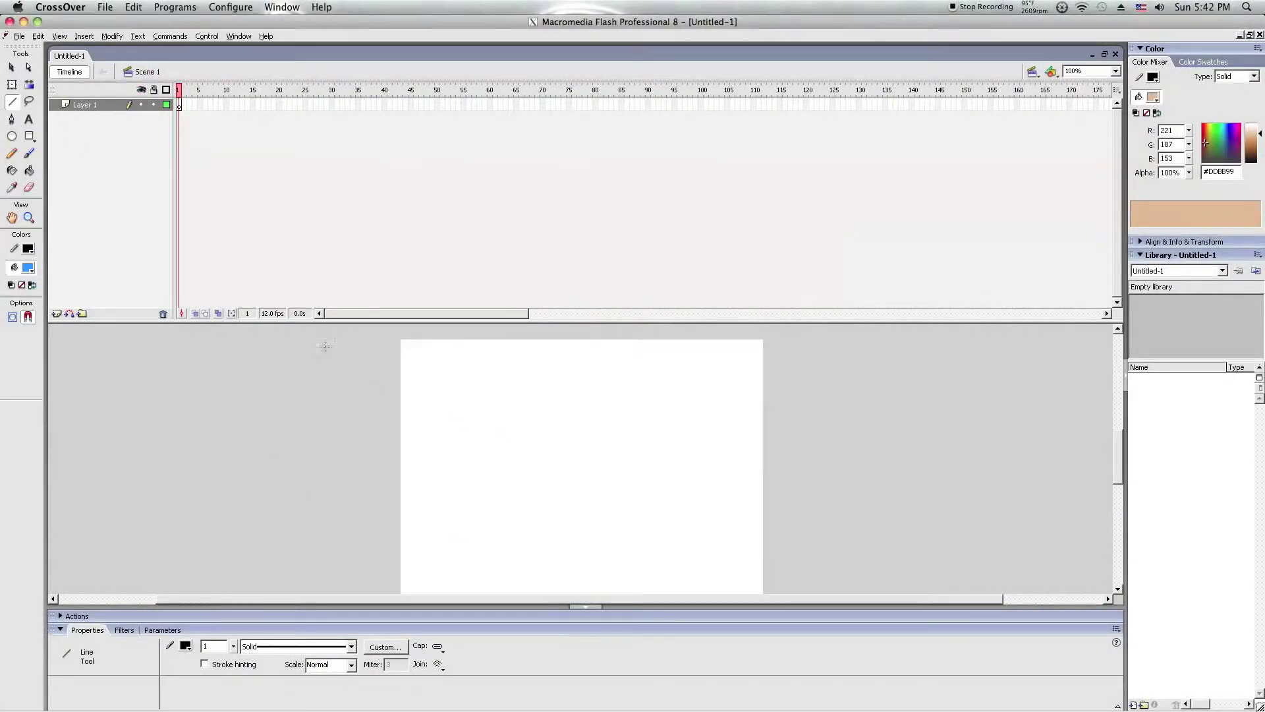
pyautogui.rightClick(116, 105)
pyautogui.click(165, 148)
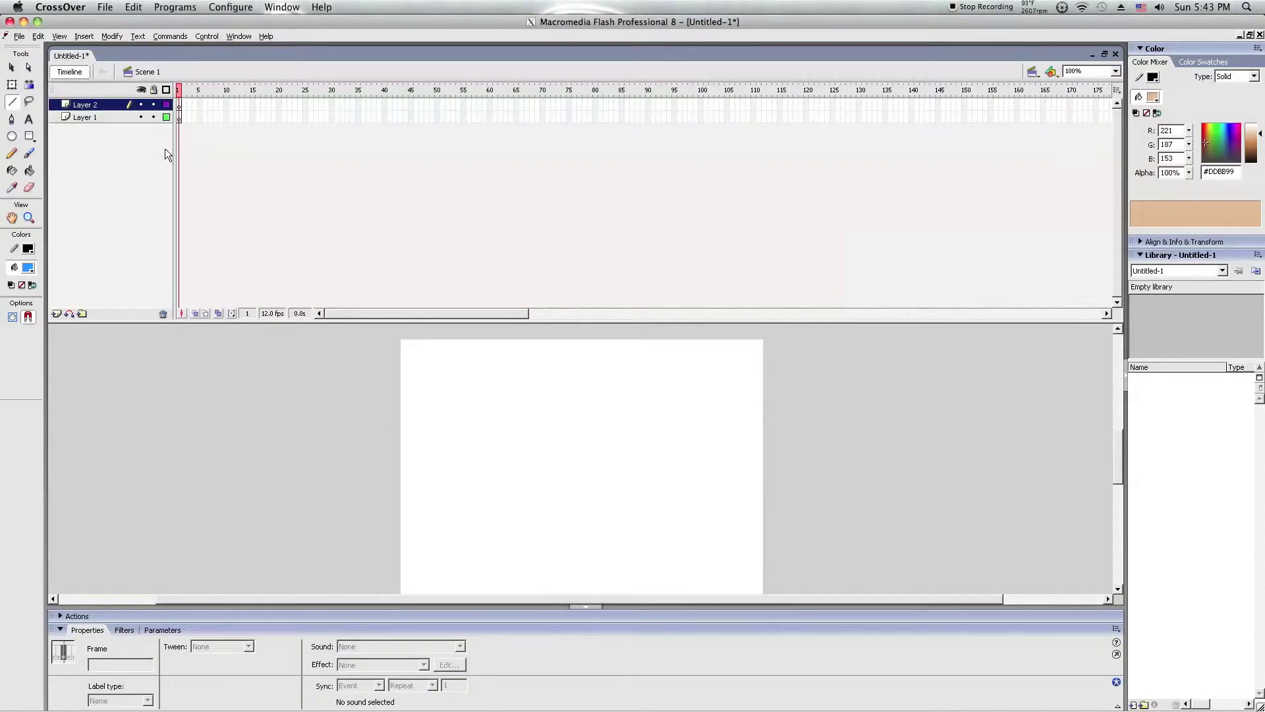
pyautogui.click(165, 148)
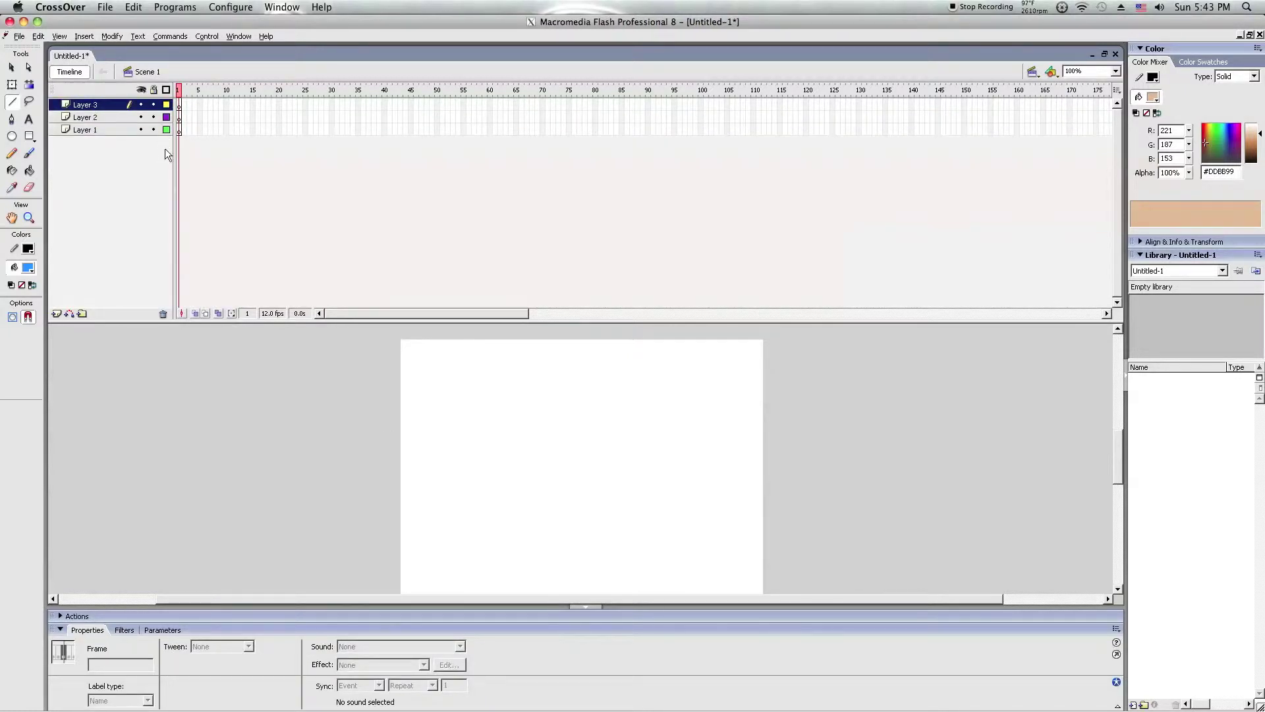
pyautogui.click(165, 149)
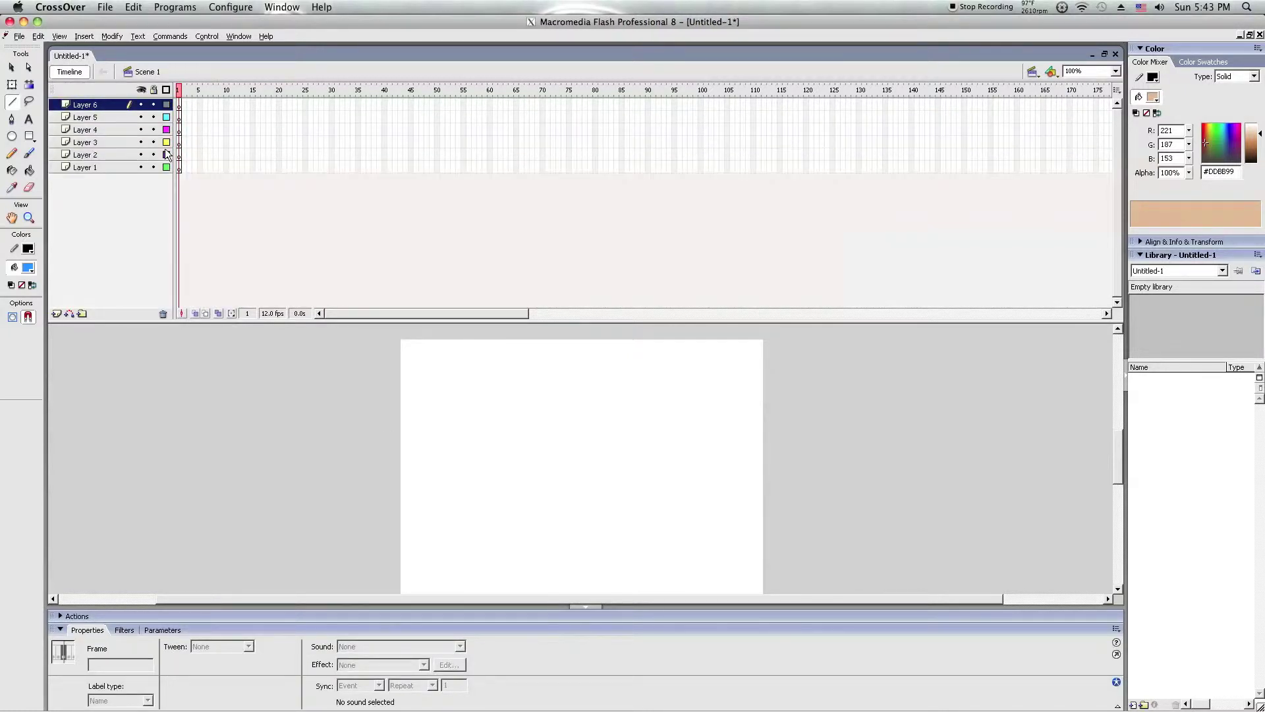
pyautogui.click(163, 313)
pyautogui.click(85, 154)
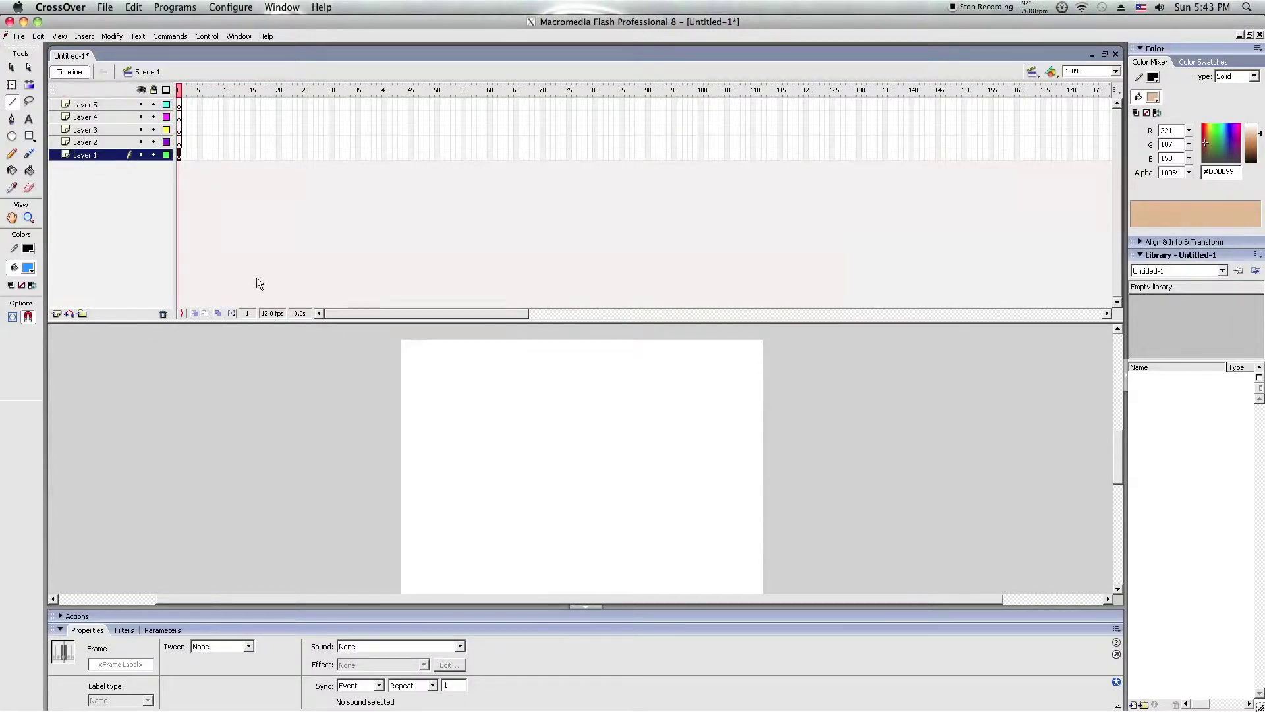
# - Draw a horizontal line and two joined angled lines on the left of the stage
pyautogui.moveTo(445, 419); pyautogui.dragTo(689, 420)
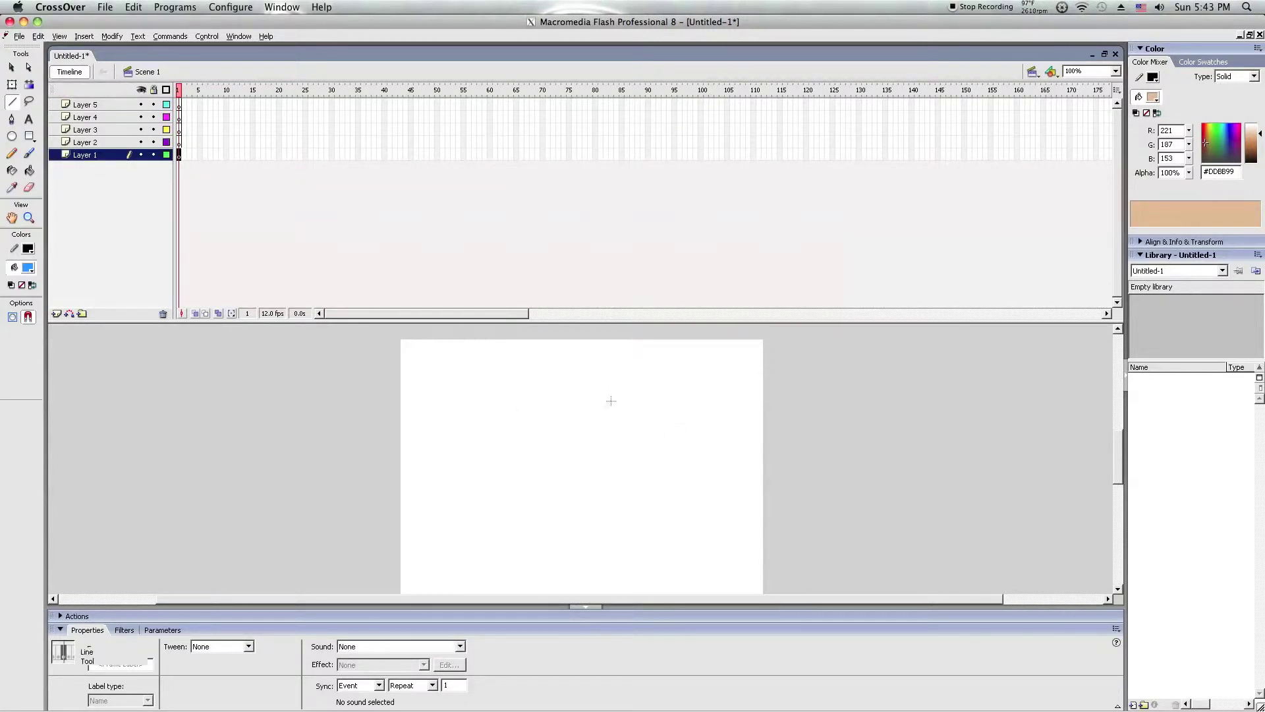
pyautogui.click(12, 68)
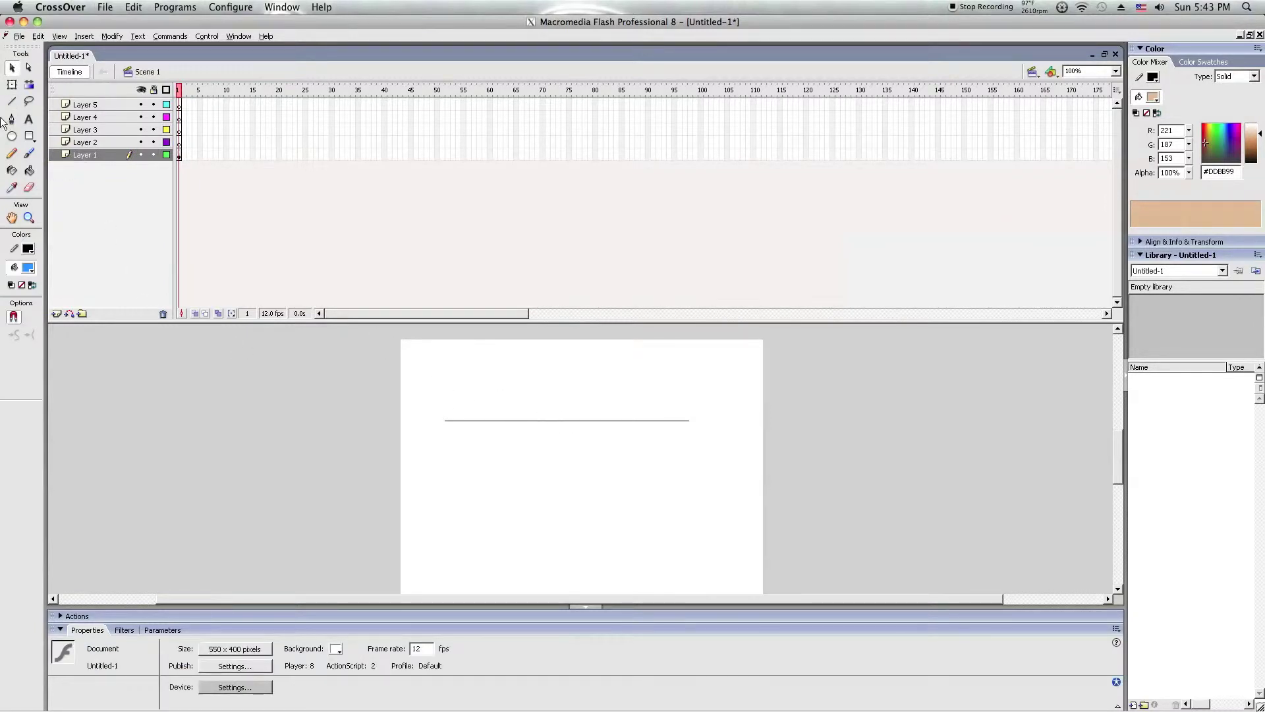
pyautogui.click(12, 102)
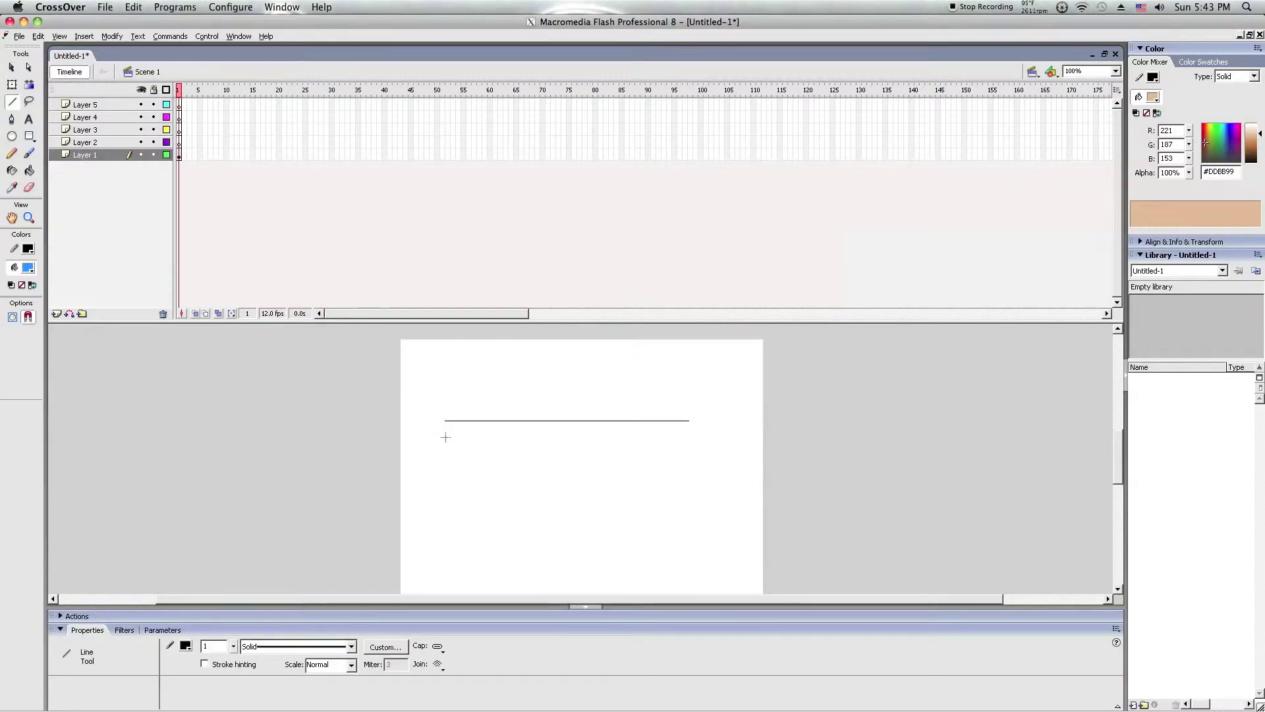
pyautogui.moveTo(446, 437)
pyautogui.mouseDown()
pyautogui.moveTo(524, 500)
pyautogui.moveTo(415, 417)
pyautogui.moveTo(611, 393)
pyautogui.mouseUp()
# - Bend the lines into arcs and join their endpoints into a closed crescent outline
pyautogui.click(12, 67)
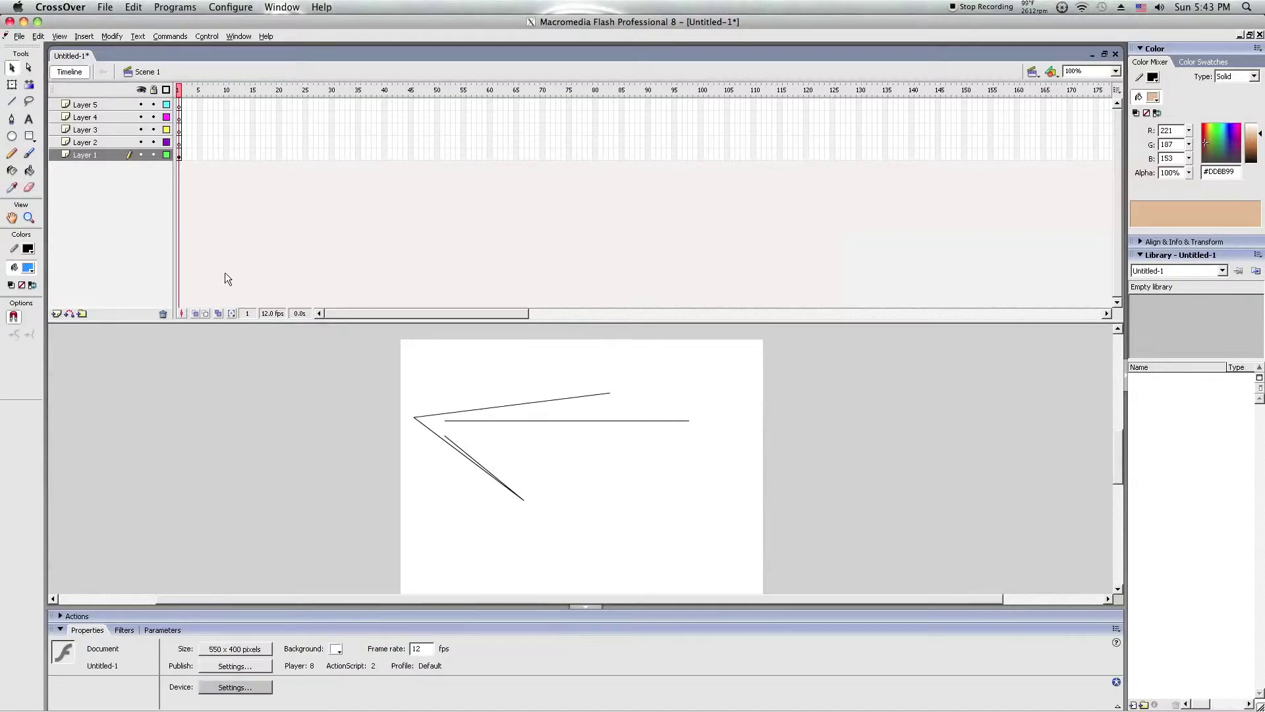
pyautogui.moveTo(456, 453)
pyautogui.mouseDown()
pyautogui.moveTo(432, 485)
pyautogui.moveTo(444, 472)
pyautogui.mouseUp()
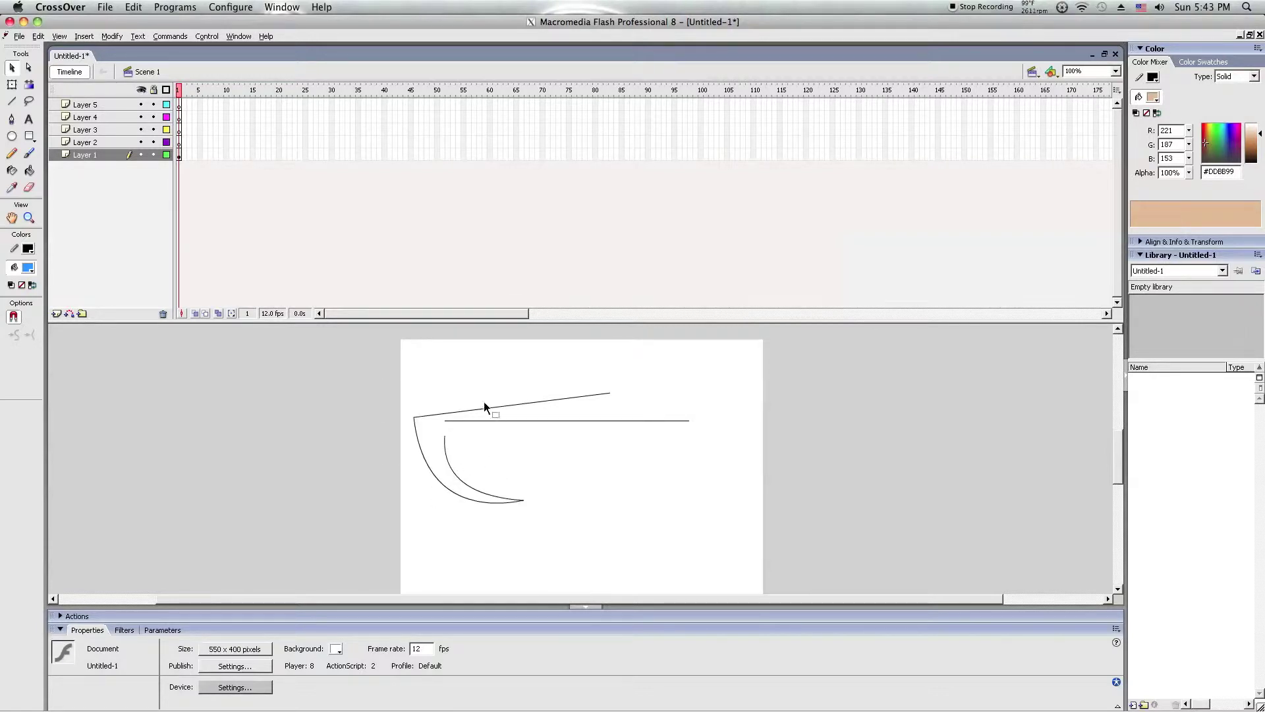
pyautogui.moveTo(482, 410); pyautogui.dragTo(491, 380)
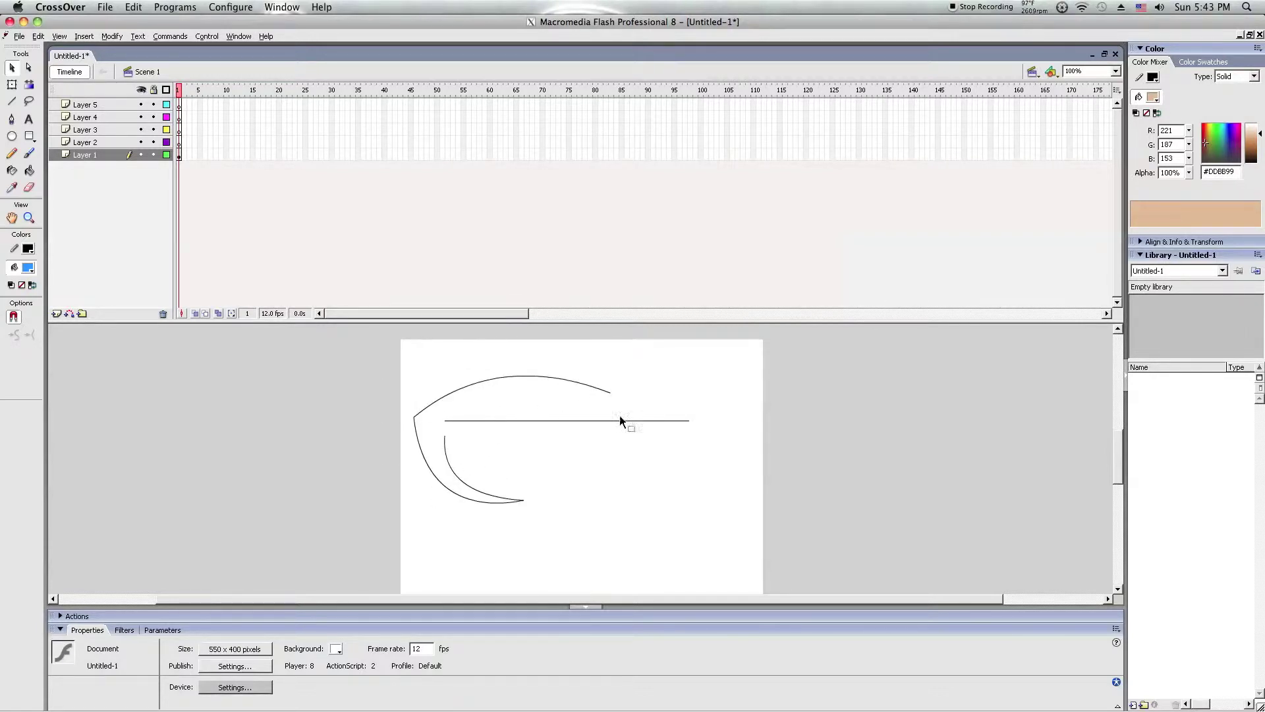
pyautogui.moveTo(690, 420); pyautogui.dragTo(610, 395)
pyautogui.moveTo(444, 420)
pyautogui.mouseDown()
pyautogui.moveTo(443, 434)
pyautogui.moveTo(432, 427)
pyautogui.mouseUp()
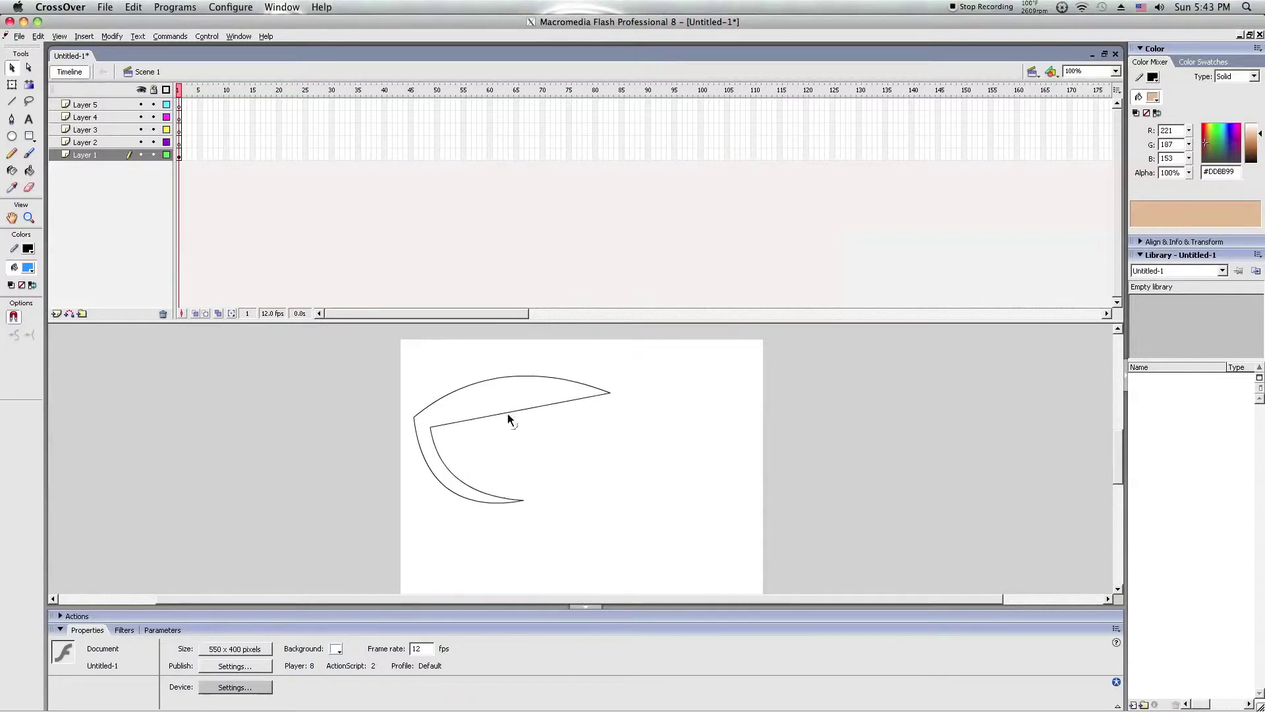
pyautogui.moveTo(508, 414); pyautogui.dragTo(491, 392)
pyautogui.moveTo(490, 391); pyautogui.dragTo(491, 393)
# - Snap a new line from the crescent's bottom to its right tip and bend it outward
pyautogui.press('n')
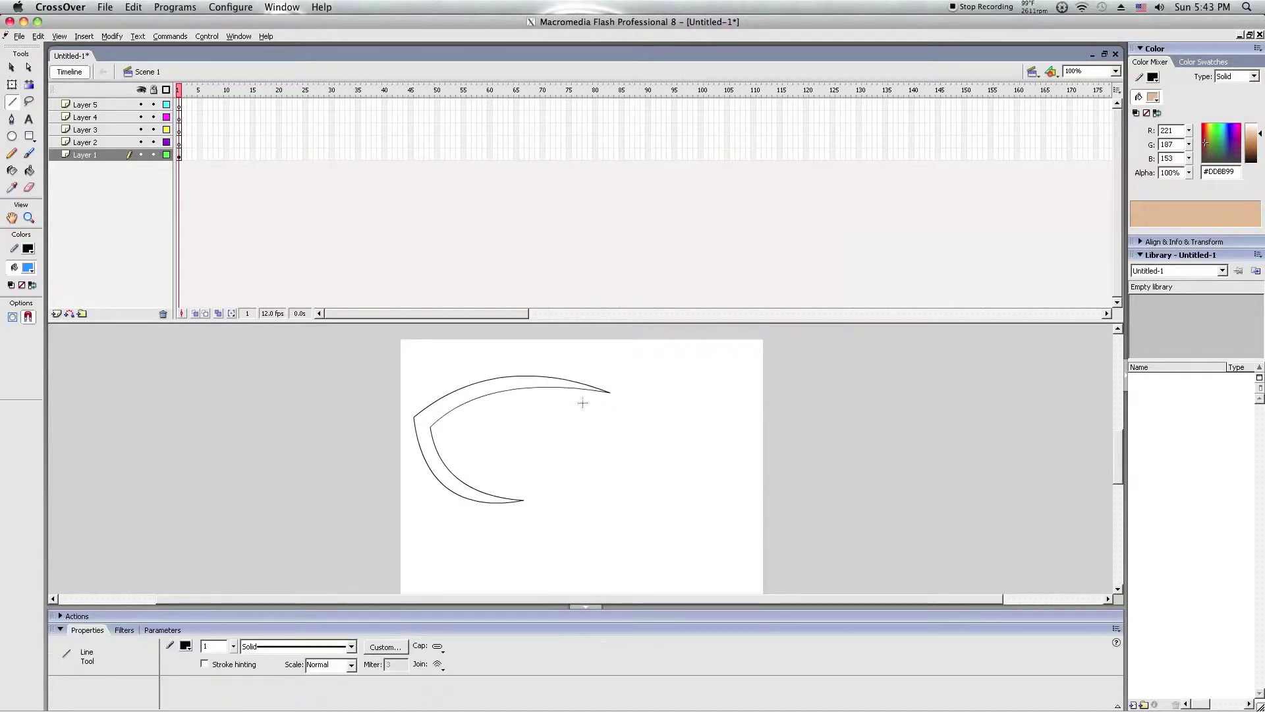
pyautogui.press('v')
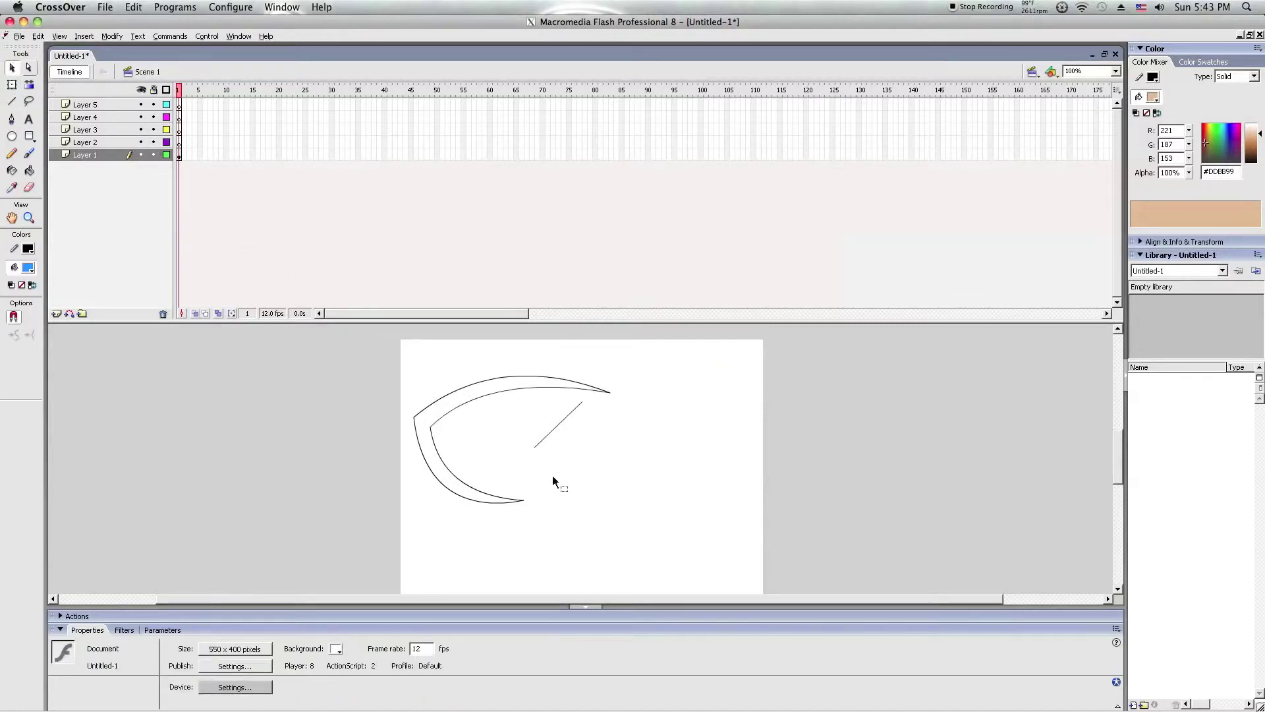
pyautogui.moveTo(535, 447)
pyautogui.mouseDown()
pyautogui.moveTo(536, 495)
pyautogui.moveTo(523, 498)
pyautogui.mouseUp()
pyautogui.moveTo(582, 406); pyautogui.dragTo(594, 392)
pyautogui.click(590, 399)
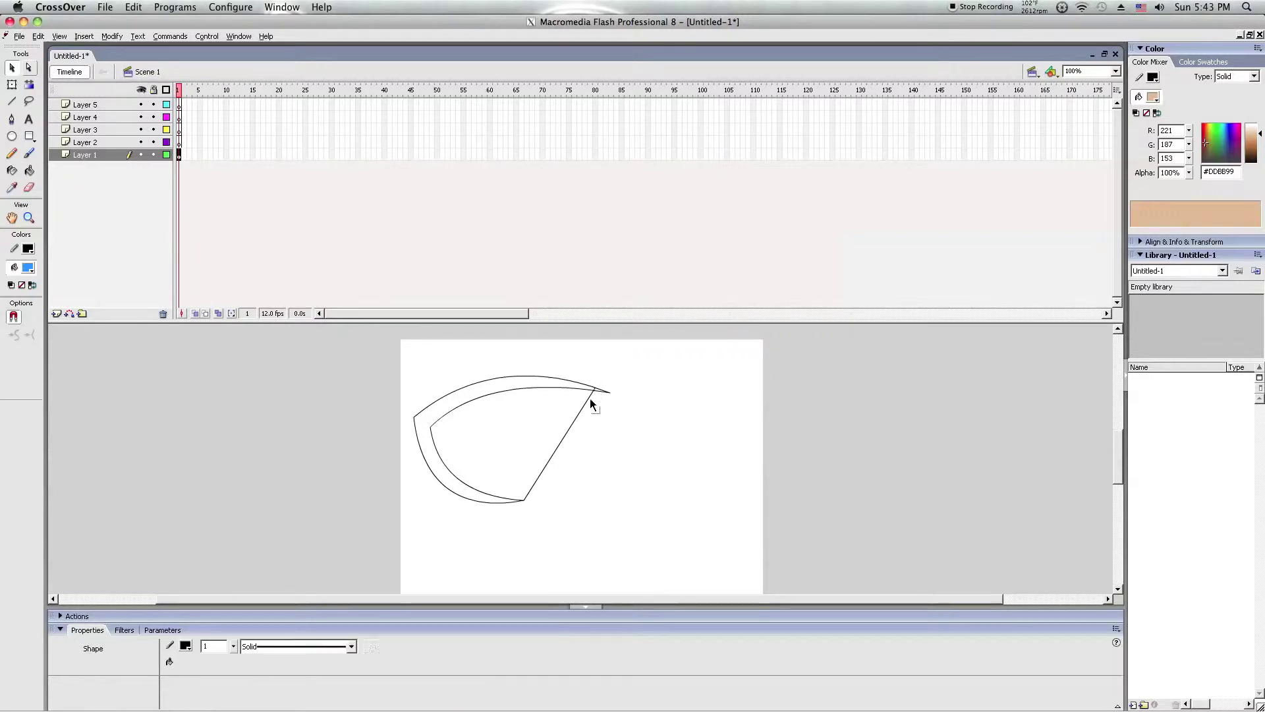
pyautogui.moveTo(574, 425); pyautogui.dragTo(600, 456)
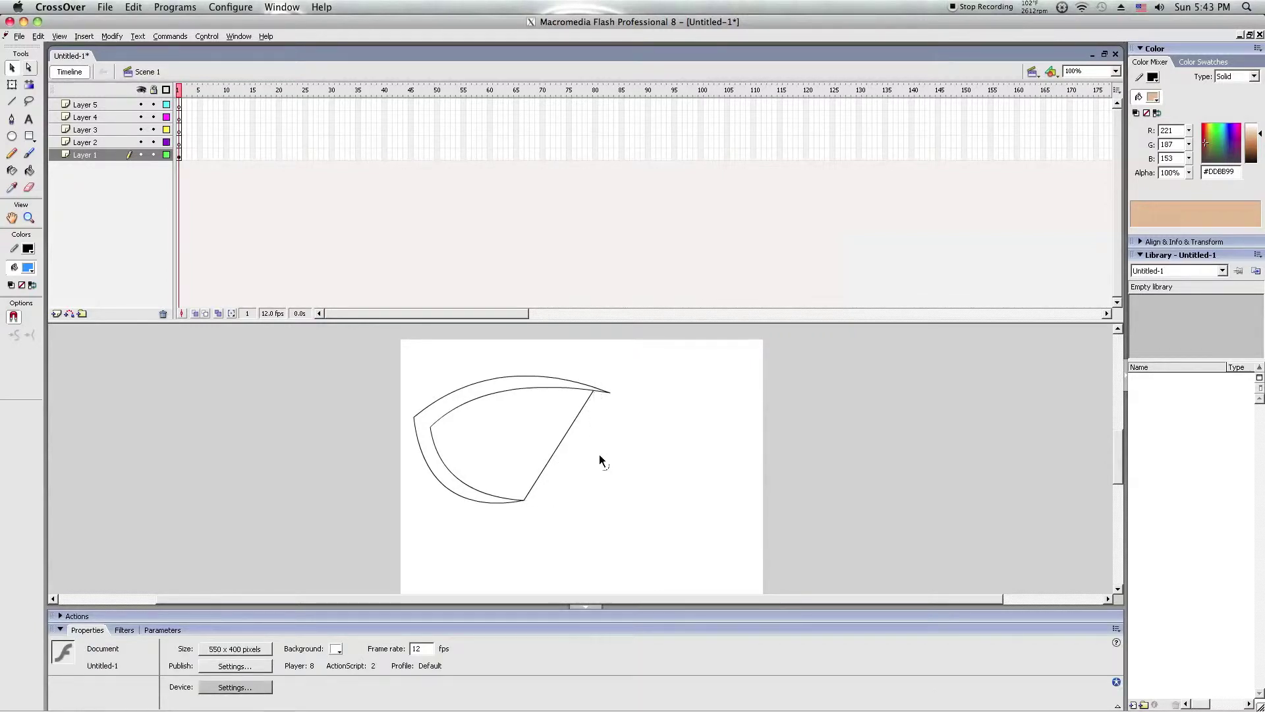
pyautogui.moveTo(524, 502); pyautogui.dragTo(519, 507)
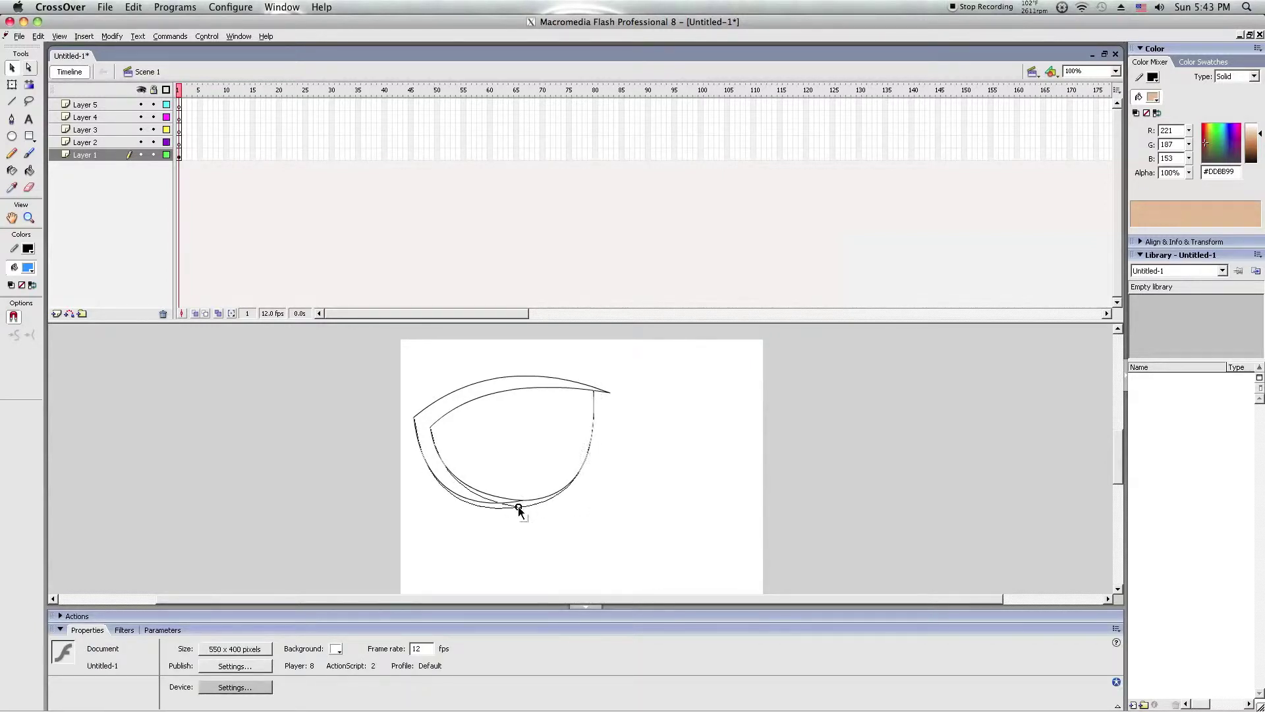
# - Fill the crescent with black using the Paint Bucket, then set the fill colour to white
pyautogui.click(29, 170)
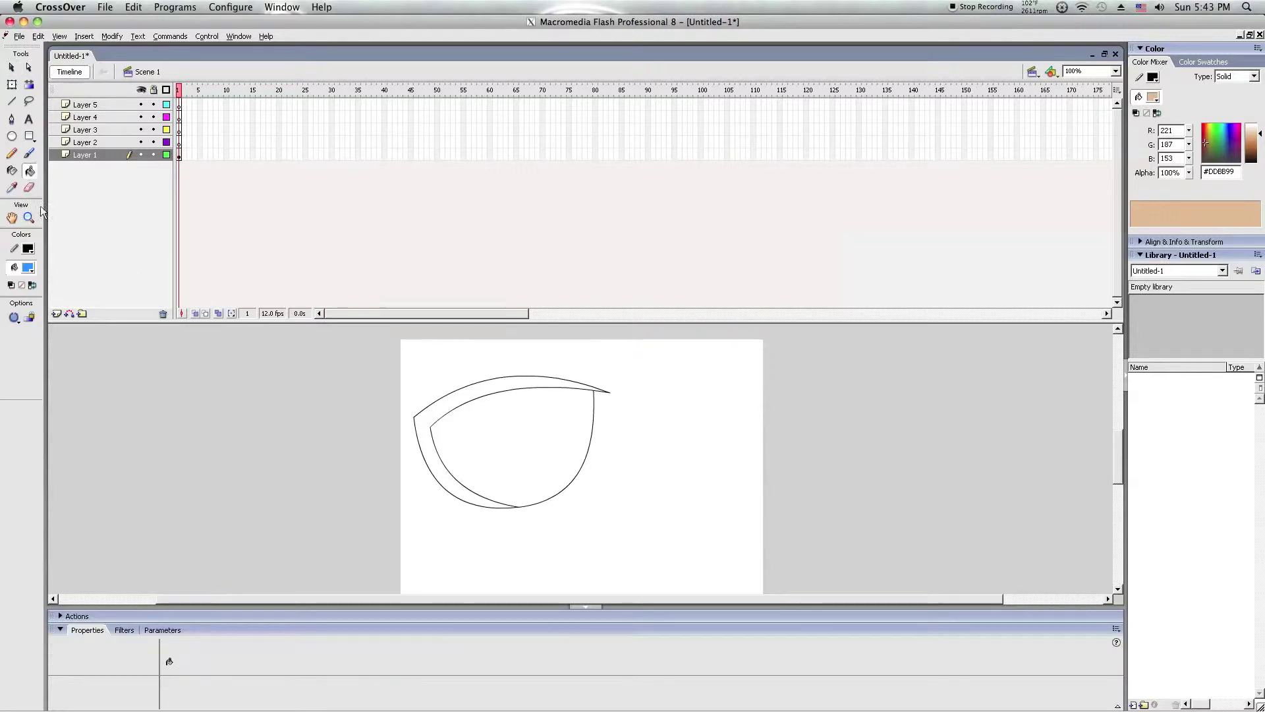
pyautogui.click(28, 268)
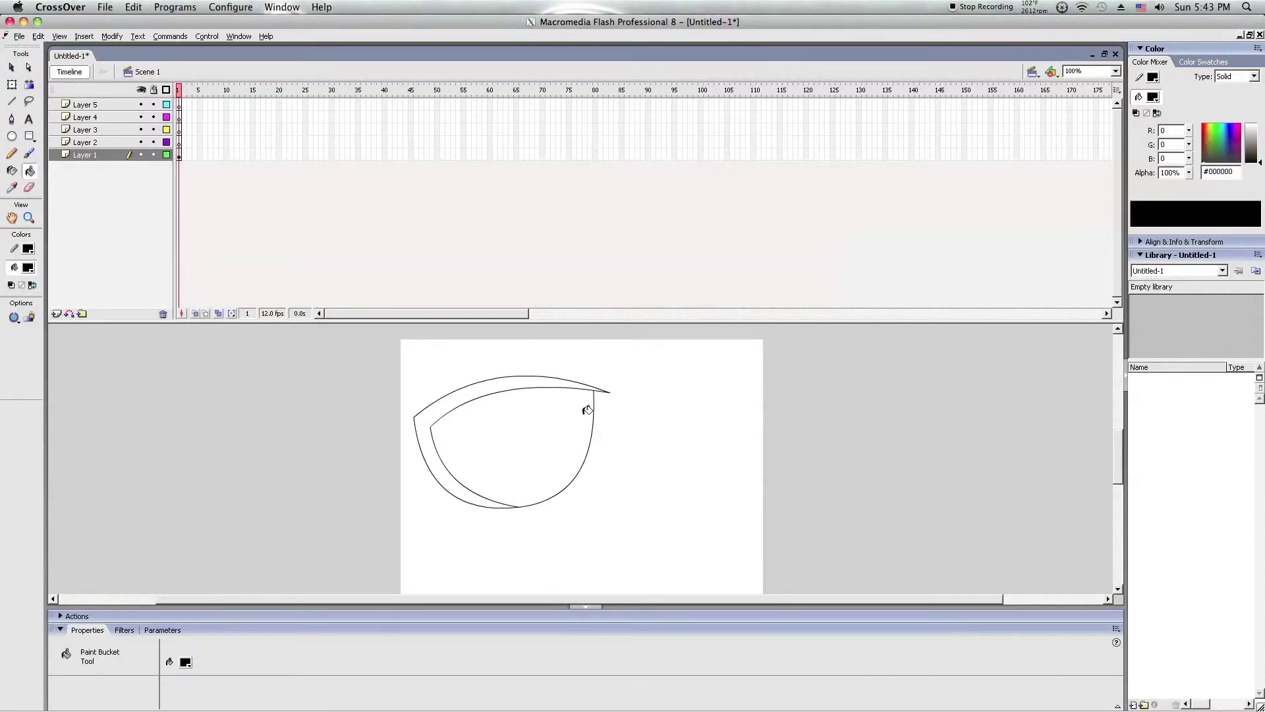
pyautogui.click(509, 382)
pyautogui.click(28, 268)
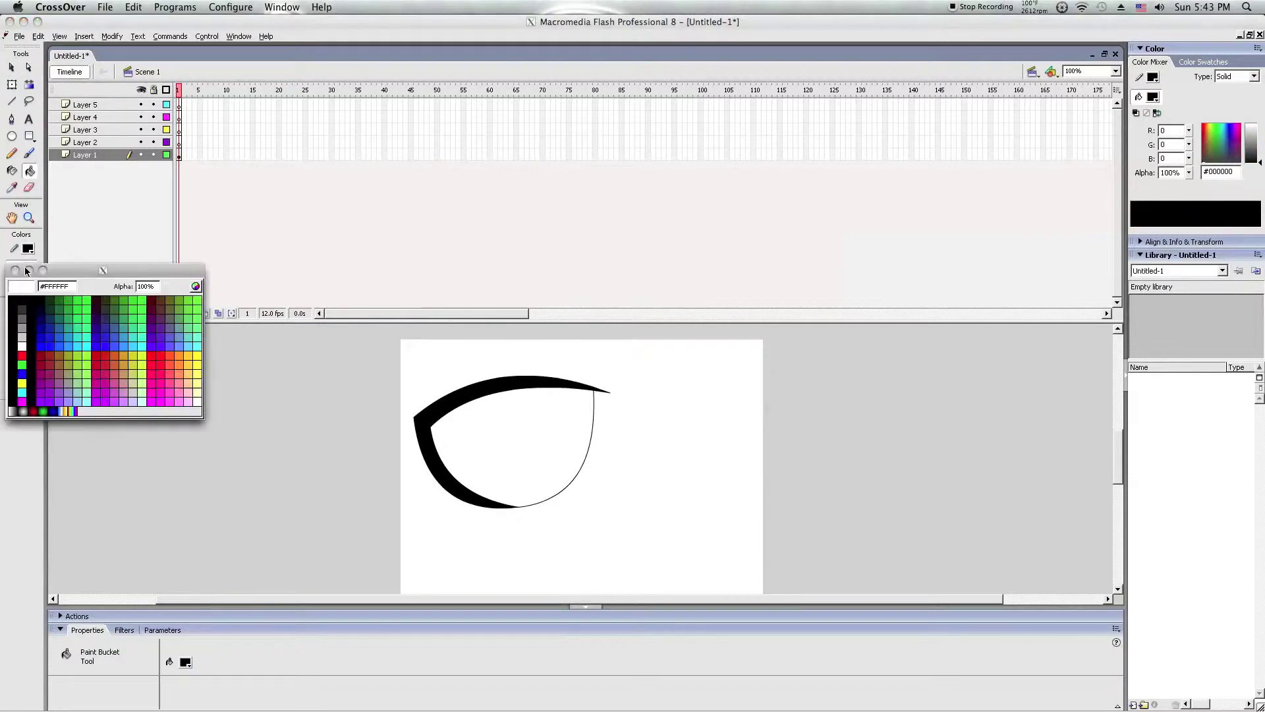
pyautogui.click(18, 320)
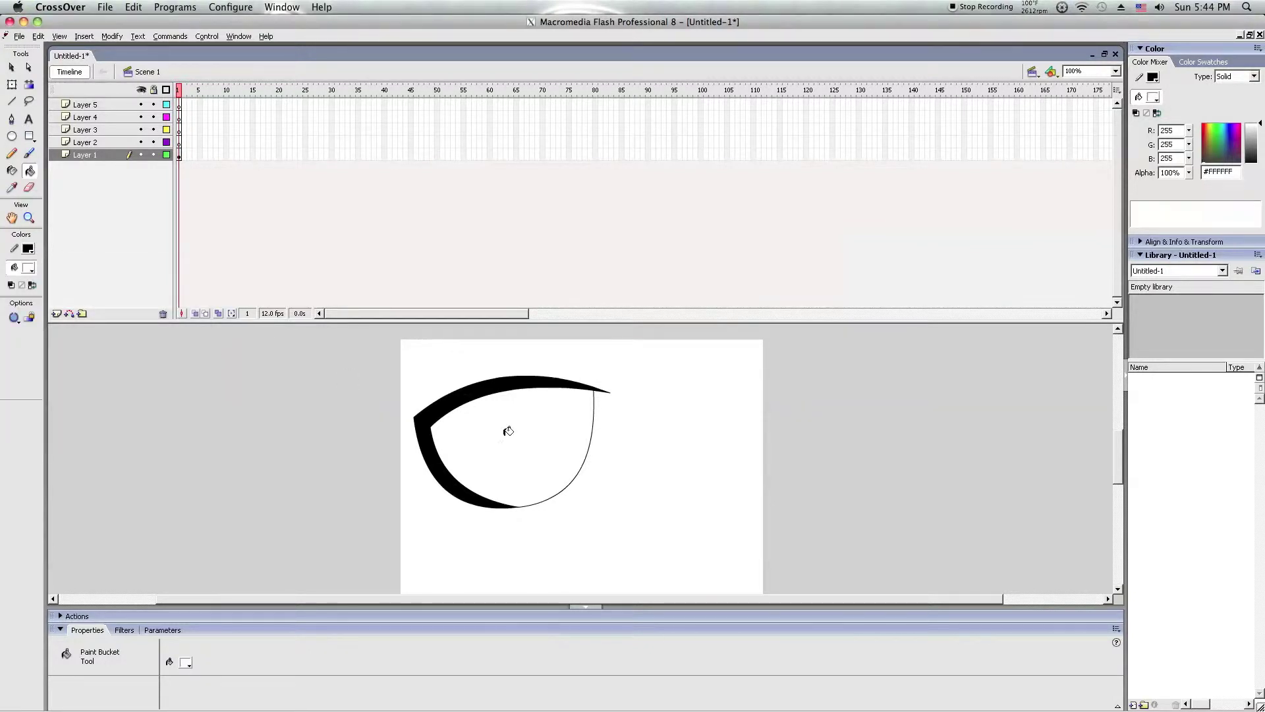
pyautogui.click(12, 85)
# - Paste the Layer 1 eye shape in place on Layers 3 and 4
pyautogui.click(98, 153)
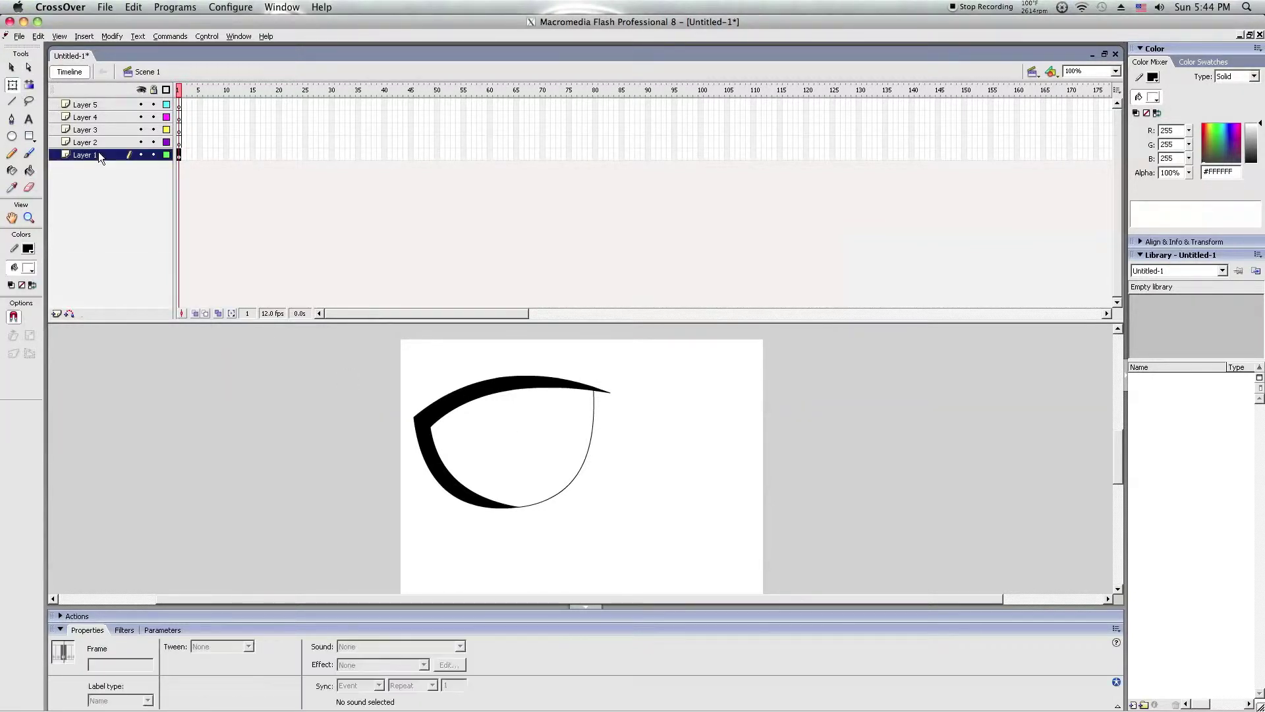
pyautogui.click(479, 420)
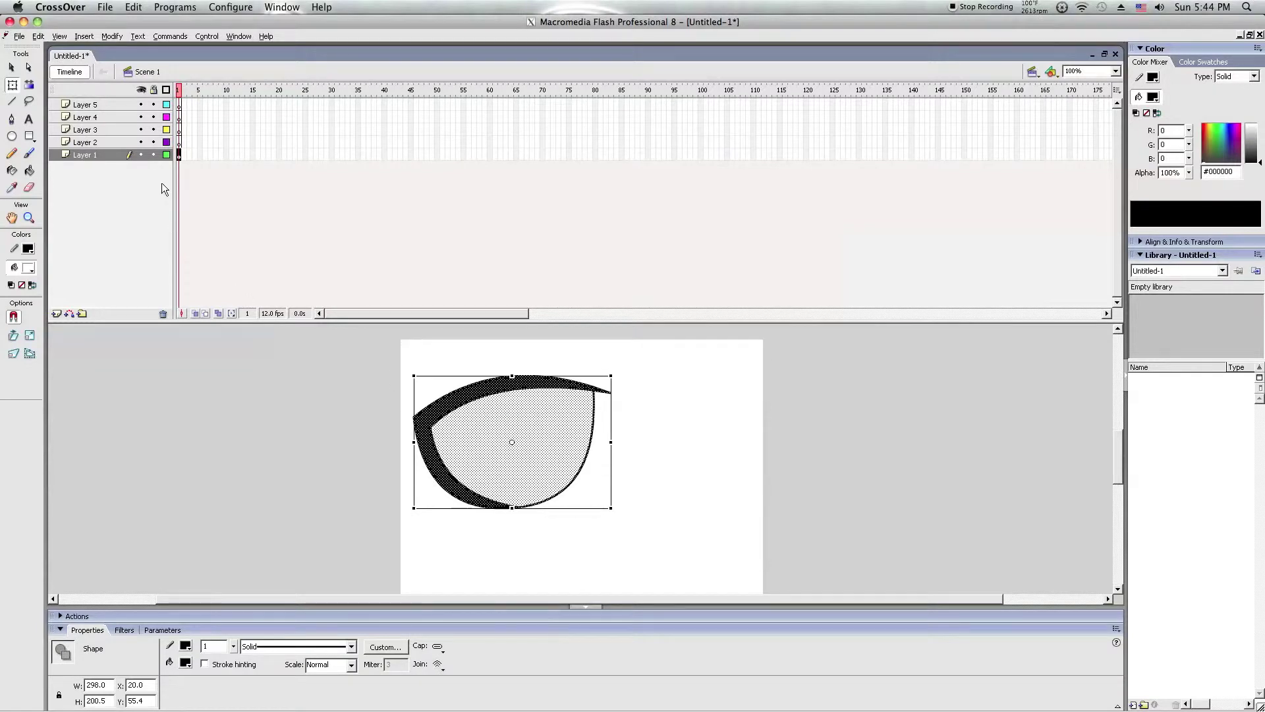
pyautogui.click(85, 130)
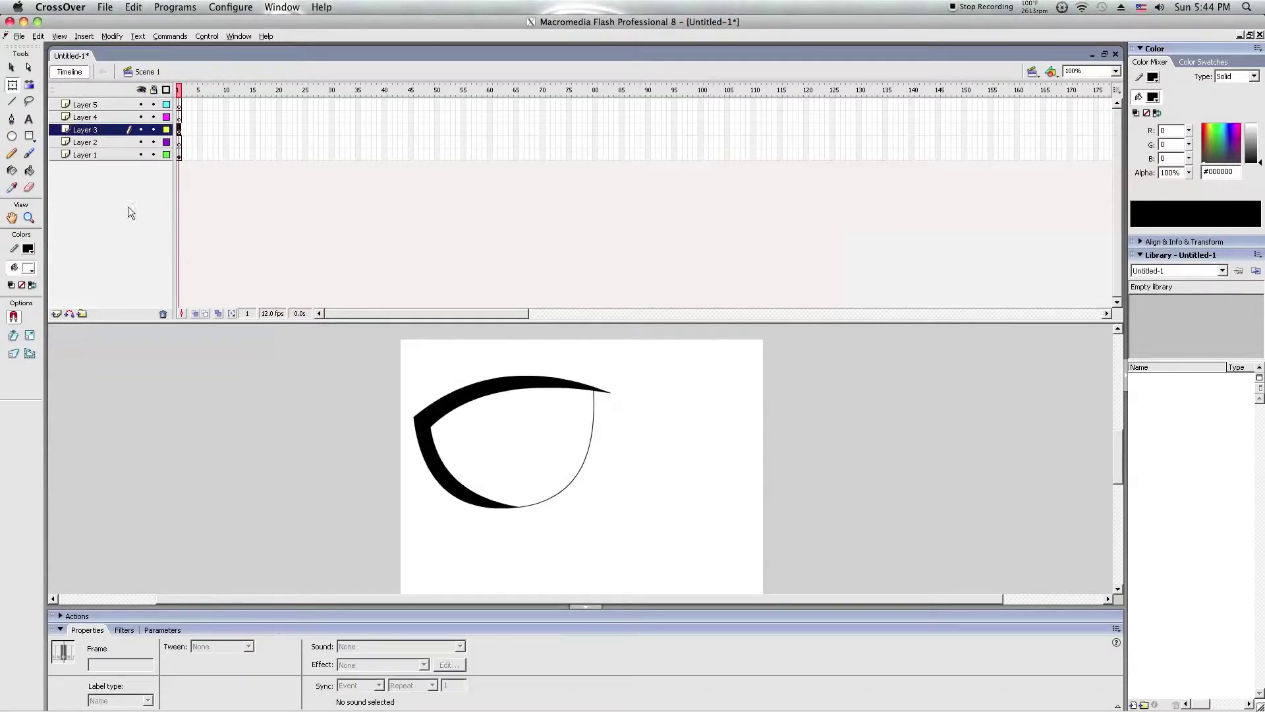
pyautogui.rightClick(195, 426)
pyautogui.click(246, 469)
pyautogui.click(85, 116)
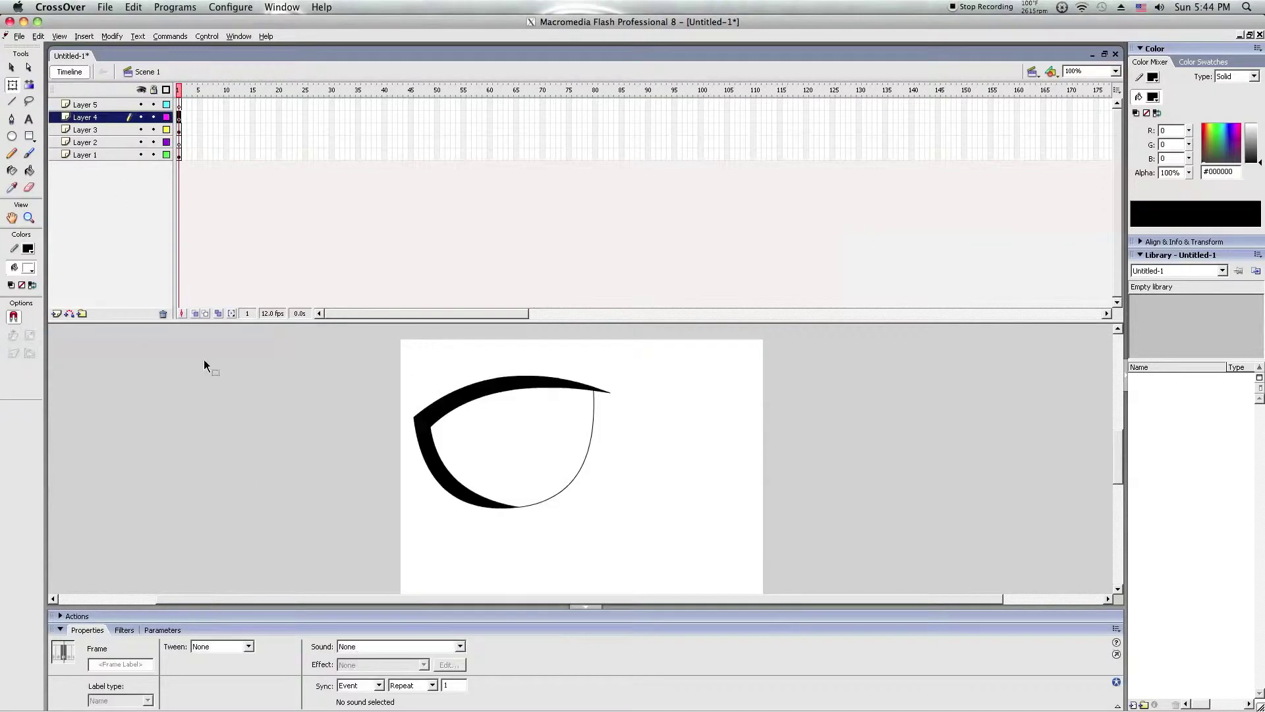
pyautogui.rightClick(204, 360)
pyautogui.click(252, 402)
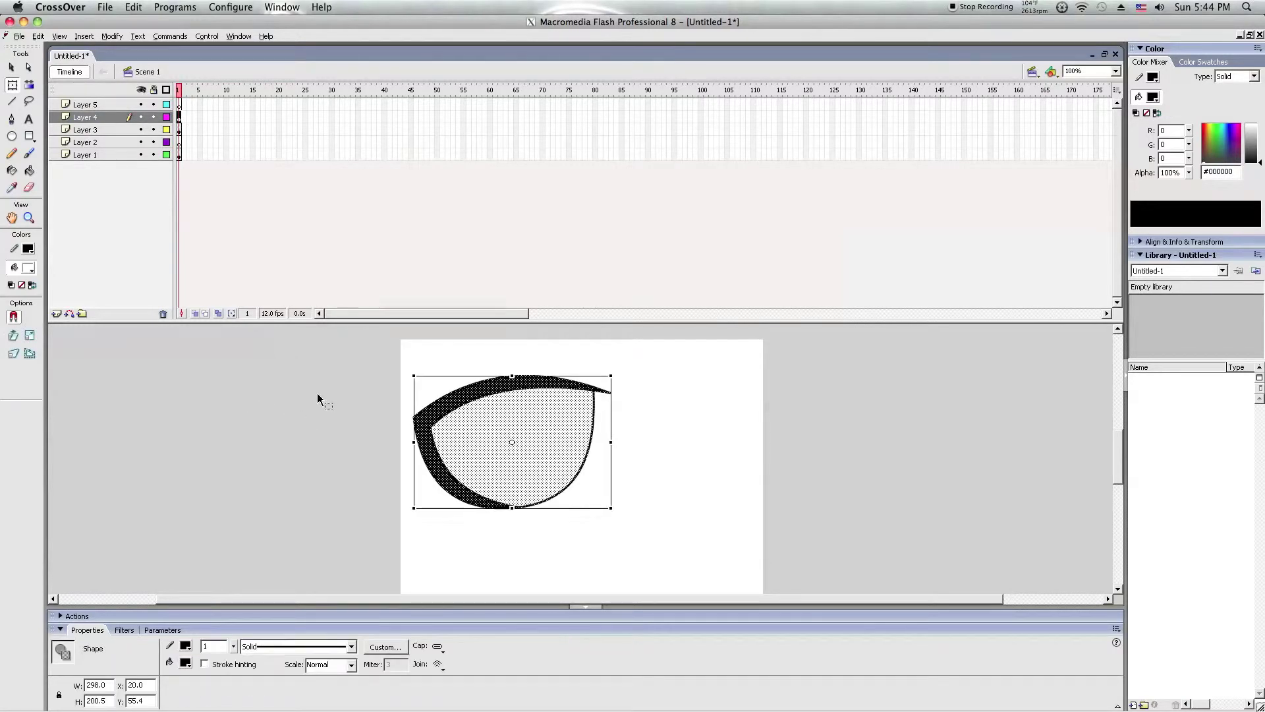
# - Lock Layer 4 and delete the thin right-hand curve from Layer 1
pyautogui.click(319, 399)
pyautogui.click(552, 437)
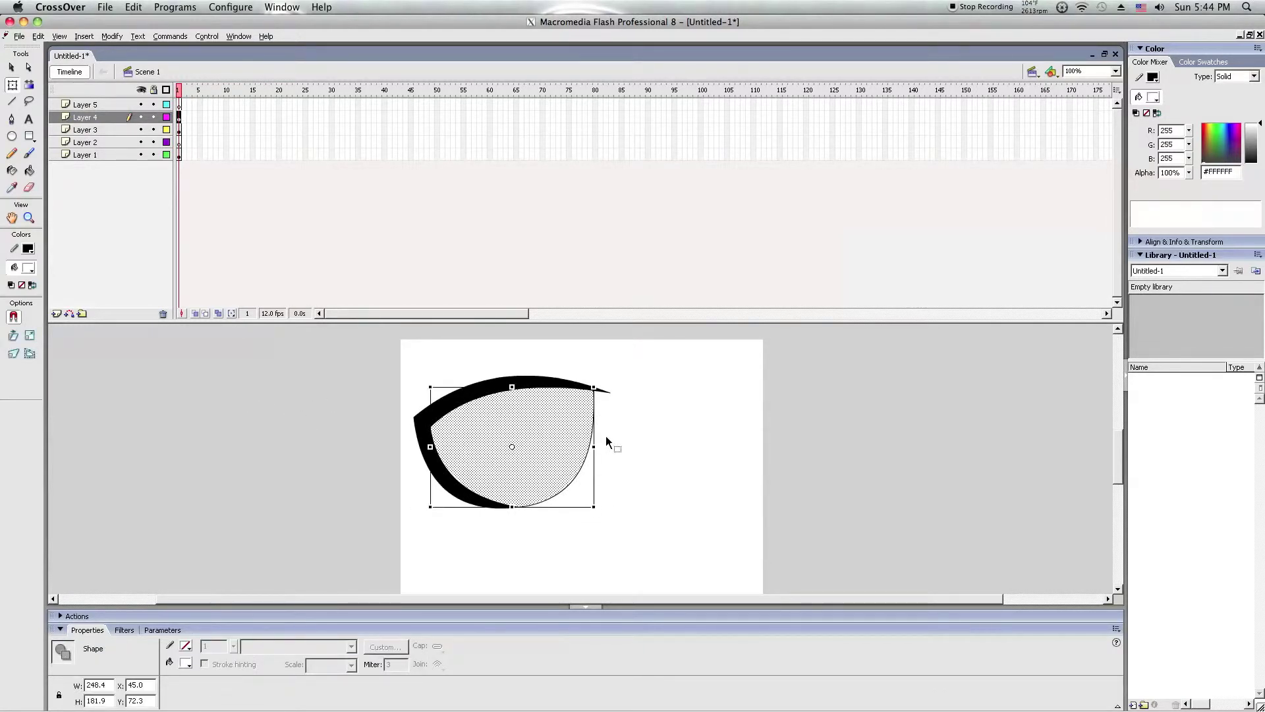
pyautogui.click(692, 432)
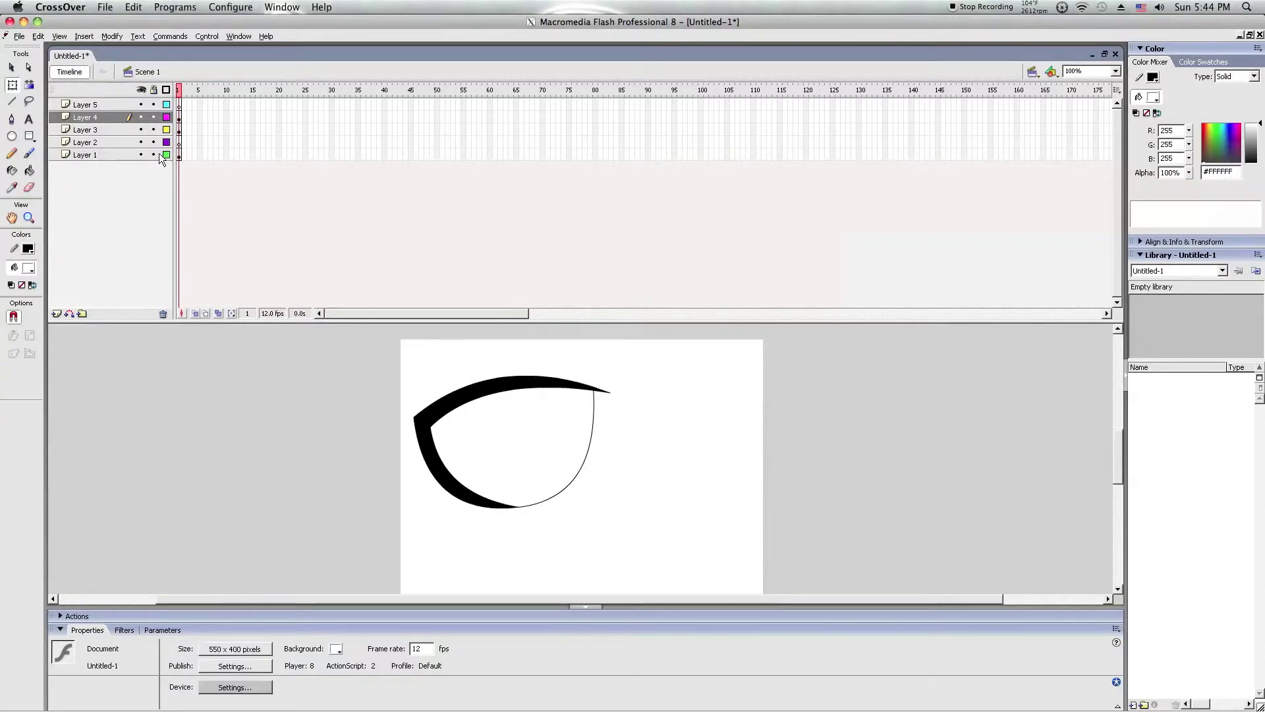
pyautogui.click(595, 431)
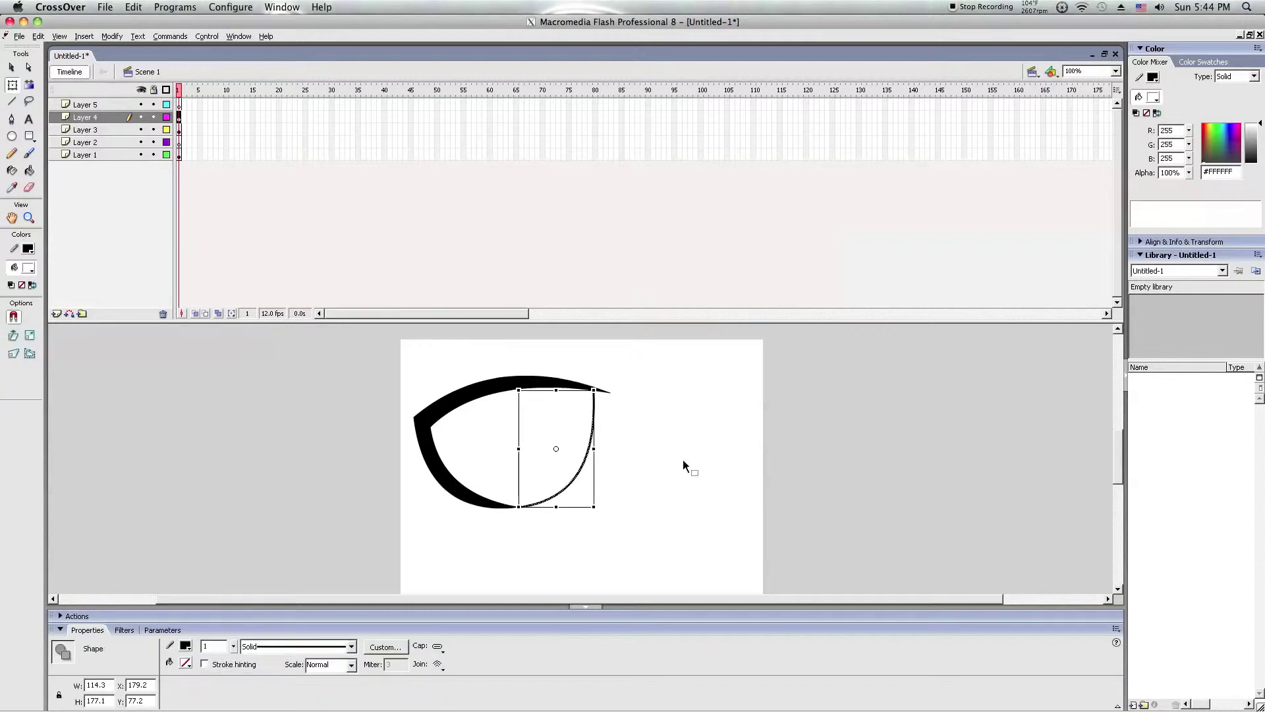
pyautogui.click(682, 460)
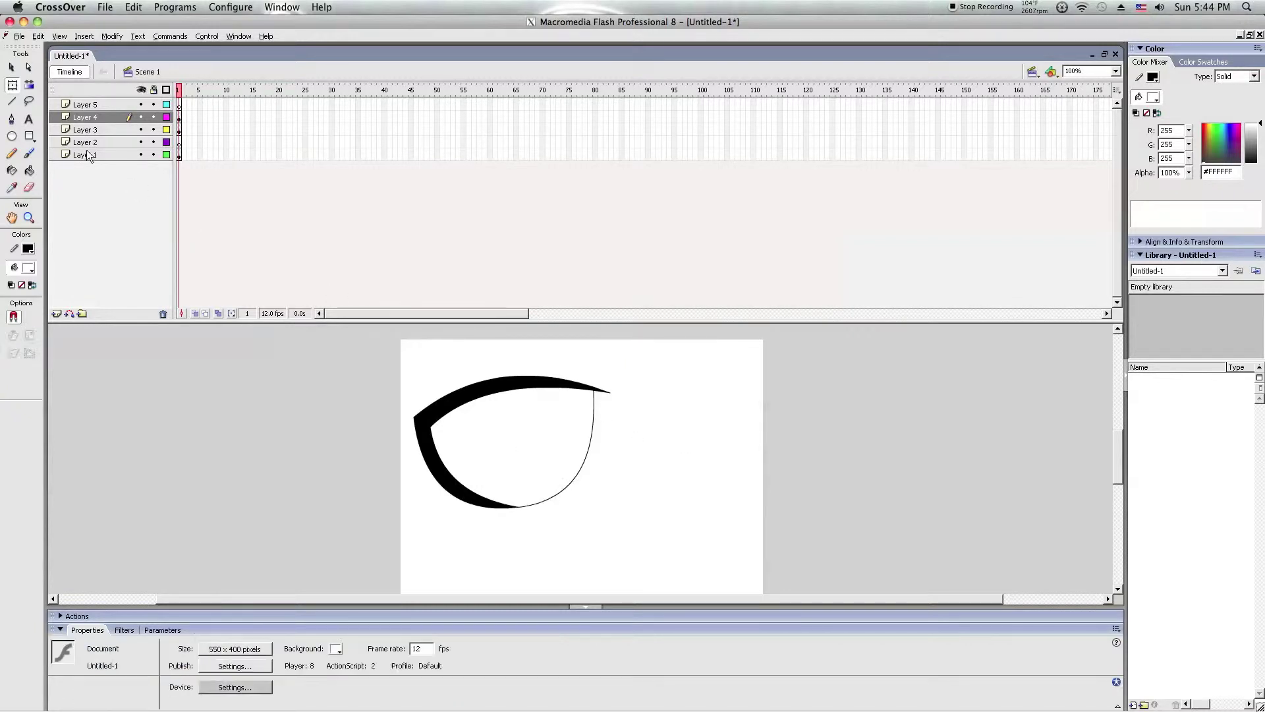
pyautogui.click(153, 117)
pyautogui.click(594, 424)
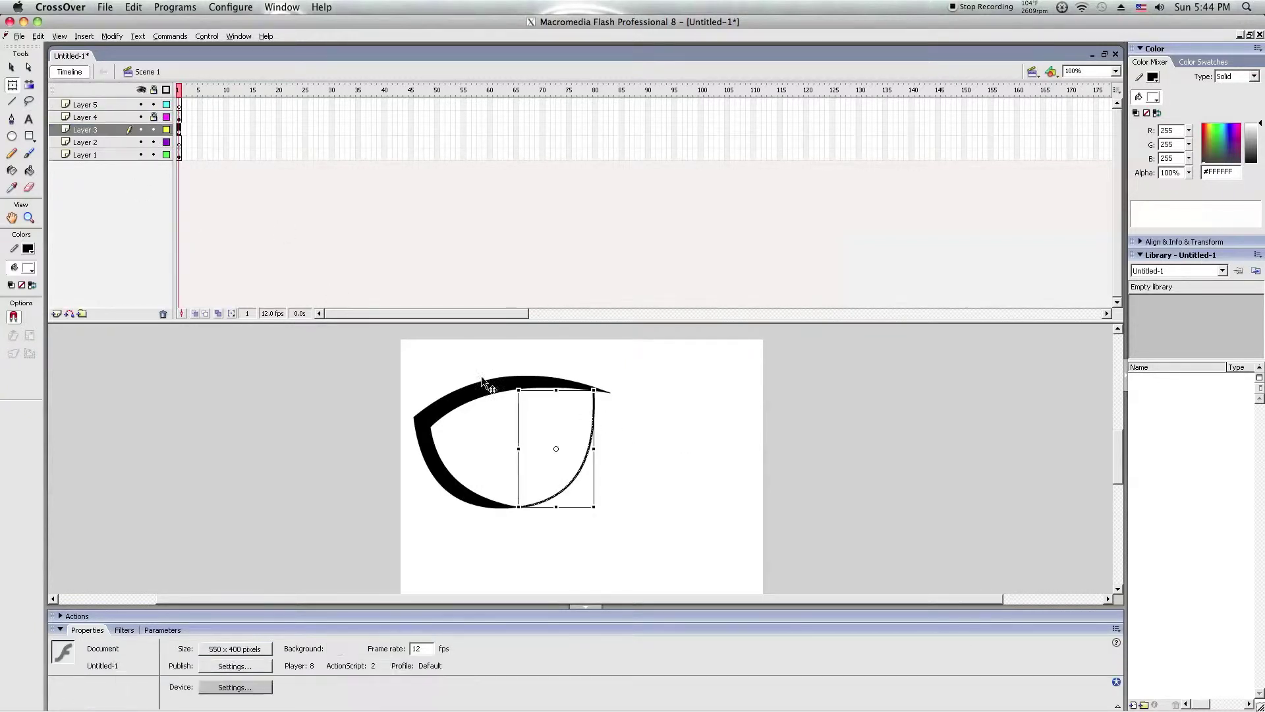
pyautogui.click(152, 131)
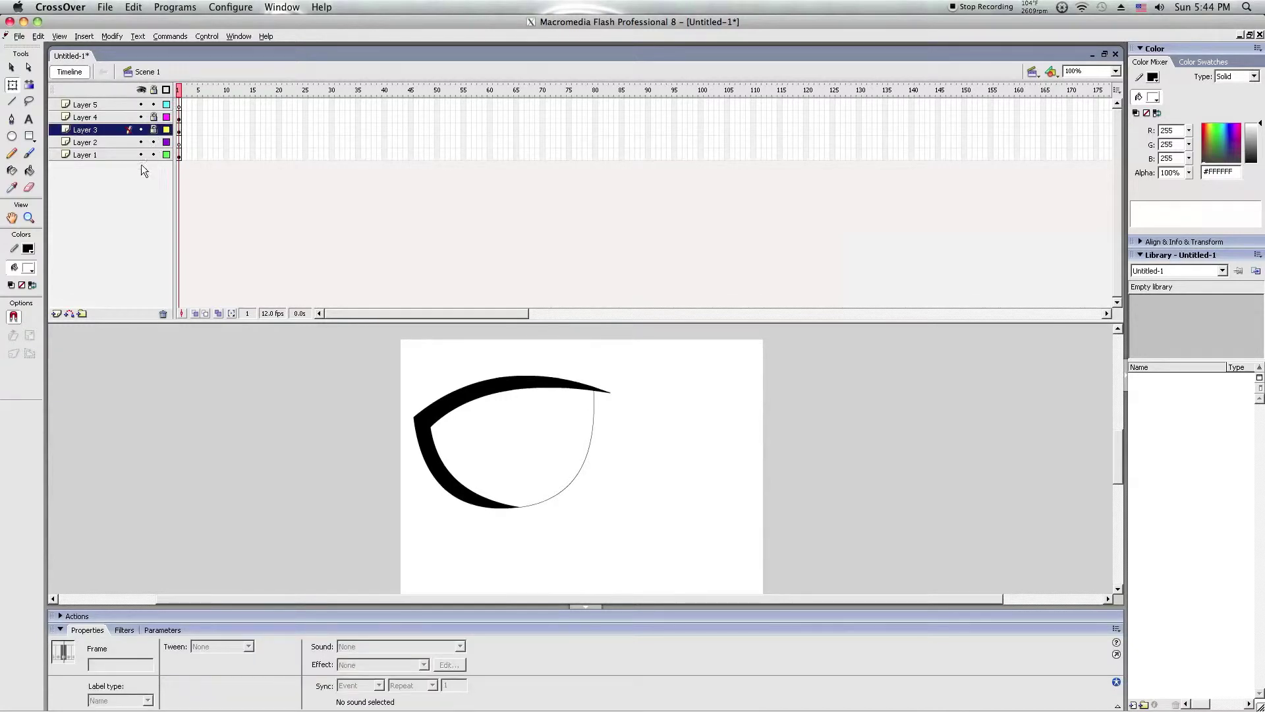
pyautogui.click(593, 433)
pyautogui.press('Delete')
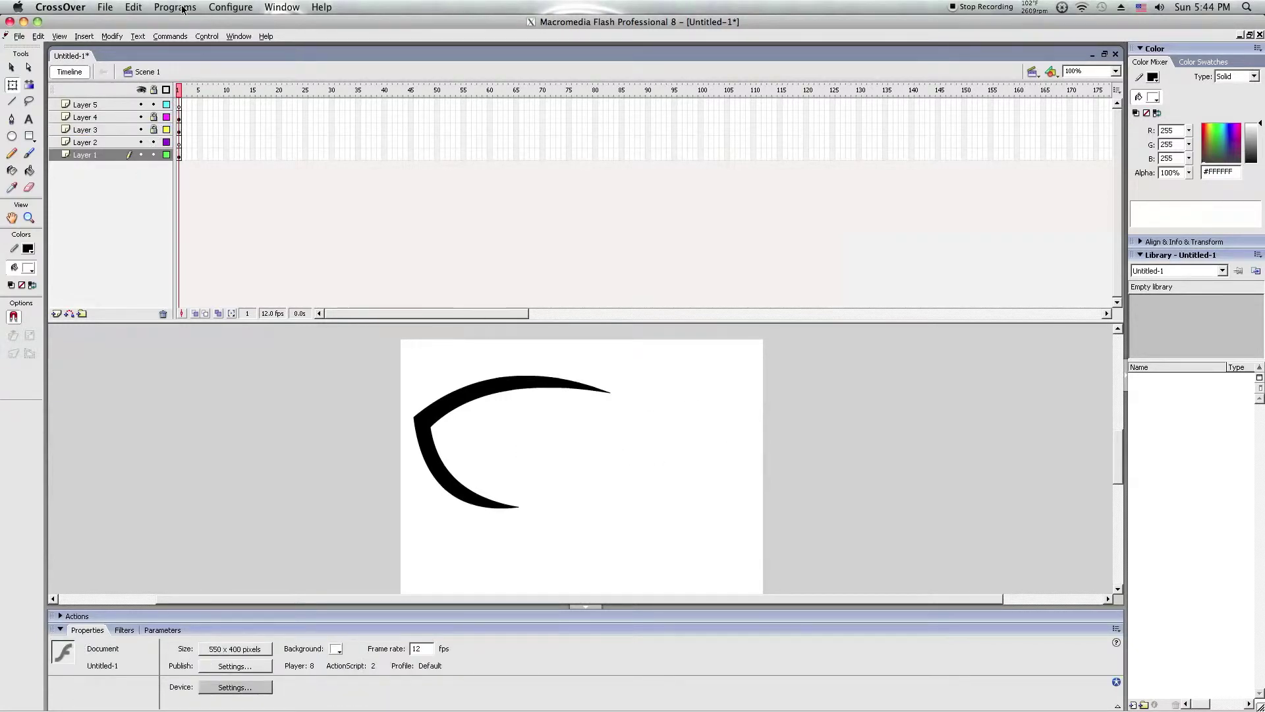
pyautogui.click(111, 36)
pyautogui.moveTo(124, 185)
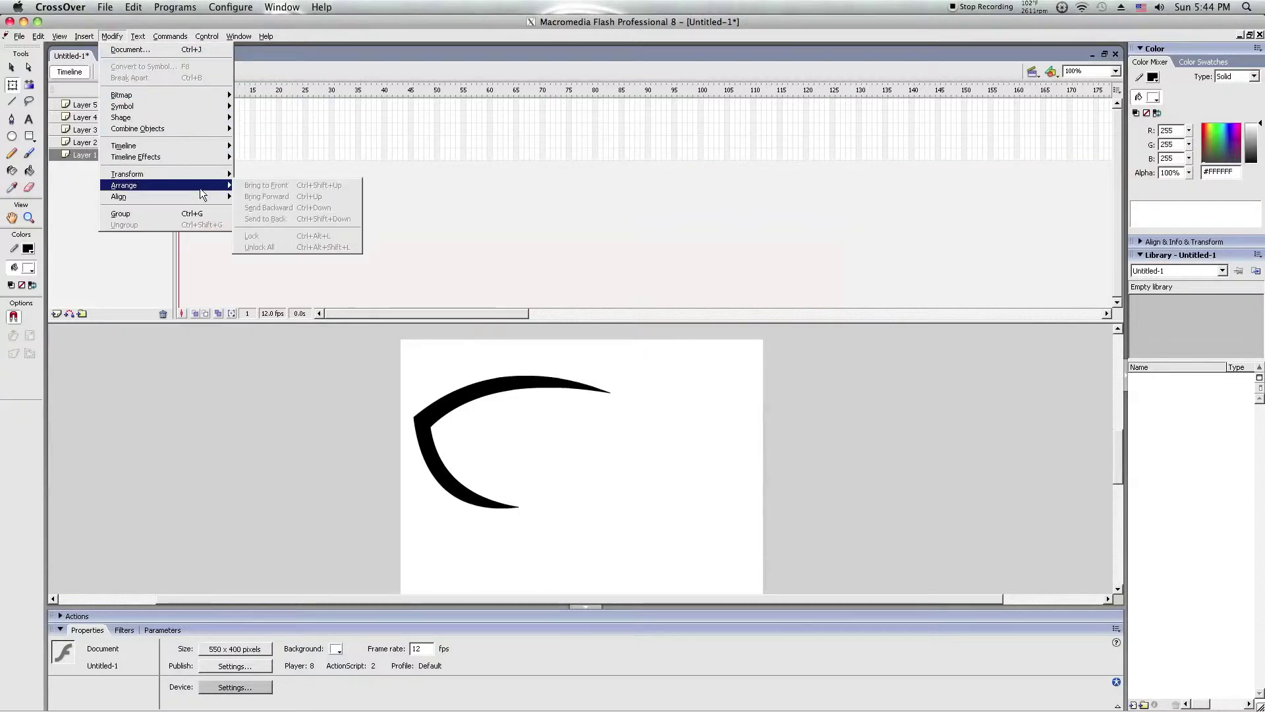
# - Set the document background colour to dark grey #666666, then lock Layer 1
pyautogui.click(147, 48)
pyautogui.click(590, 391)
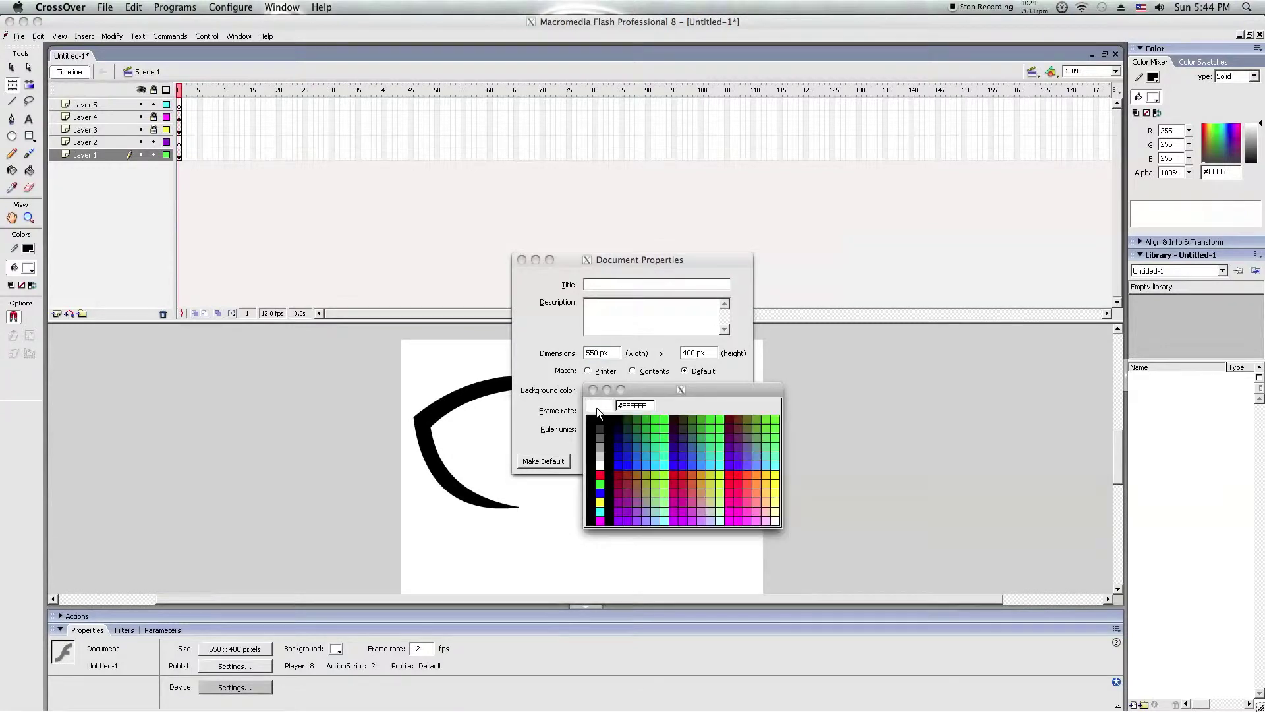
pyautogui.click(600, 438)
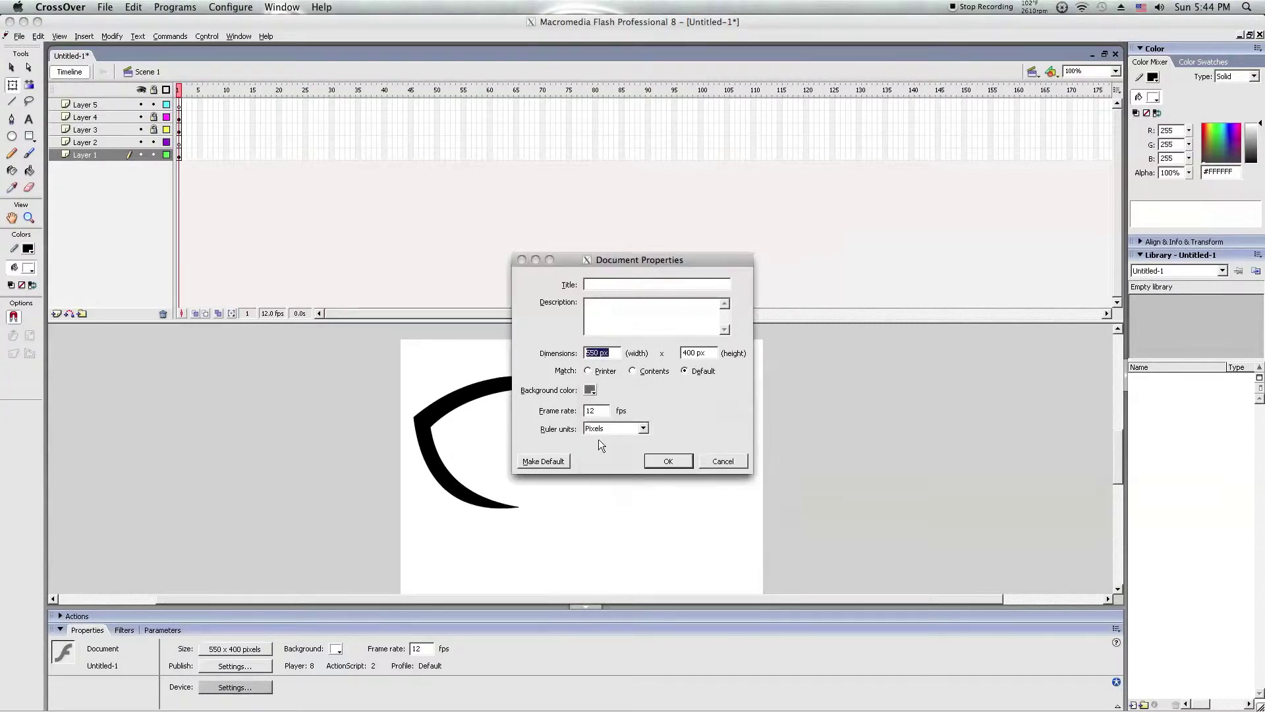
pyautogui.click(657, 464)
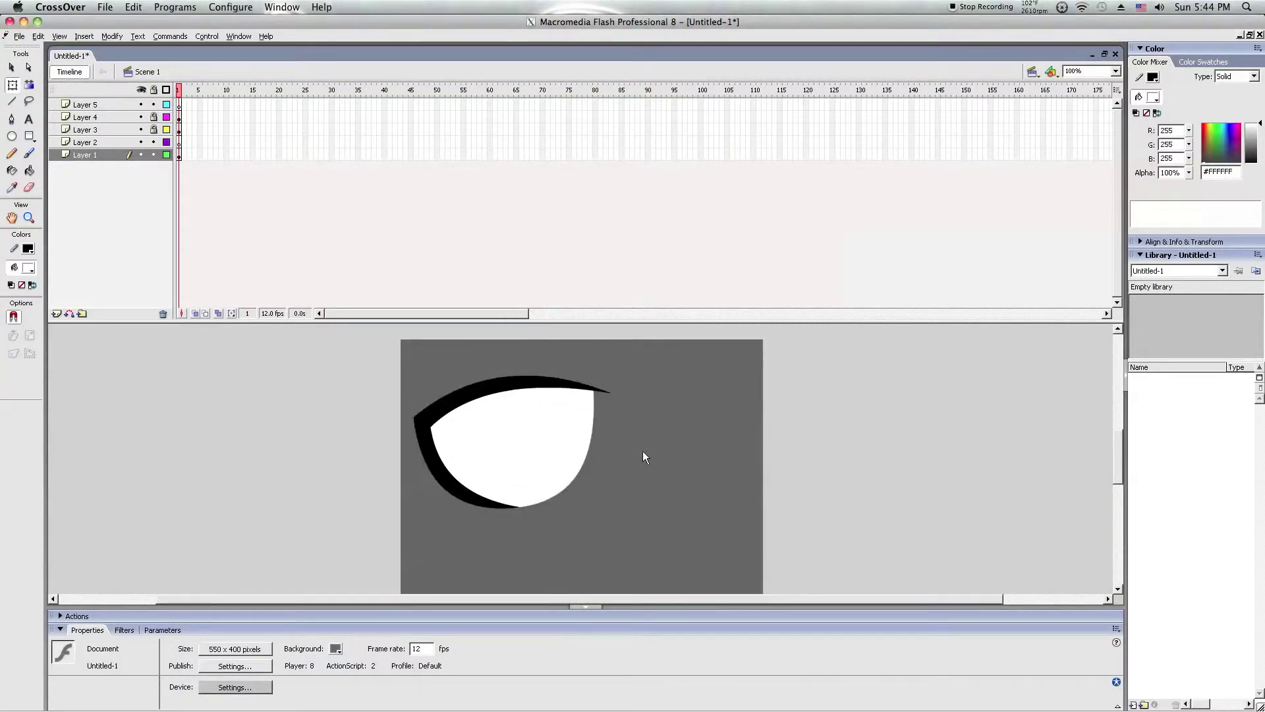
pyautogui.click(153, 154)
# - On Layer 5, draw a line above the eye and bend it into the eyebrow's arches
pyautogui.click(76, 104)
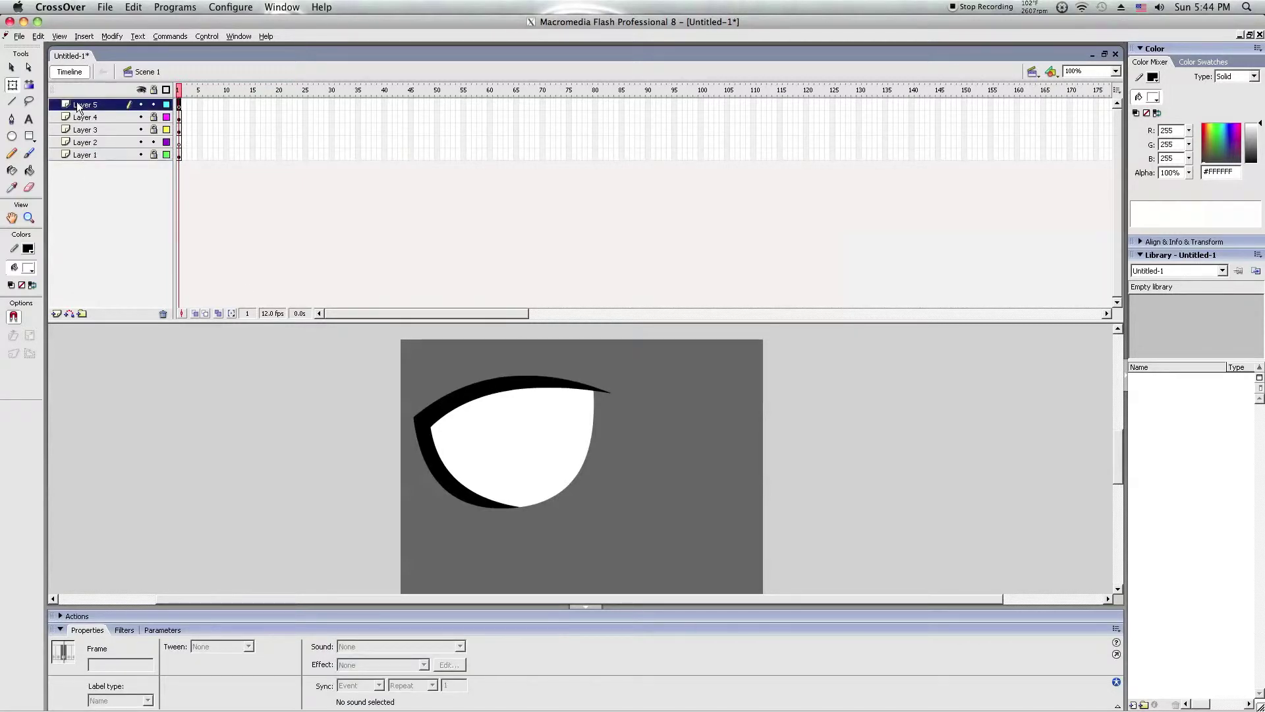
pyautogui.click(12, 101)
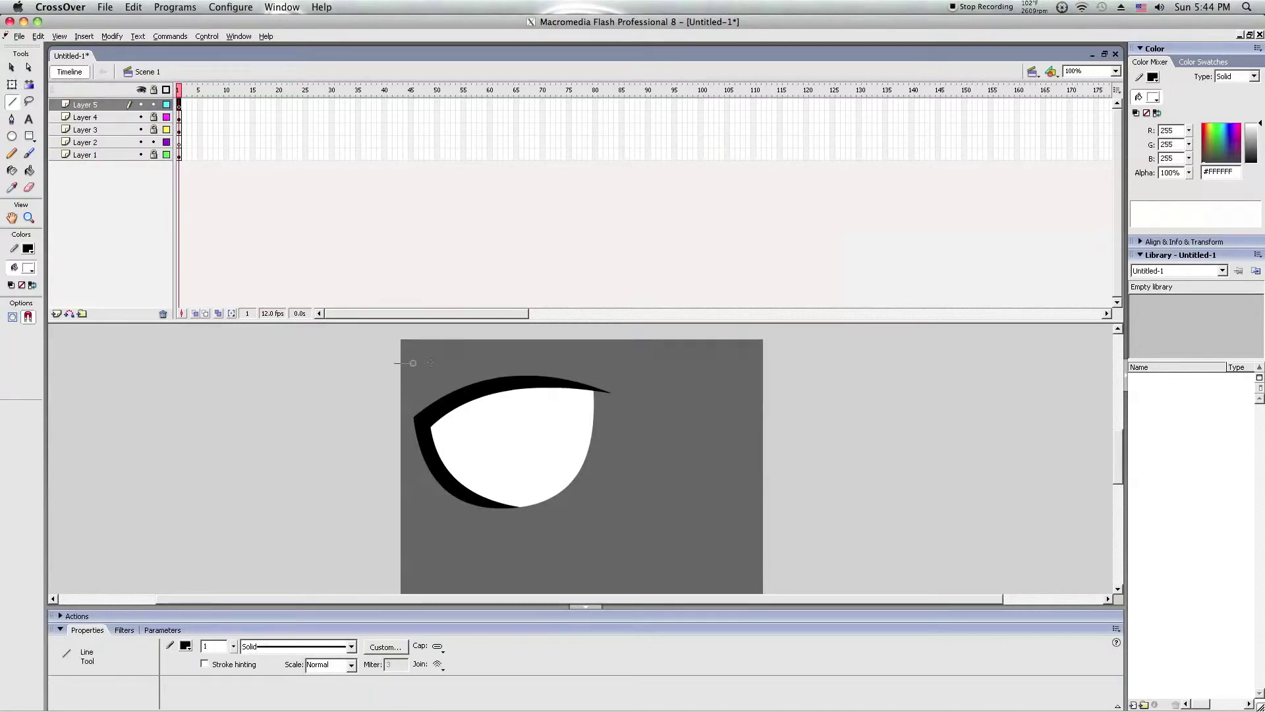
pyautogui.moveTo(431, 362); pyautogui.dragTo(641, 363)
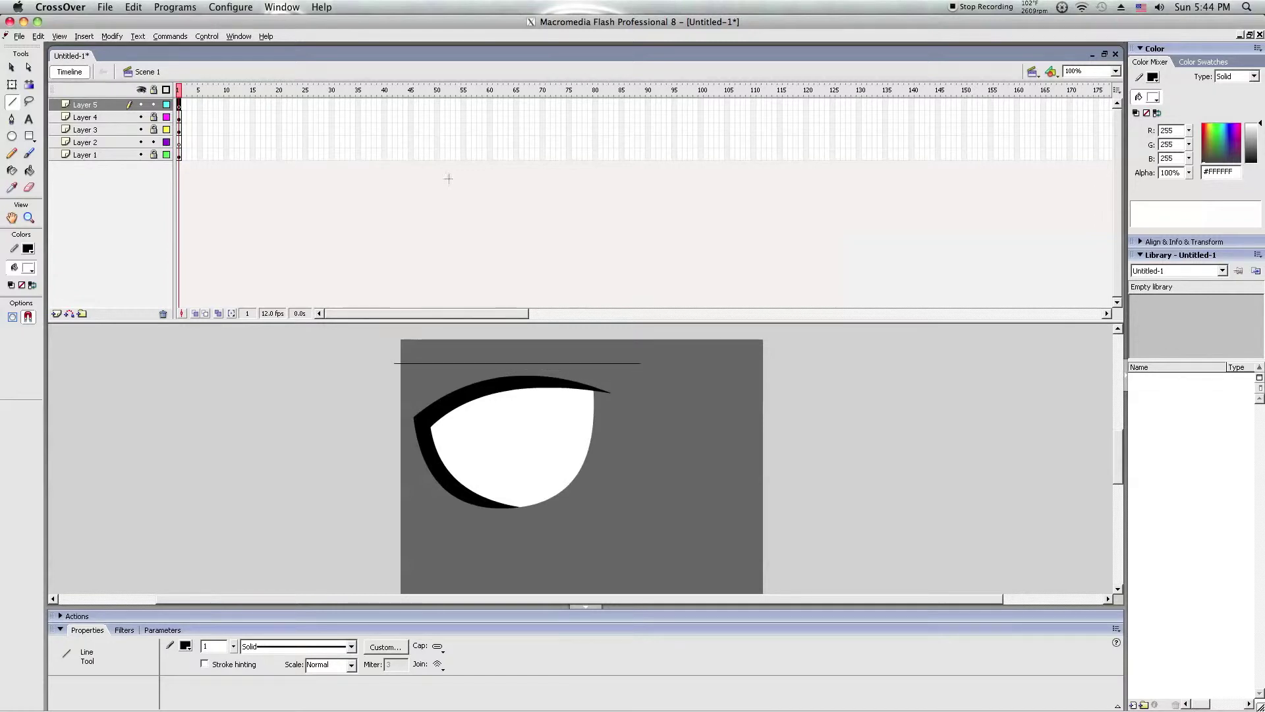
pyautogui.click(11, 67)
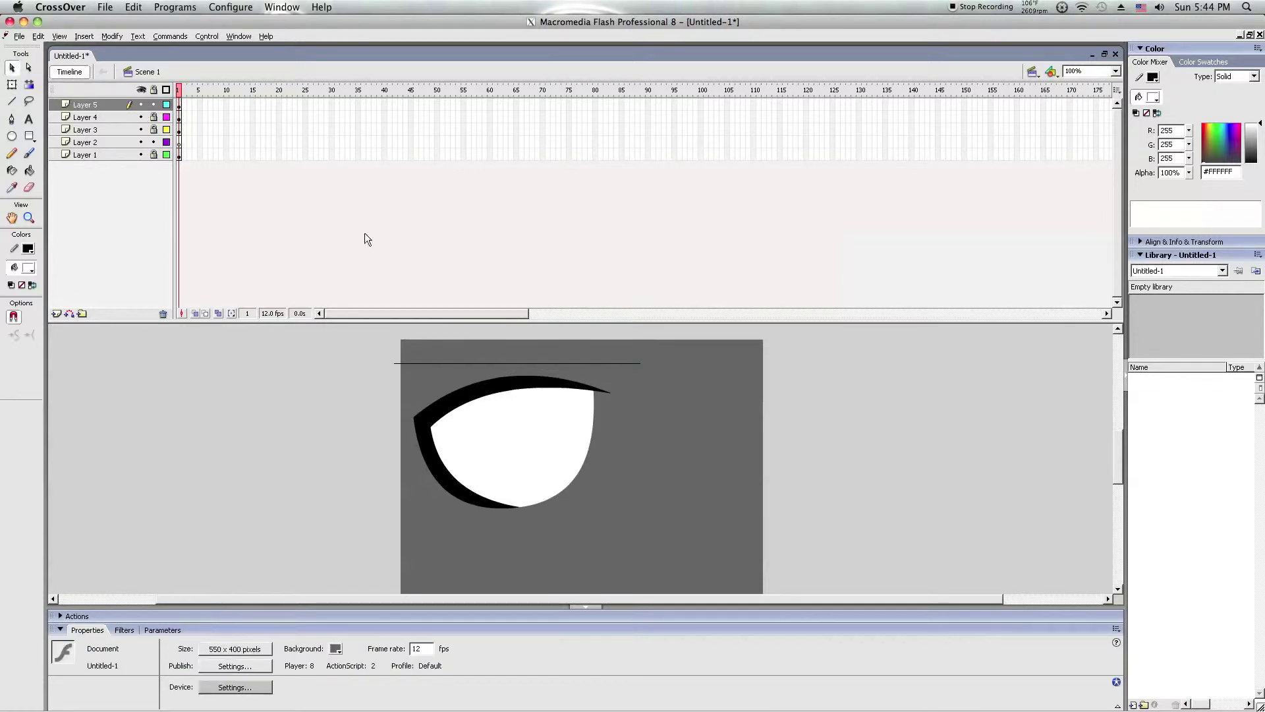
pyautogui.rightClick(522, 366)
pyautogui.click(529, 382)
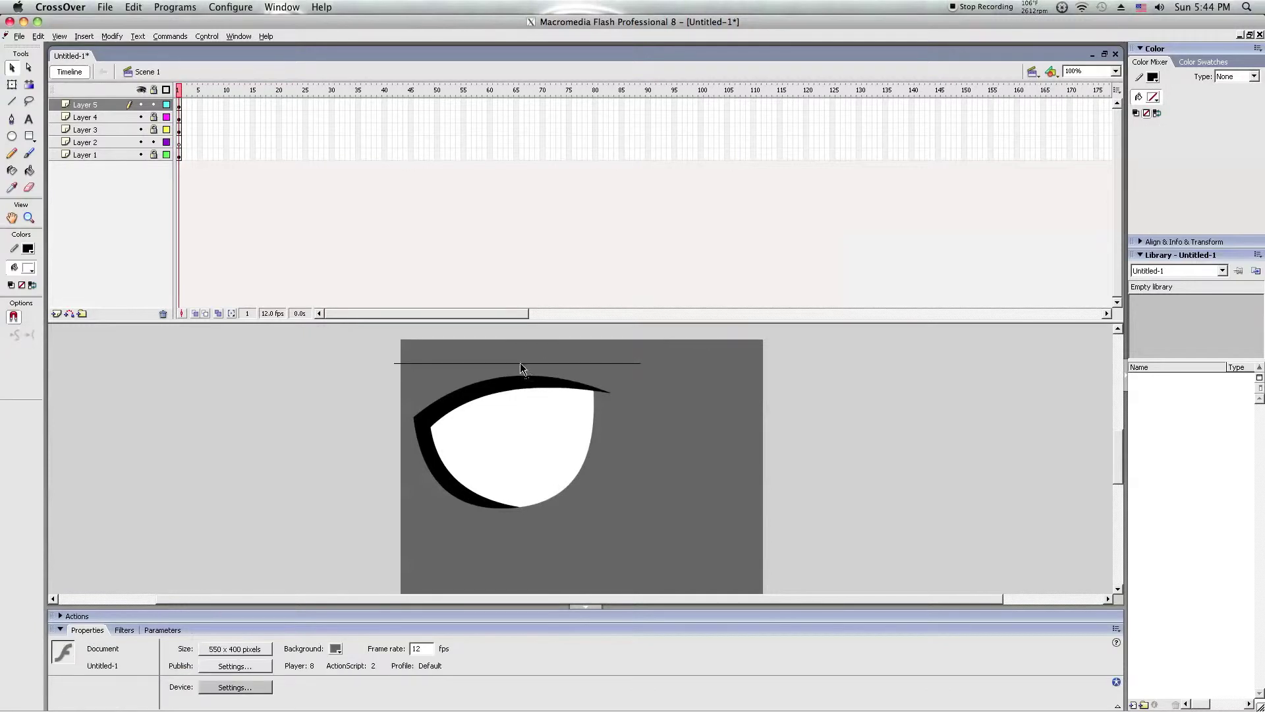
pyautogui.moveTo(520, 362)
pyautogui.mouseDown()
pyautogui.moveTo(520, 326)
pyautogui.moveTo(517, 336)
pyautogui.mouseUp()
pyautogui.rightClick(523, 361)
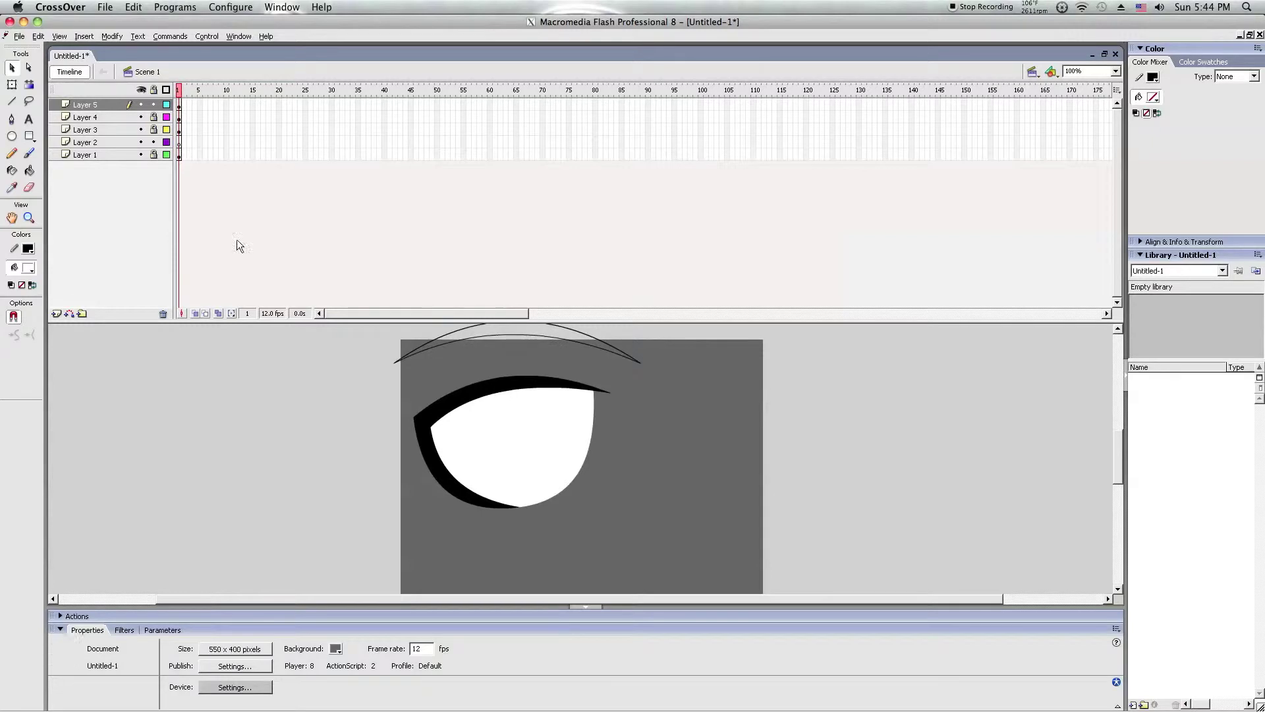
pyautogui.click(30, 137)
# - Fill the eyebrow between its arcs with black and lock Layer 5
pyautogui.click(30, 170)
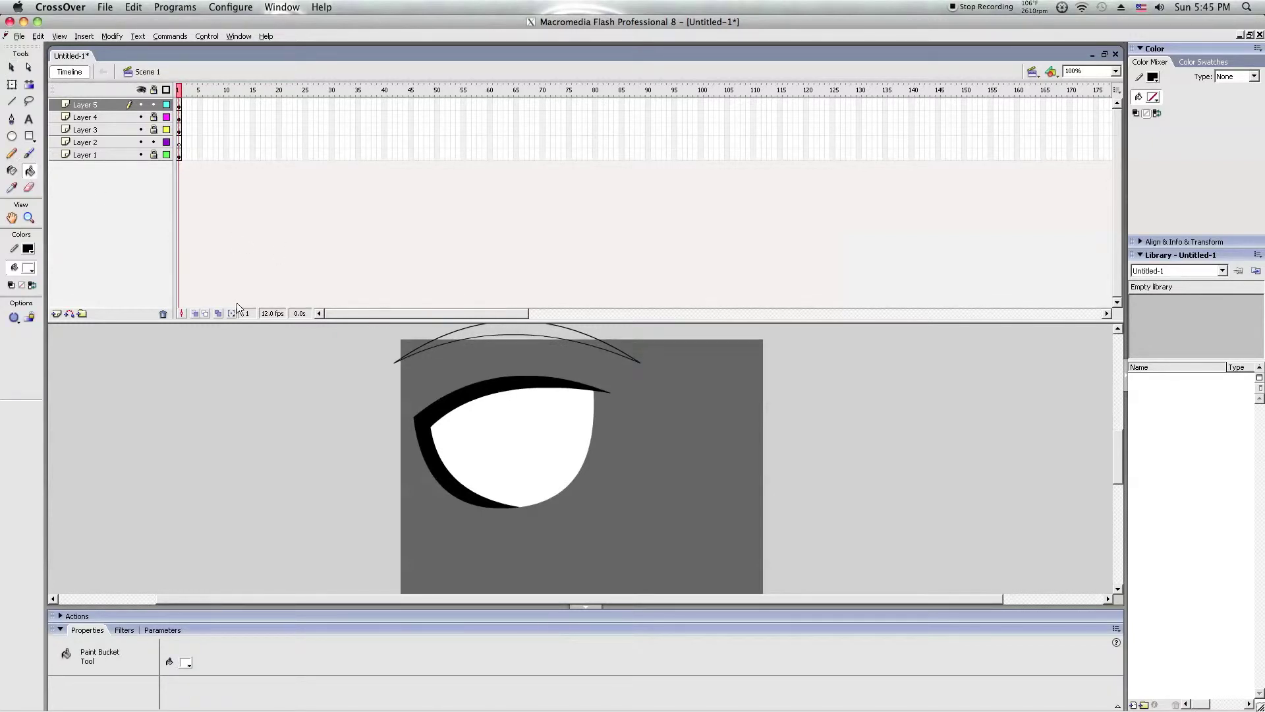
pyautogui.click(29, 269)
pyautogui.click(14, 294)
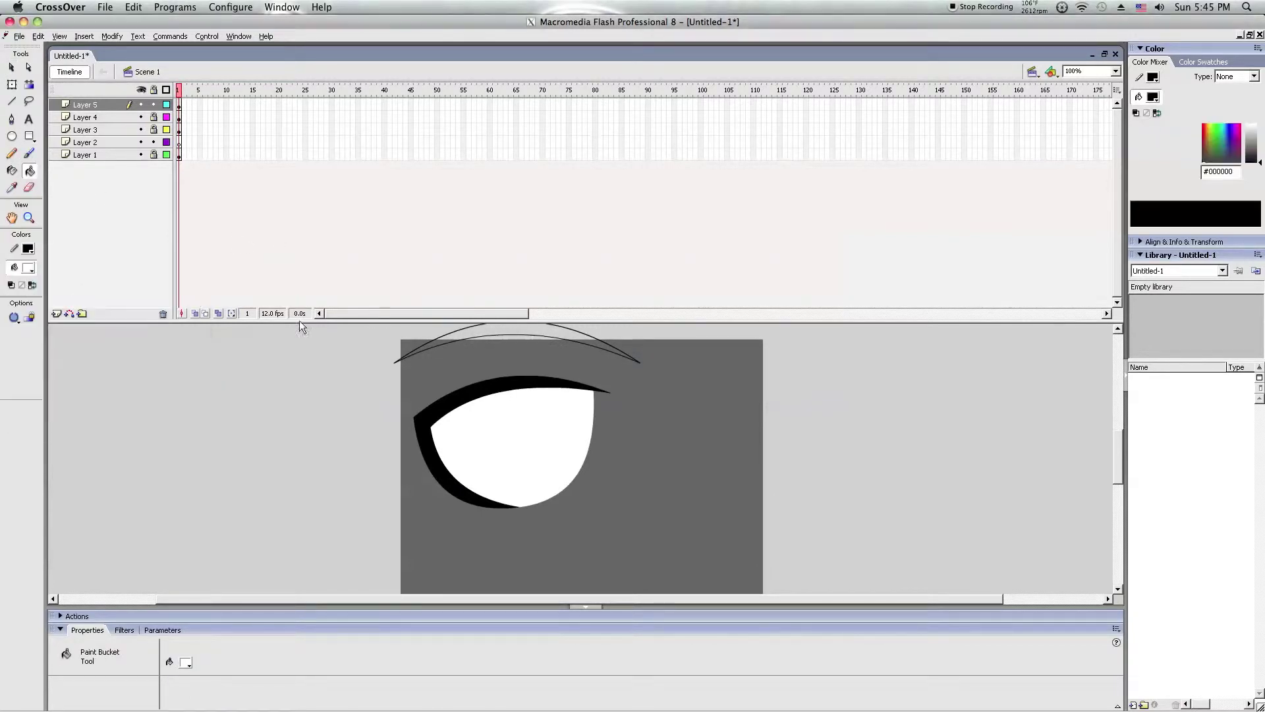
pyautogui.click(494, 323)
pyautogui.click(151, 104)
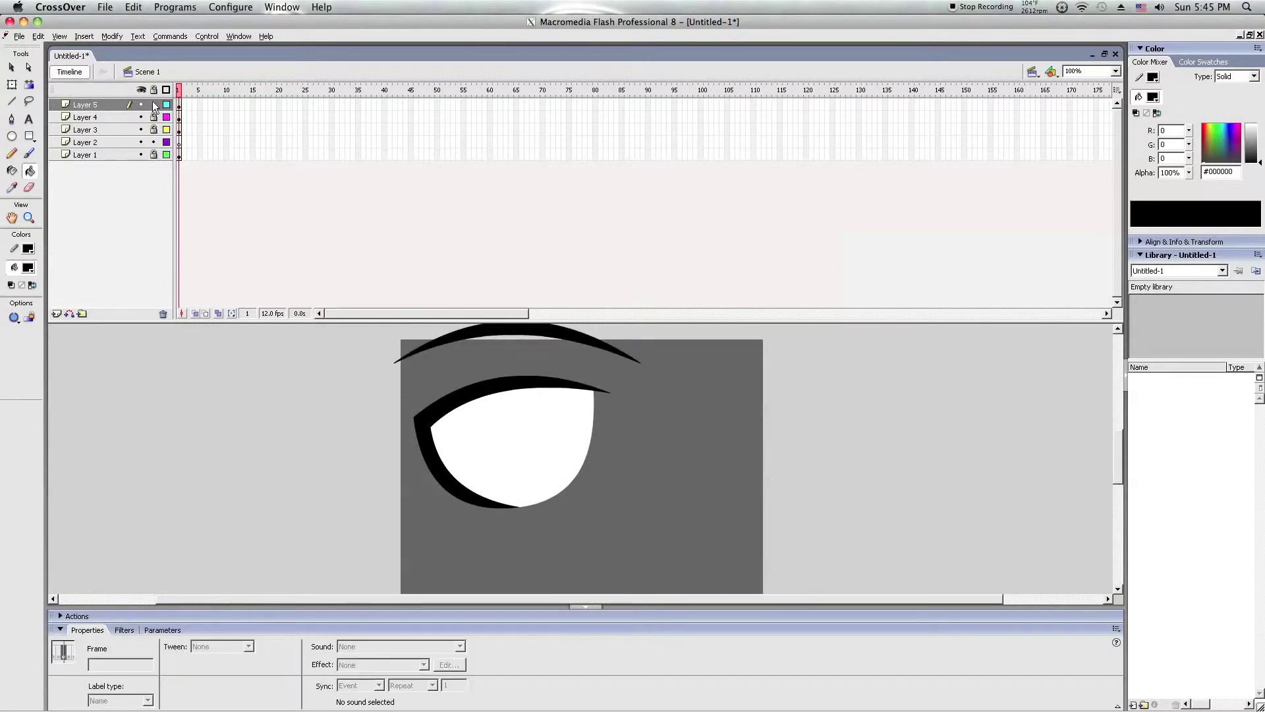
# - On Layer 2, draw a black circle left of the stage and scale a smaller inner circle
pyautogui.click(94, 134)
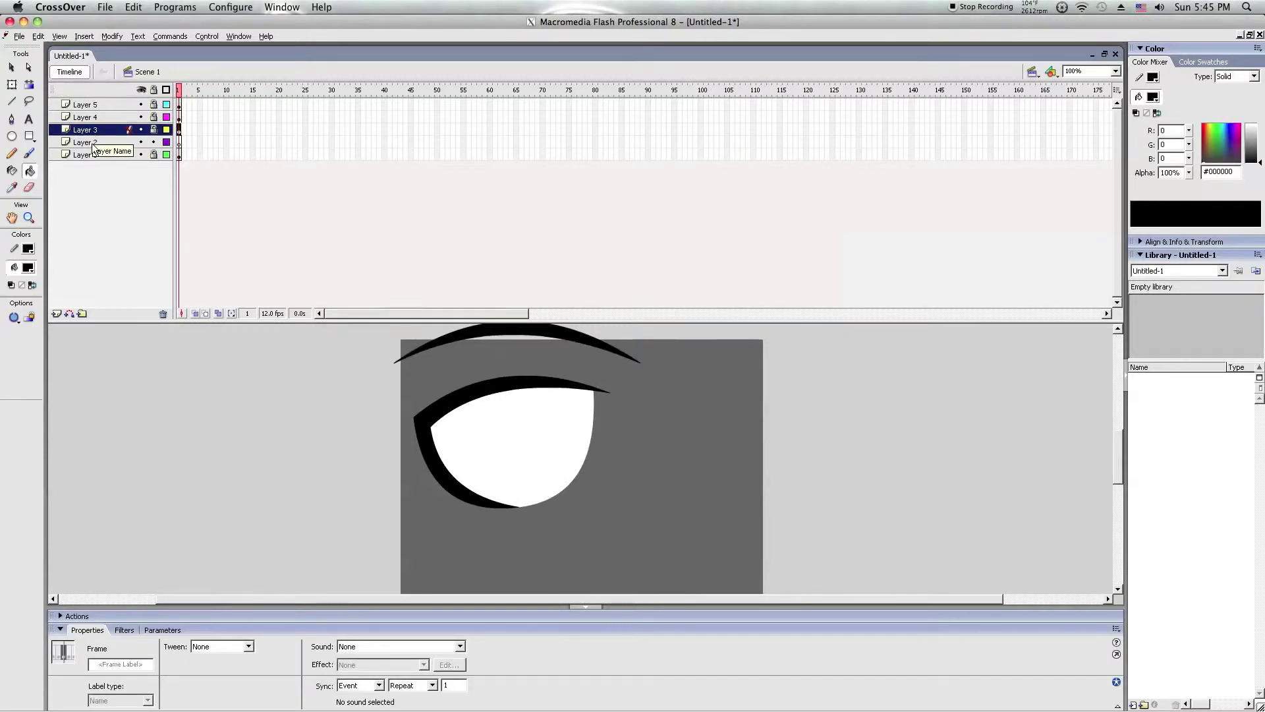
pyautogui.click(94, 143)
pyautogui.click(12, 136)
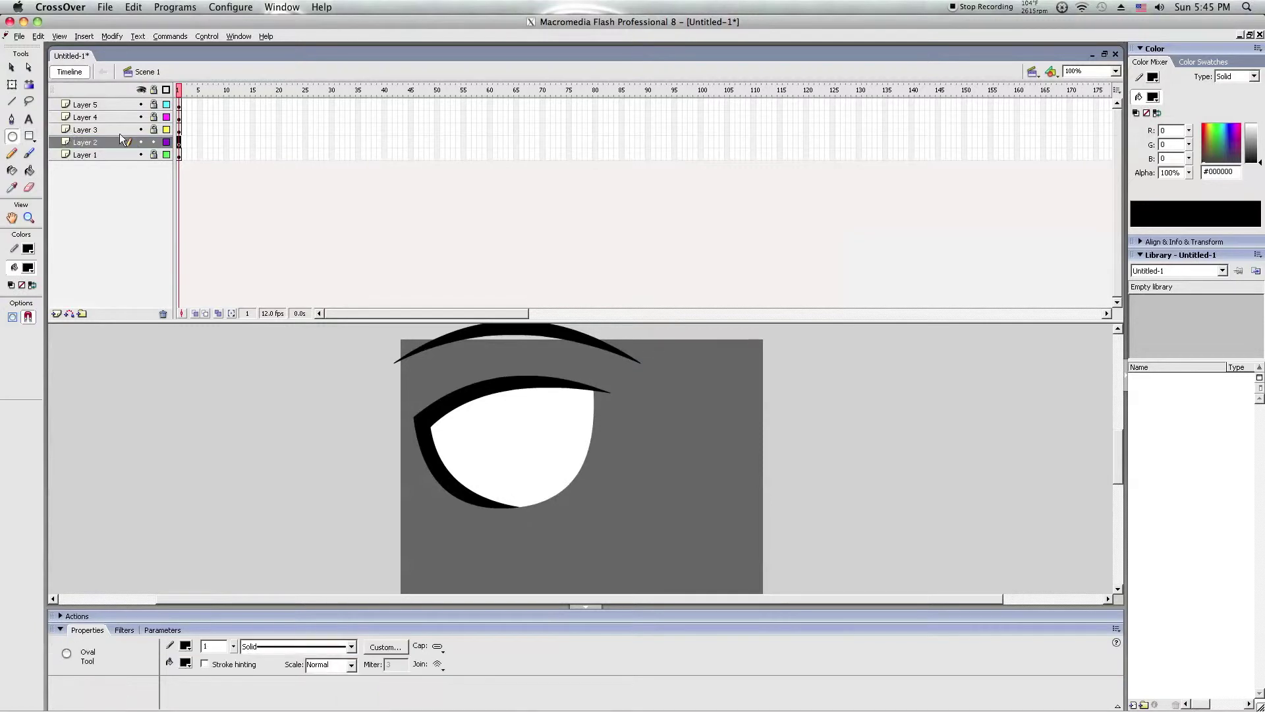
pyautogui.moveTo(226, 417); pyautogui.dragTo(306, 520)
pyautogui.click(12, 67)
pyautogui.click(13, 85)
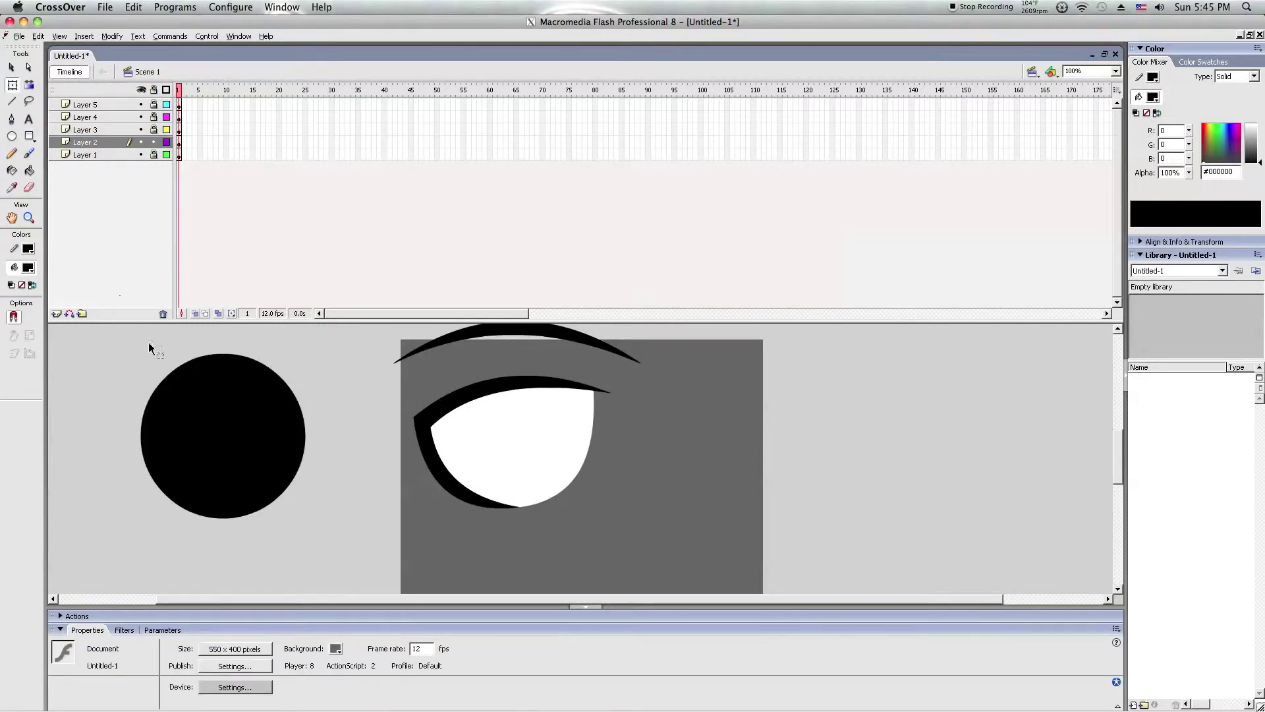
pyautogui.rightClick(203, 356)
pyautogui.click(263, 378)
pyautogui.rightClick(340, 353)
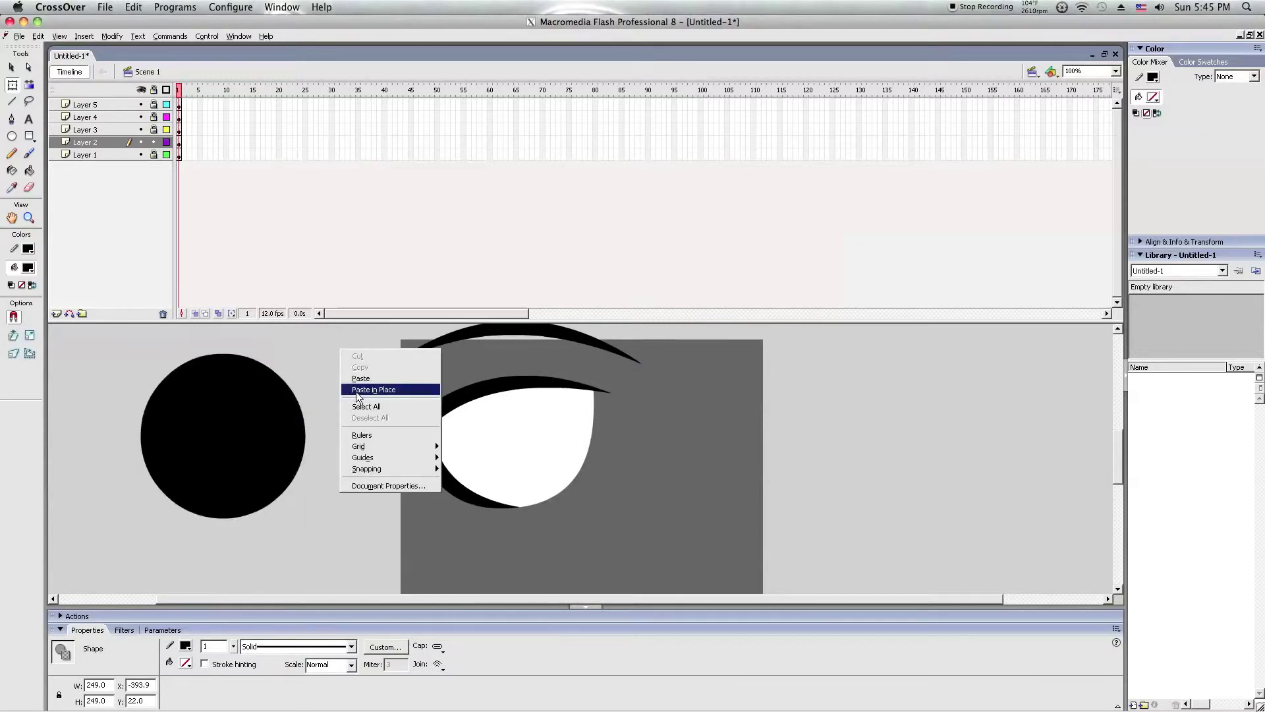
pyautogui.press('Escape')
pyautogui.moveTo(306, 353); pyautogui.dragTo(270, 378)
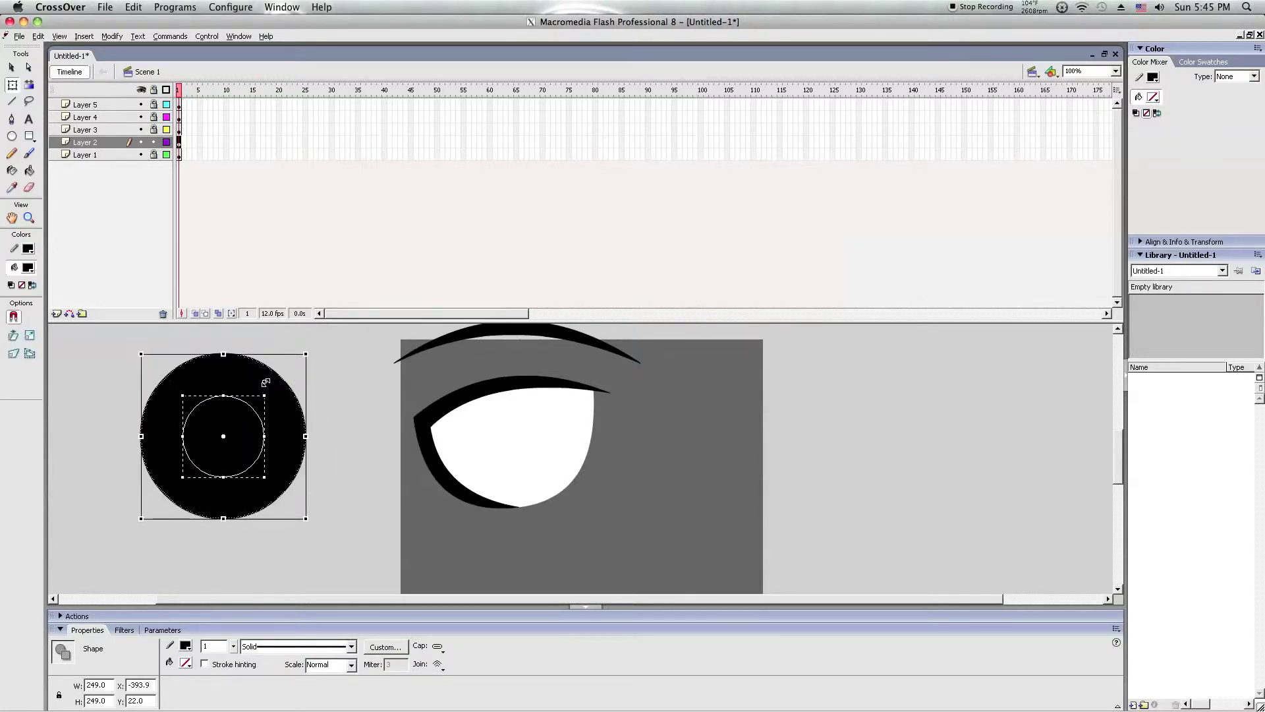
pyautogui.moveTo(270, 378); pyautogui.dragTo(263, 384)
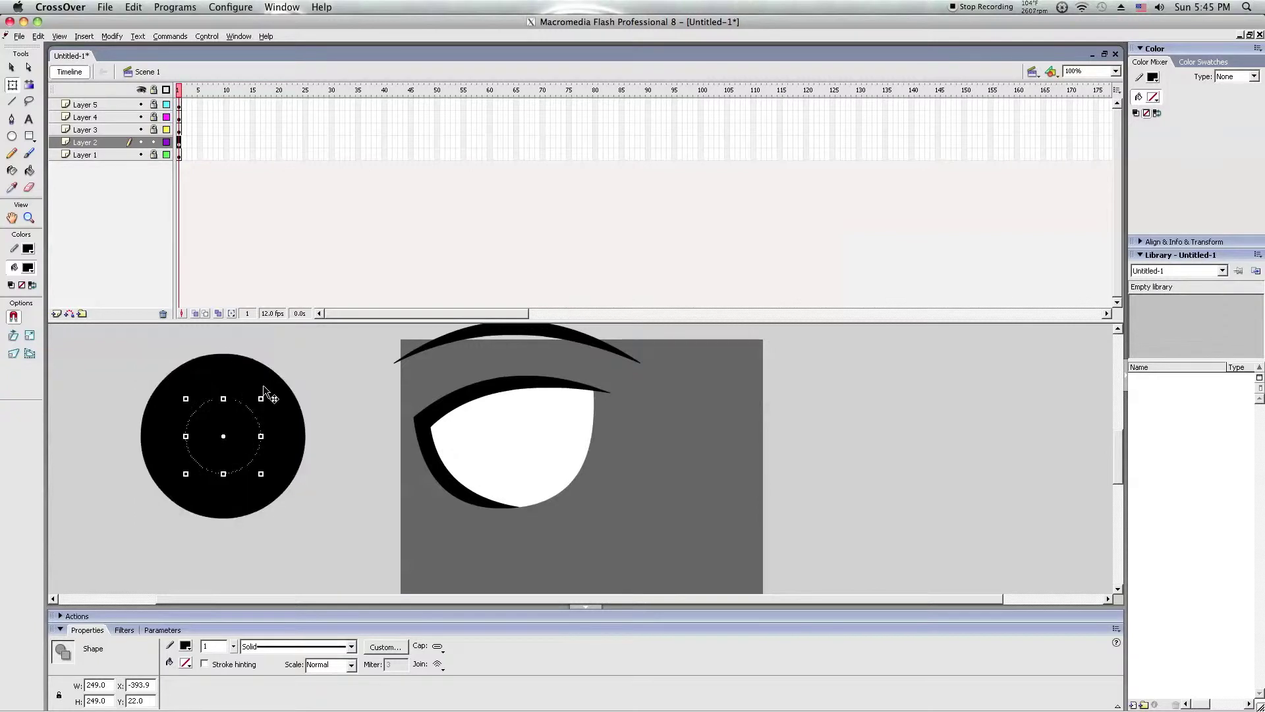
# - Make the circle's fill a radial gradient with a dark red #990000 outer stop
pyautogui.click(27, 268)
pyautogui.click(31, 422)
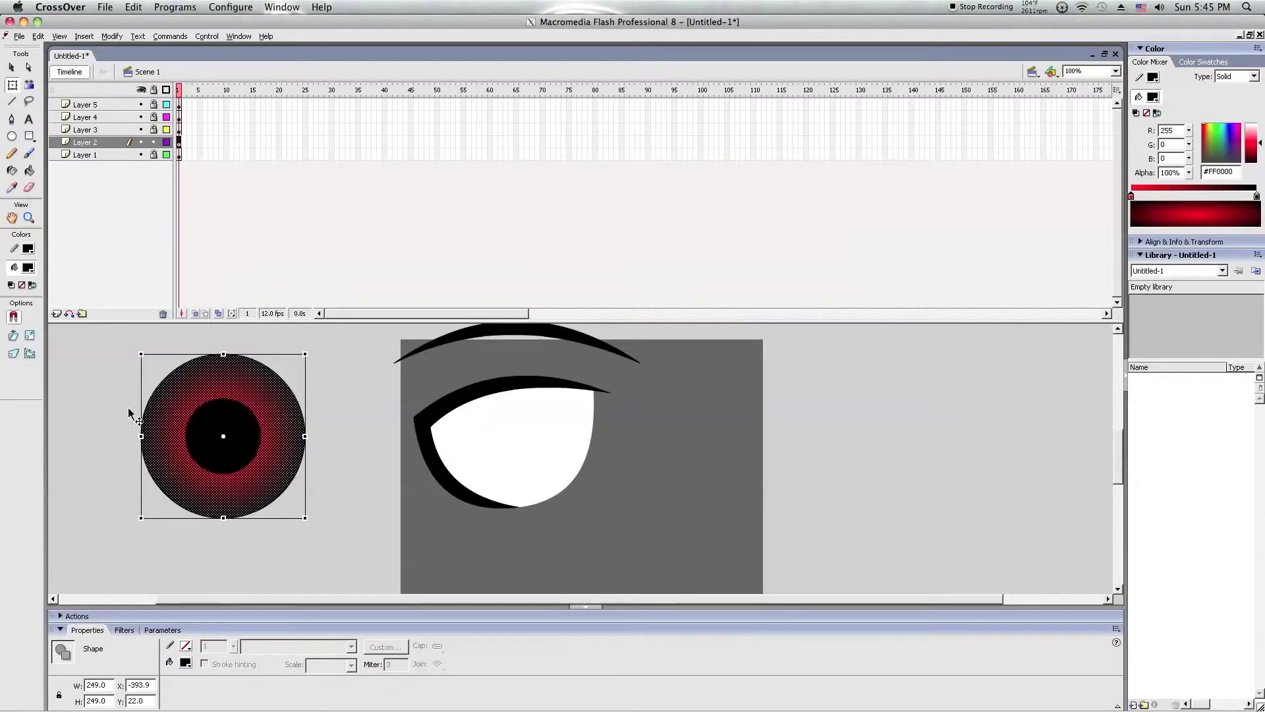
pyautogui.click(1257, 198)
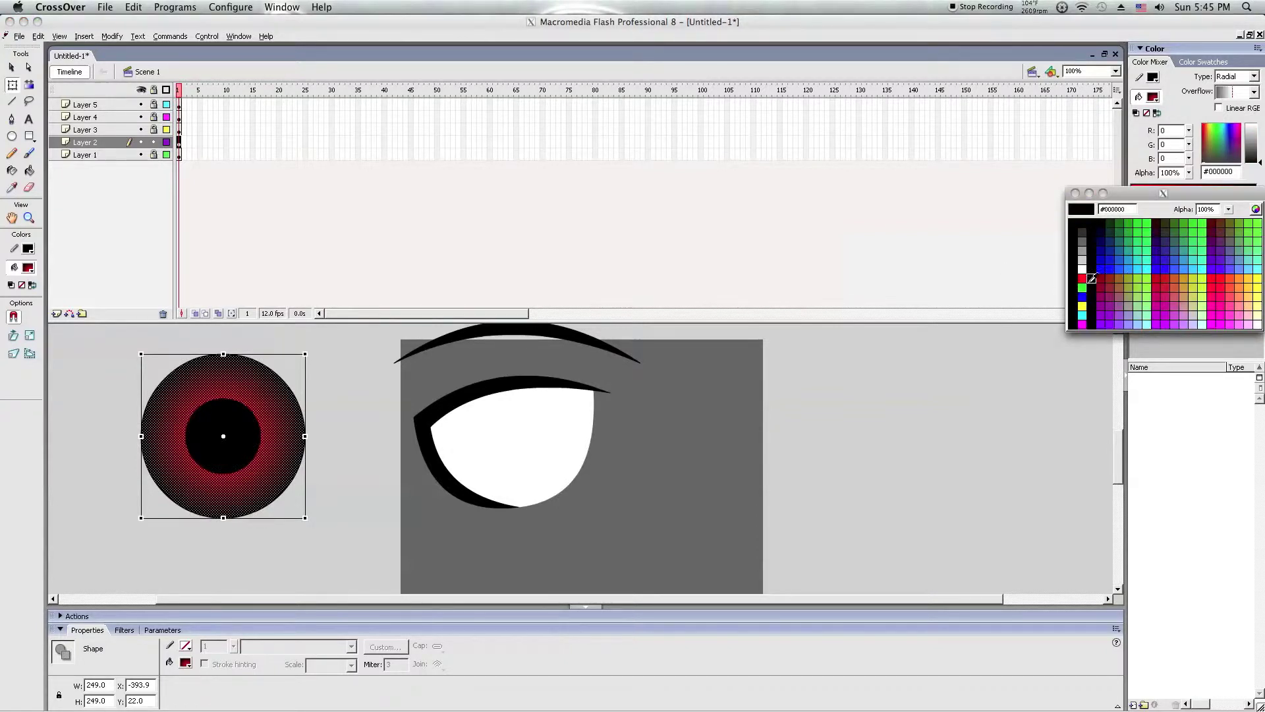
pyautogui.click(1099, 278)
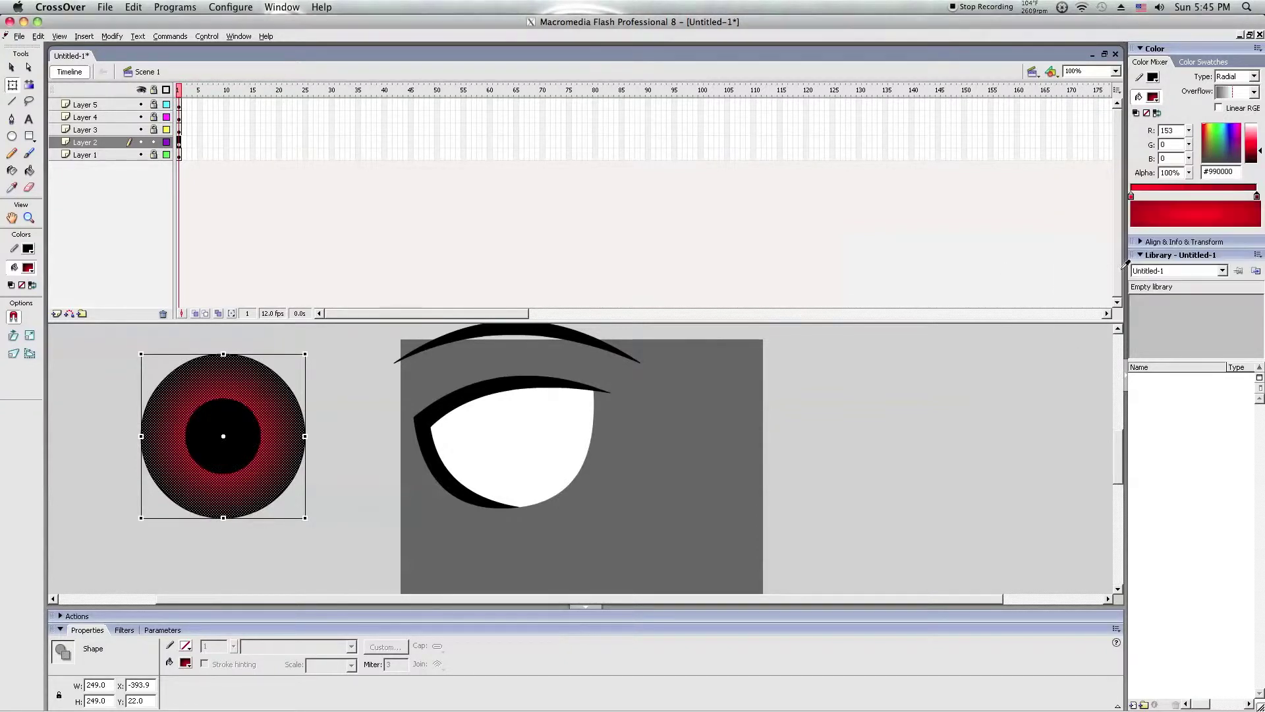
pyautogui.click(359, 382)
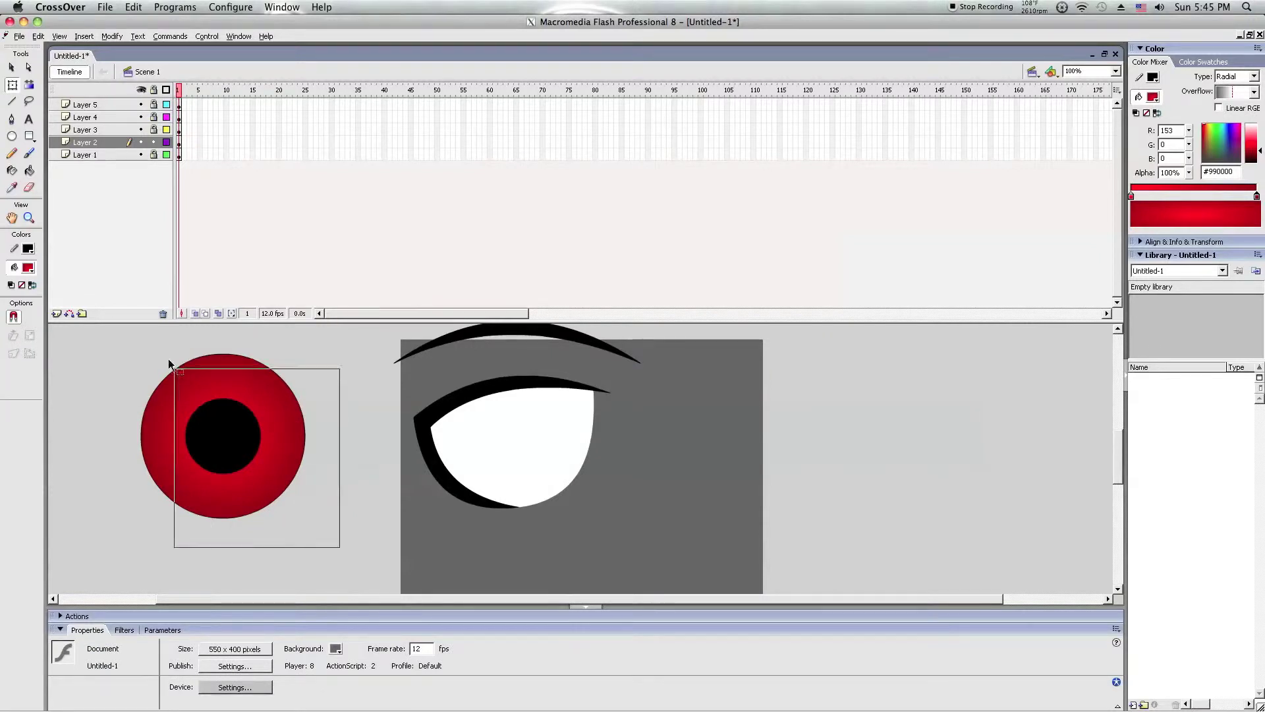
# - Move the red iris onto the eye and shrink it to fit
pyautogui.moveTo(340, 547); pyautogui.dragTo(53, 329)
pyautogui.moveTo(196, 422); pyautogui.dragTo(484, 422)
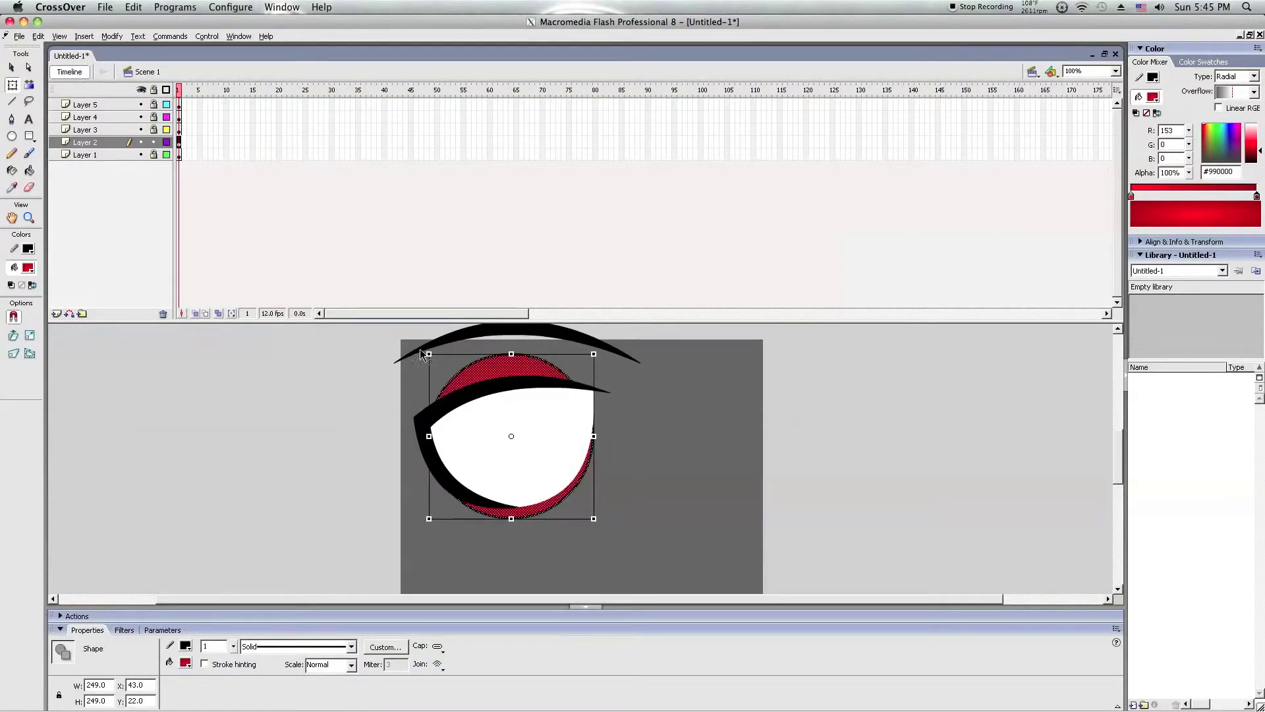
pyautogui.moveTo(428, 353); pyautogui.dragTo(450, 375)
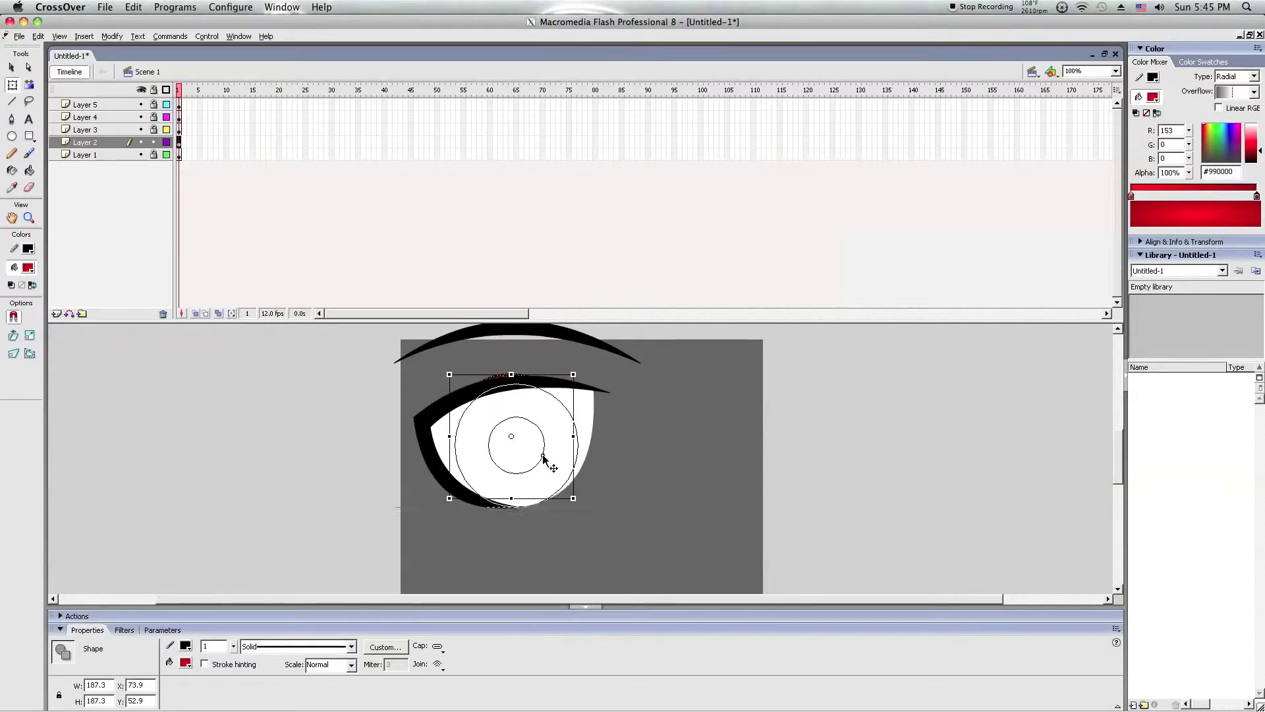
pyautogui.moveTo(538, 455); pyautogui.dragTo(545, 456)
pyautogui.click(629, 472)
# - Turn Layer 3 into a mask over the iris on Layer 2
pyautogui.click(105, 142)
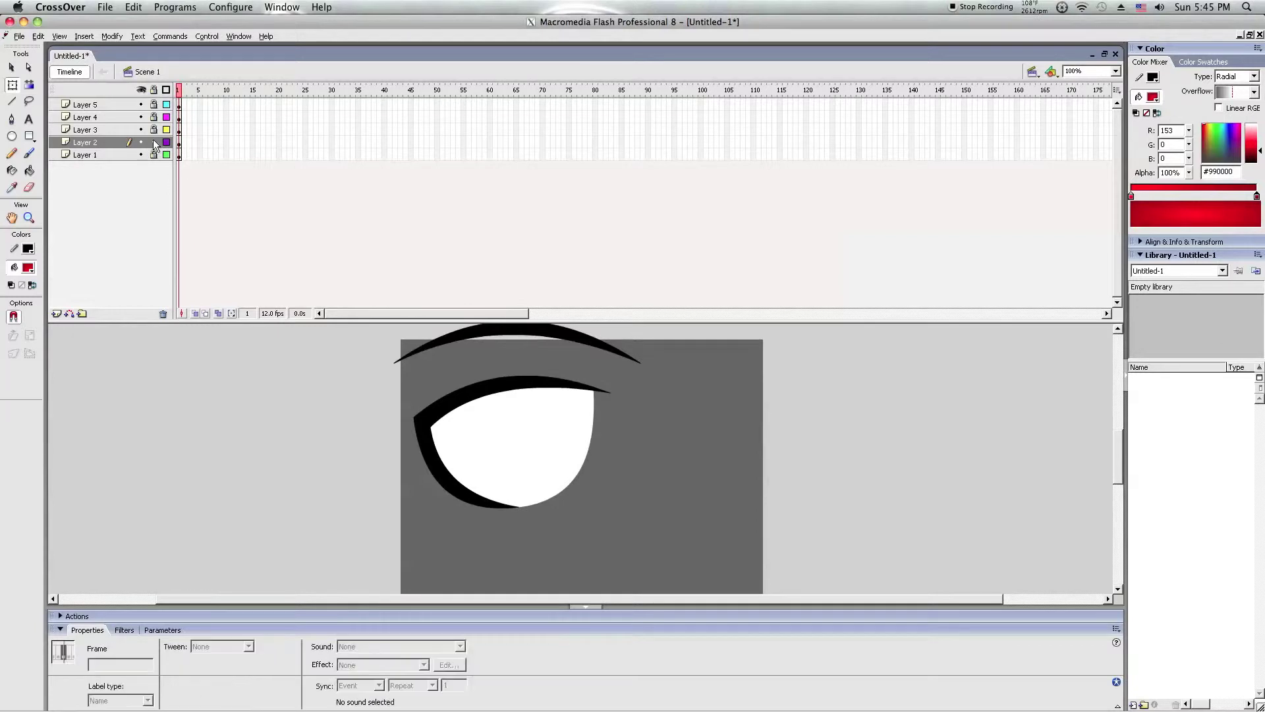
pyautogui.rightClick(107, 131)
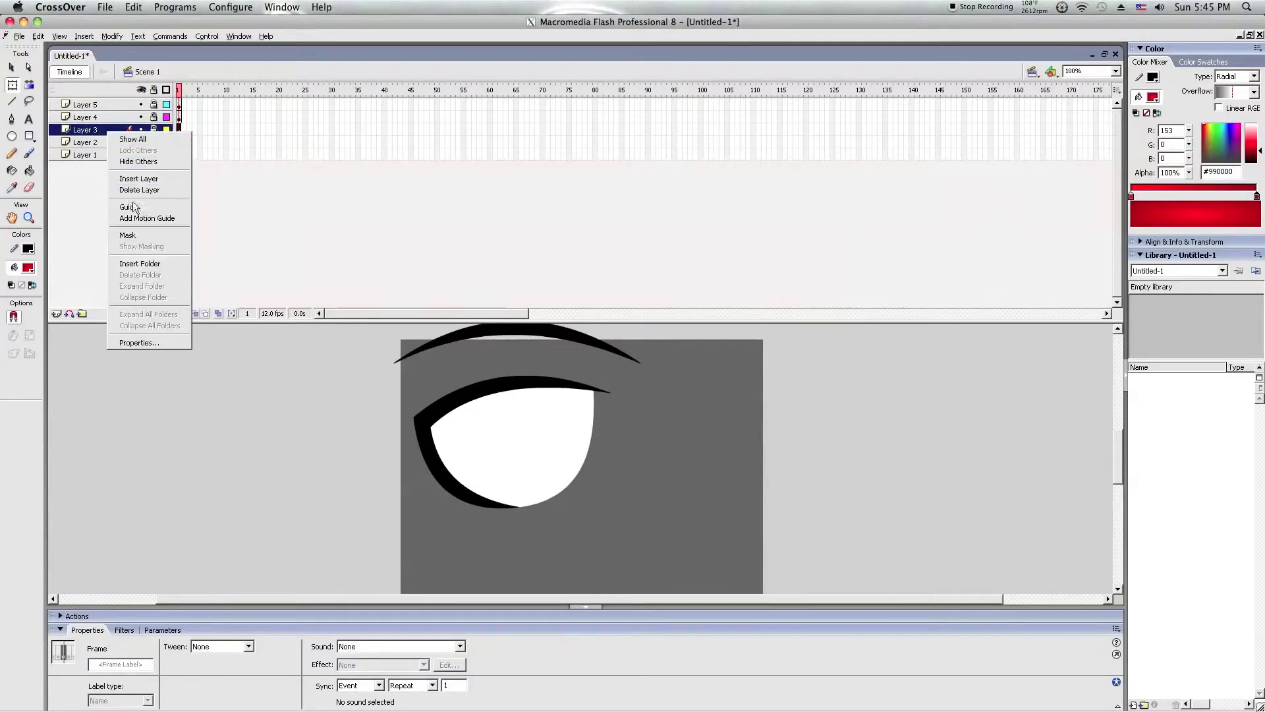
pyautogui.click(140, 234)
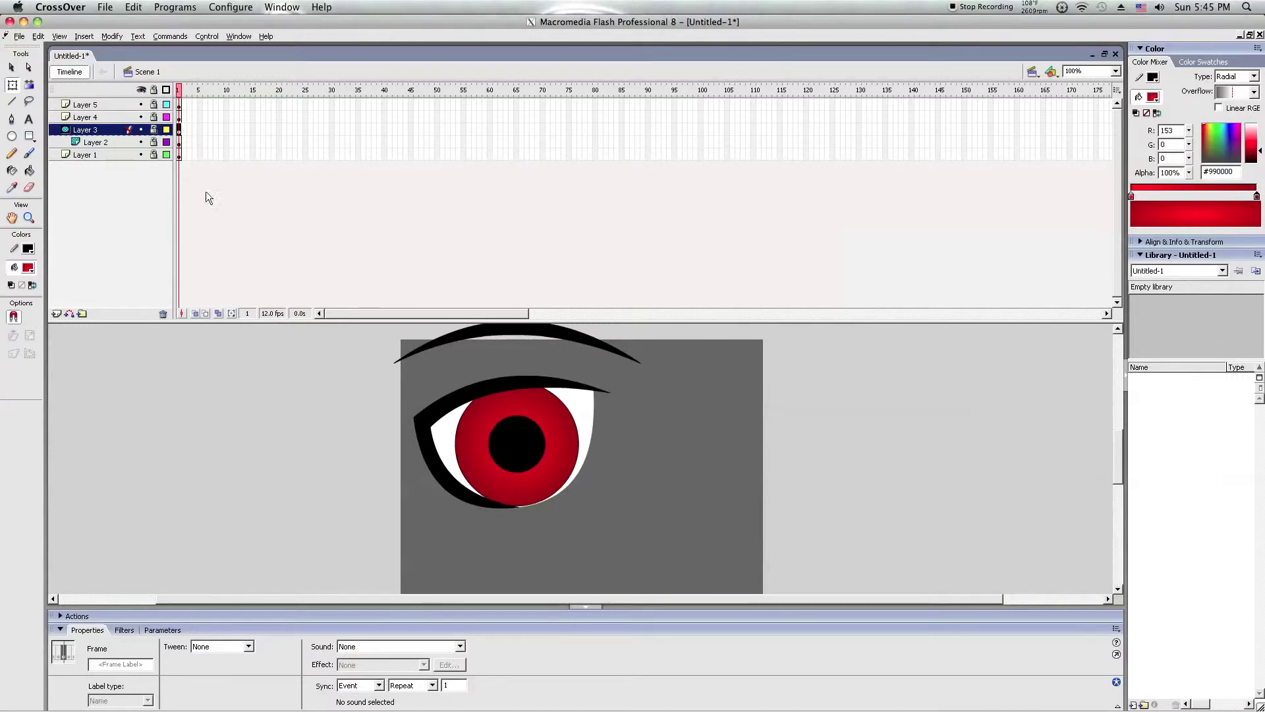
# - Unlock all layers, select all artwork, and move the eye drawing lower-right
pyautogui.click(154, 90)
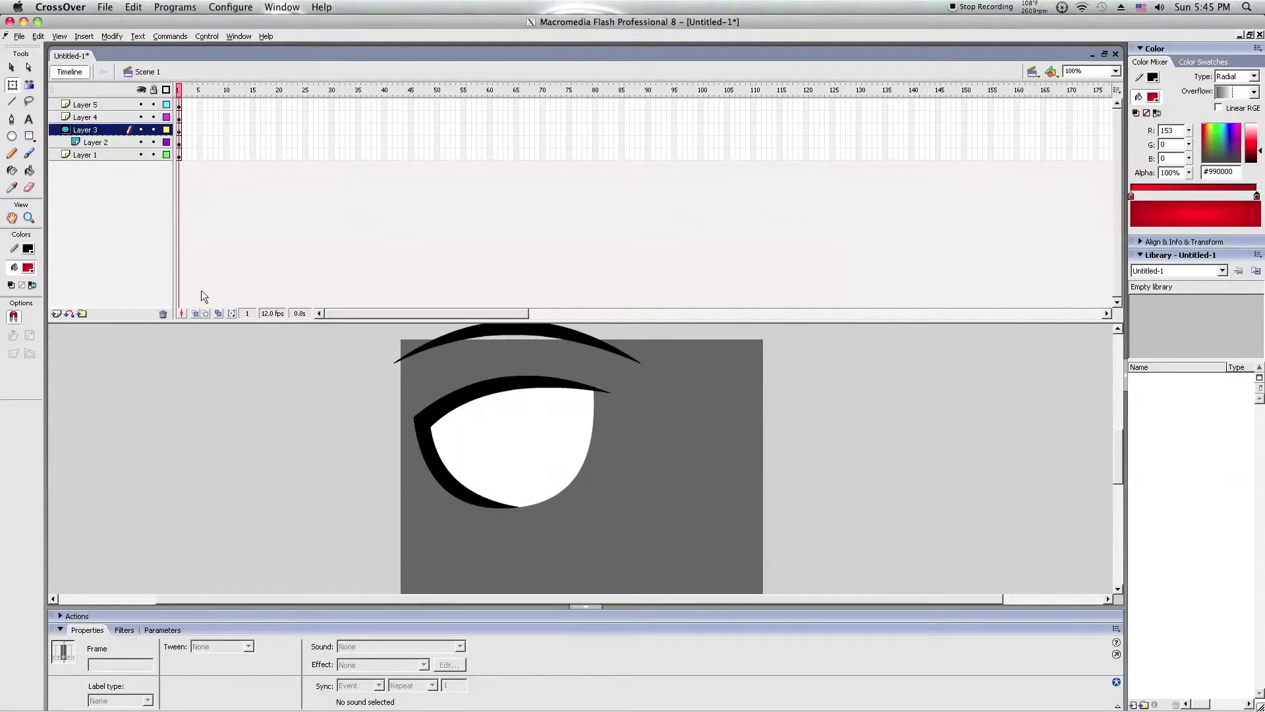
pyautogui.rightClick(206, 330)
pyautogui.click(232, 387)
pyautogui.moveTo(487, 422); pyautogui.dragTo(564, 500)
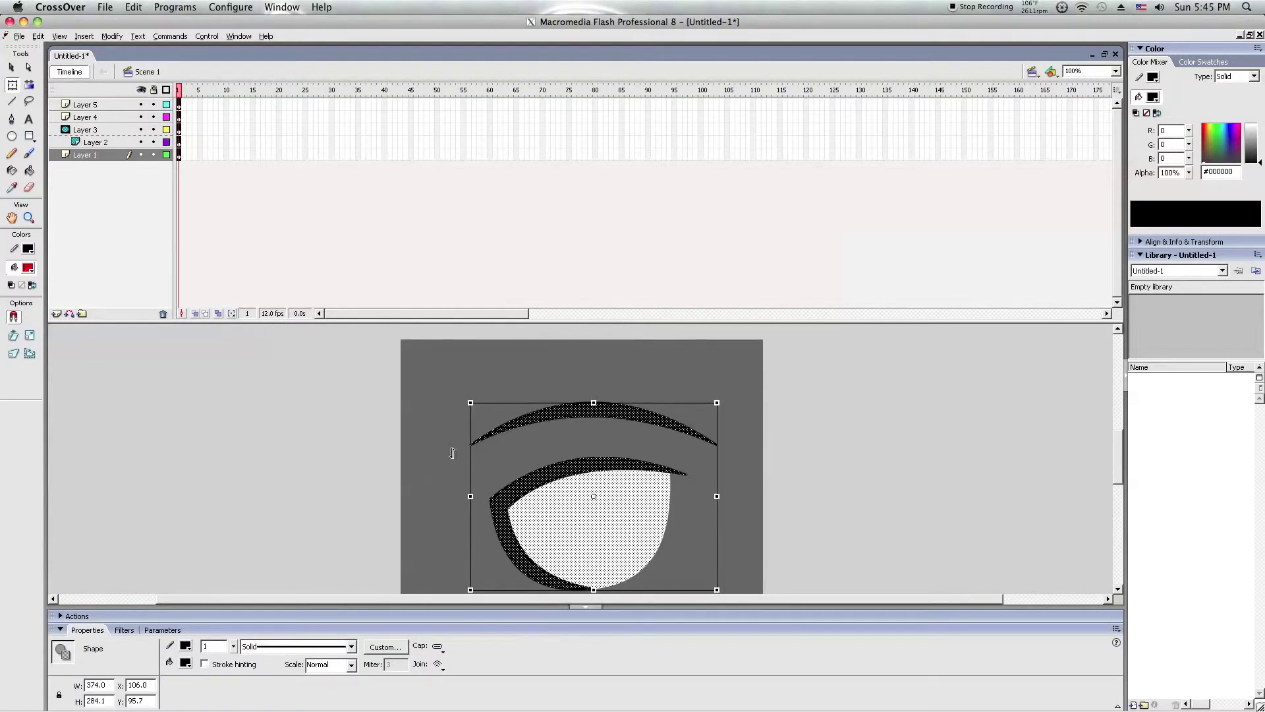
# - Insert a keyframe at frame 5 on all five layers, then select frame 10 across them
pyautogui.click(293, 390)
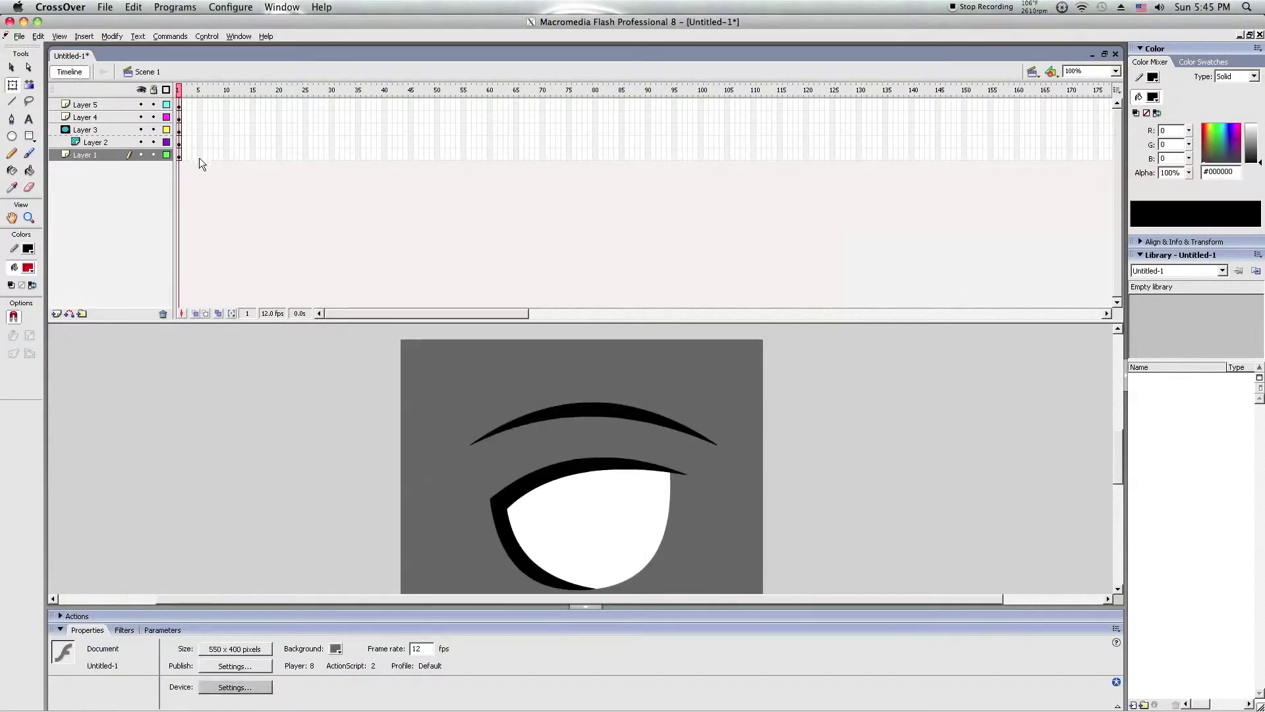
pyautogui.moveTo(199, 157); pyautogui.dragTo(200, 101)
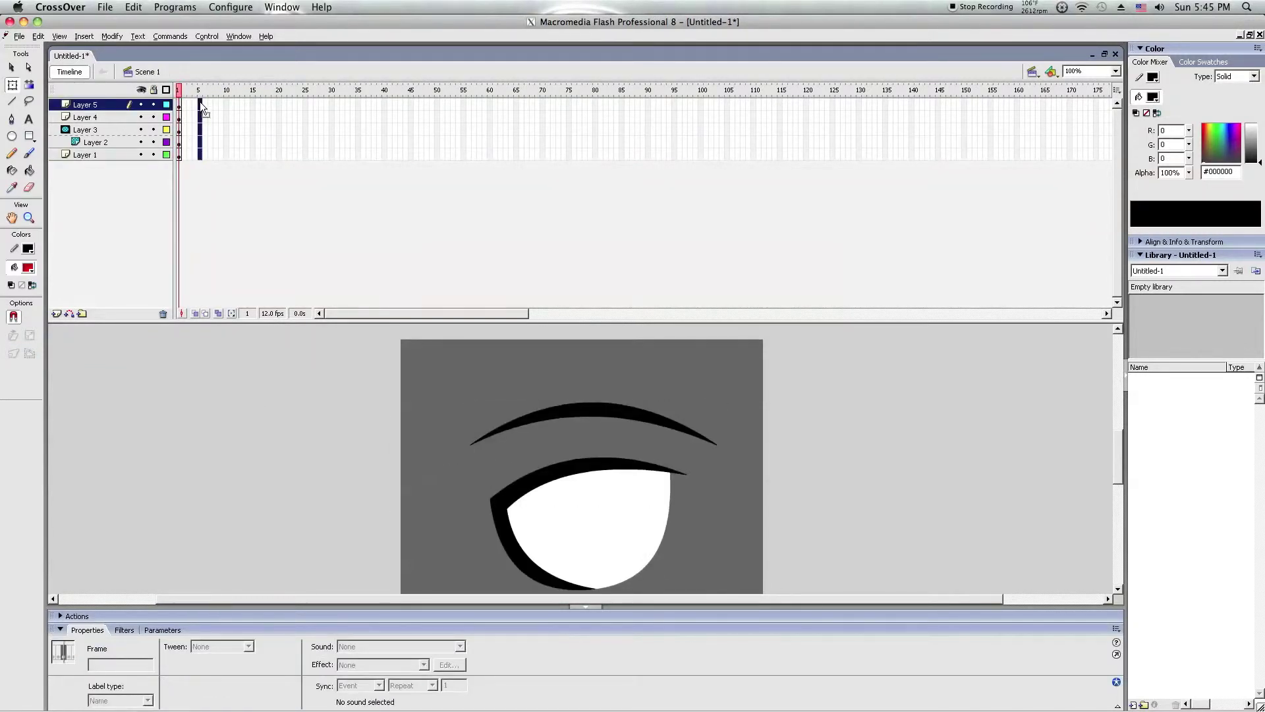
pyautogui.rightClick(199, 102)
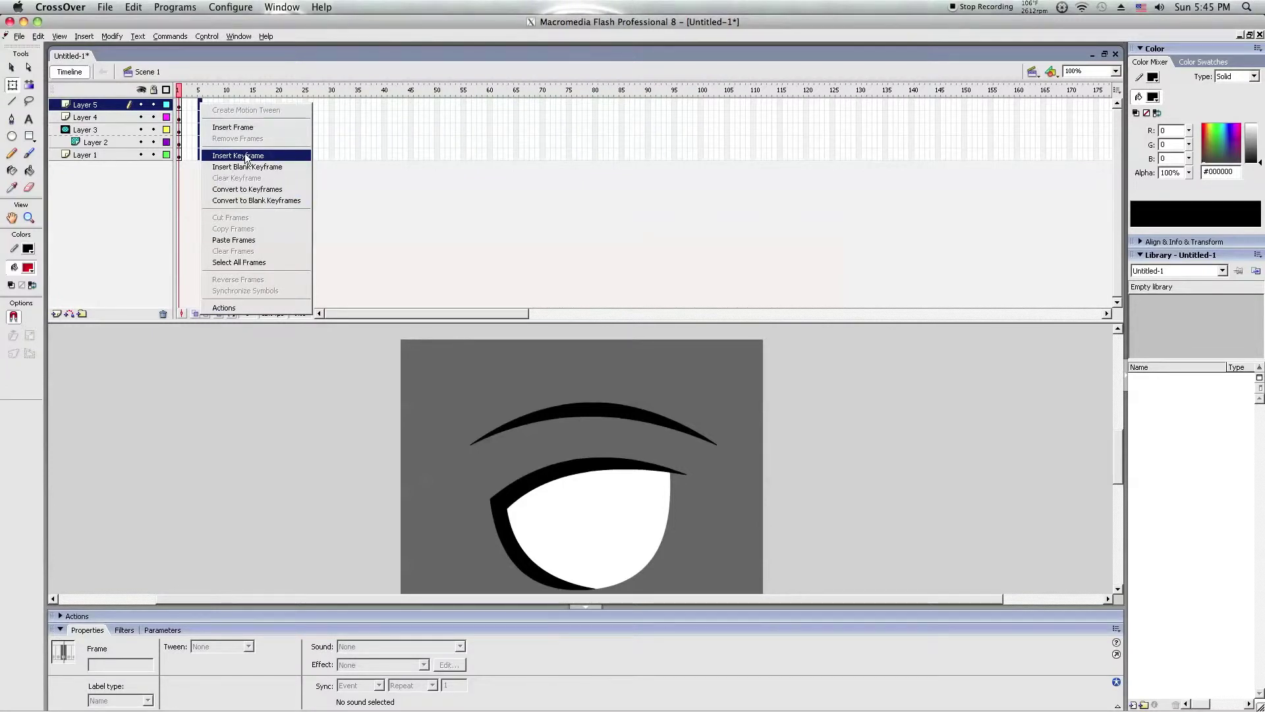
pyautogui.click(240, 127)
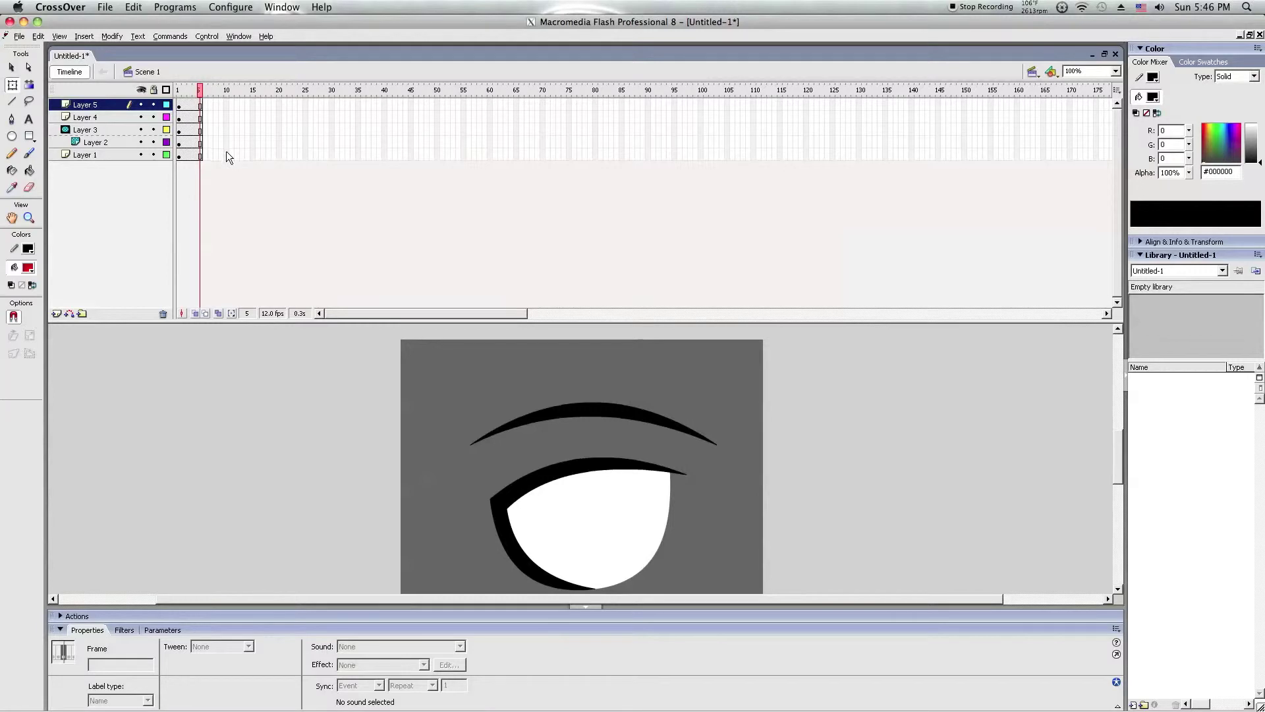
pyautogui.moveTo(227, 152); pyautogui.dragTo(224, 106)
pyautogui.rightClick(225, 102)
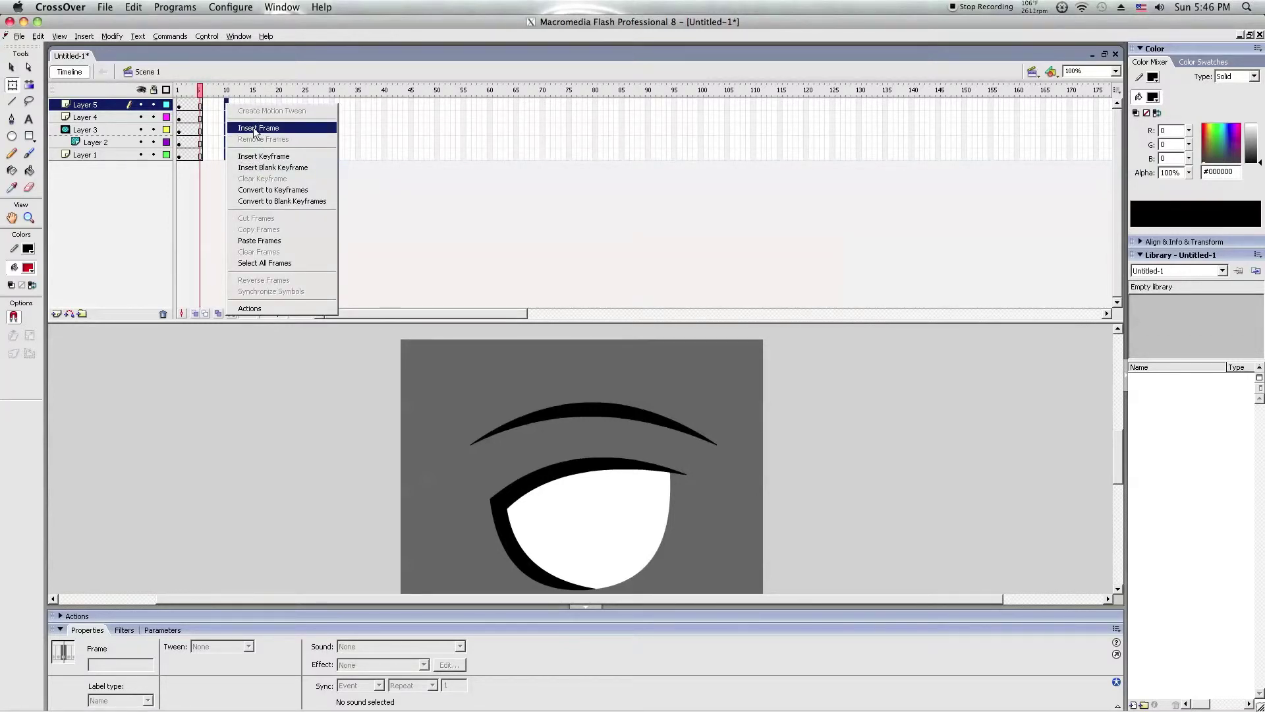
# - Insert keyframes at frame 10 on every layer
pyautogui.click(253, 128)
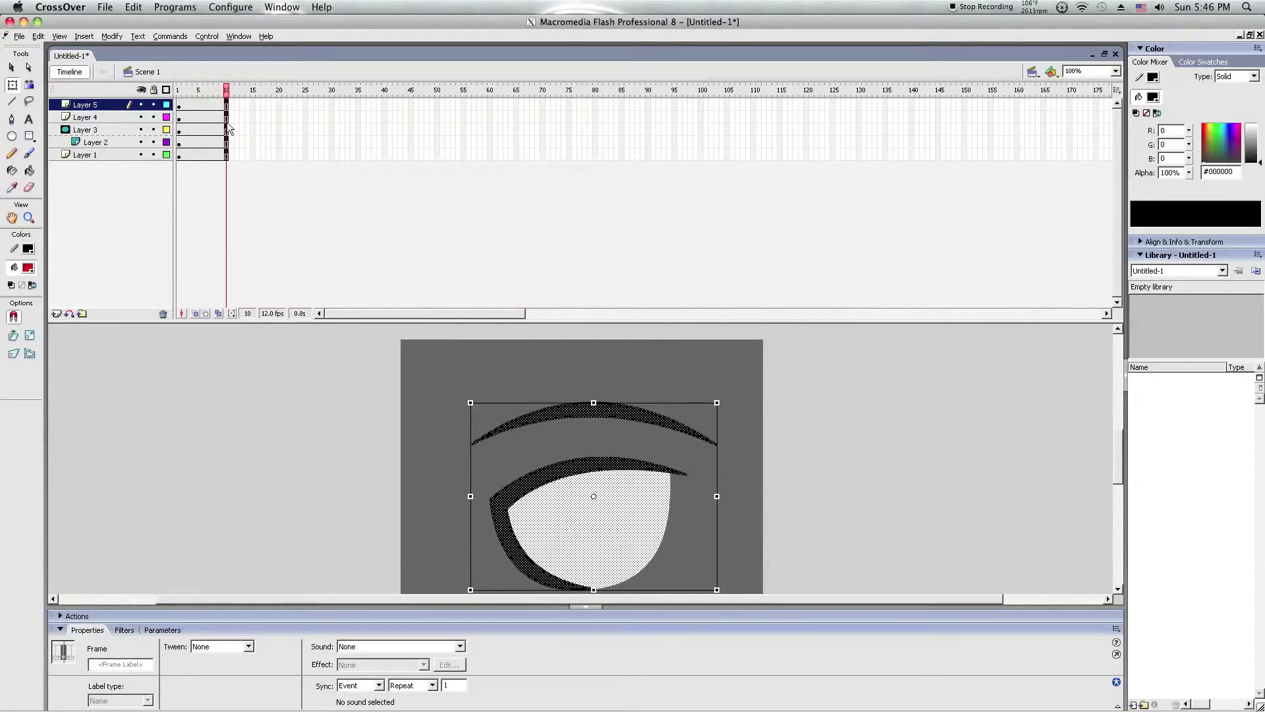
pyautogui.rightClick(226, 124)
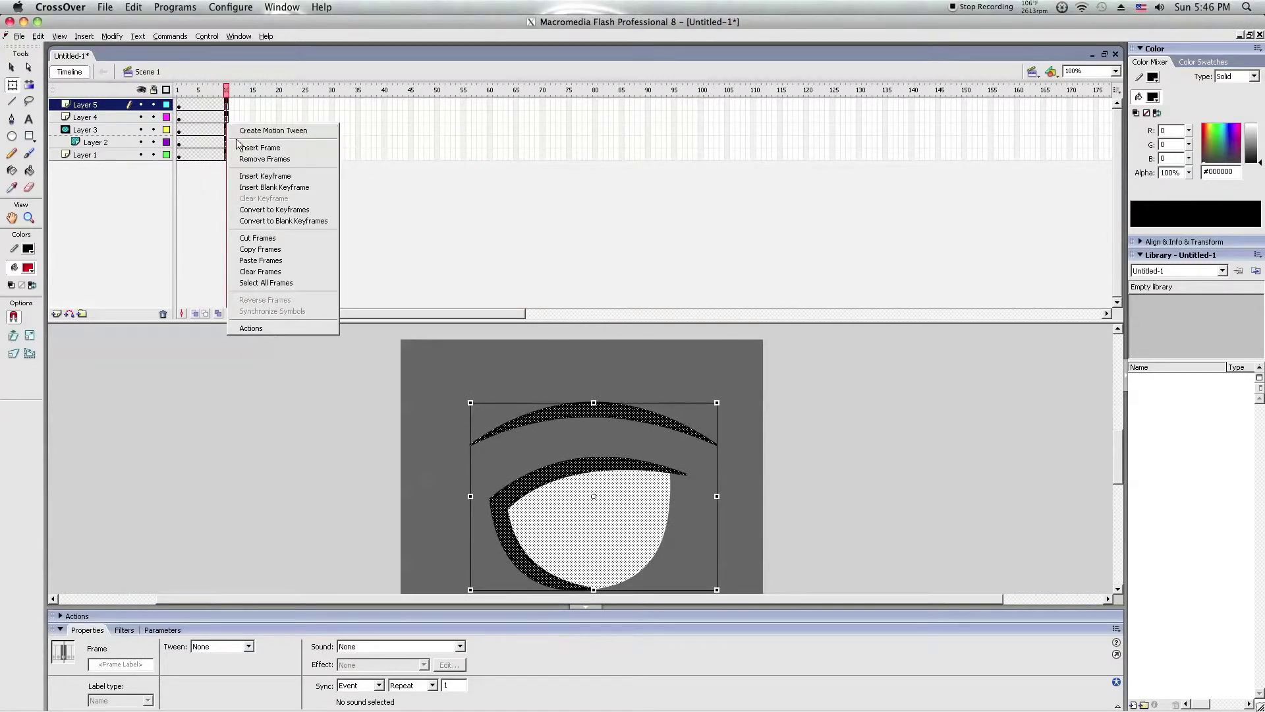
pyautogui.click(255, 176)
# - Create motion tweens from frame 5 across all layers, then deselect the frames
pyautogui.moveTo(199, 105); pyautogui.dragTo(199, 155)
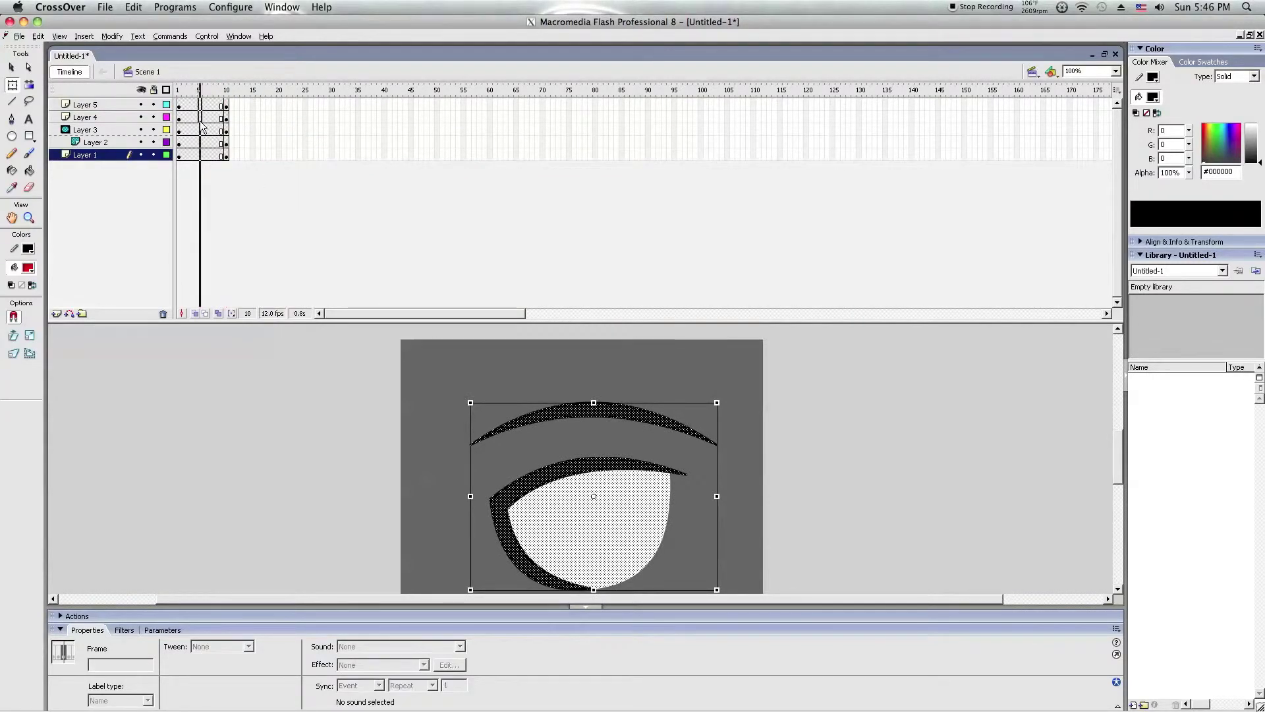
pyautogui.rightClick(201, 156)
pyautogui.click(228, 165)
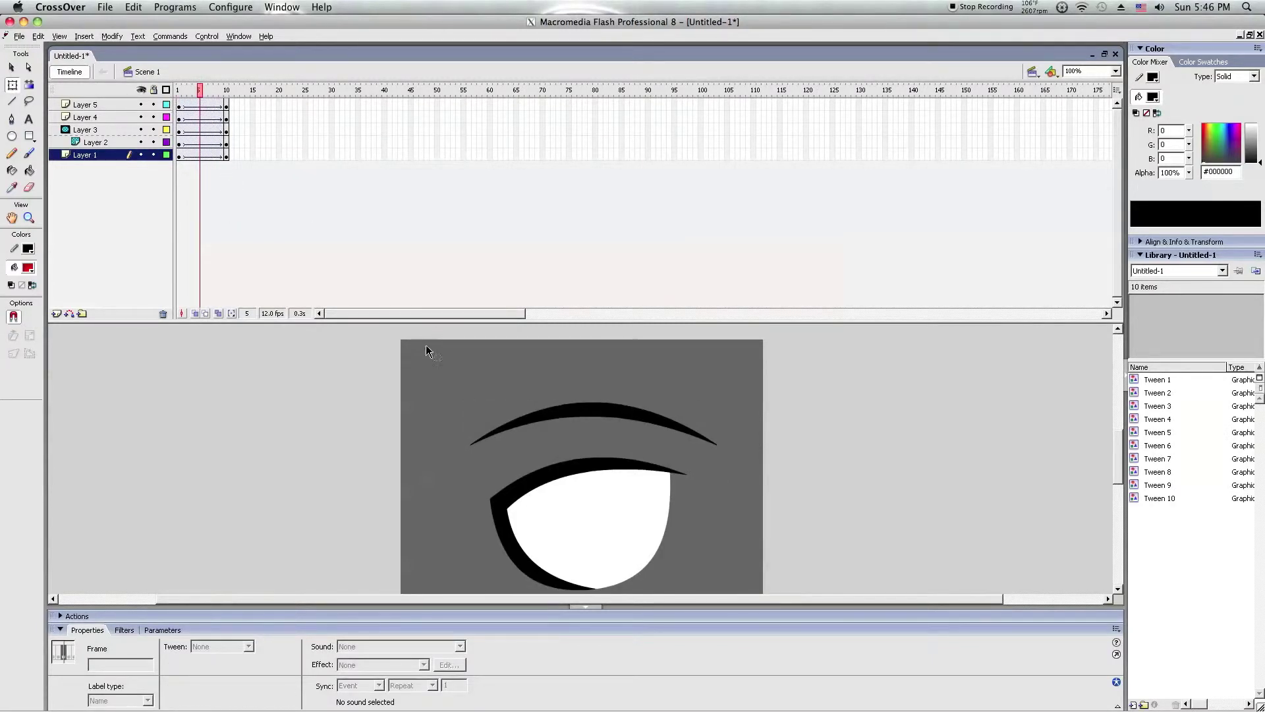
pyautogui.click(481, 423)
# - Lock Layers 5 and 2 and inspect the eye graphics on Layers 3 and 4
pyautogui.scroll(-3, 481, 424)
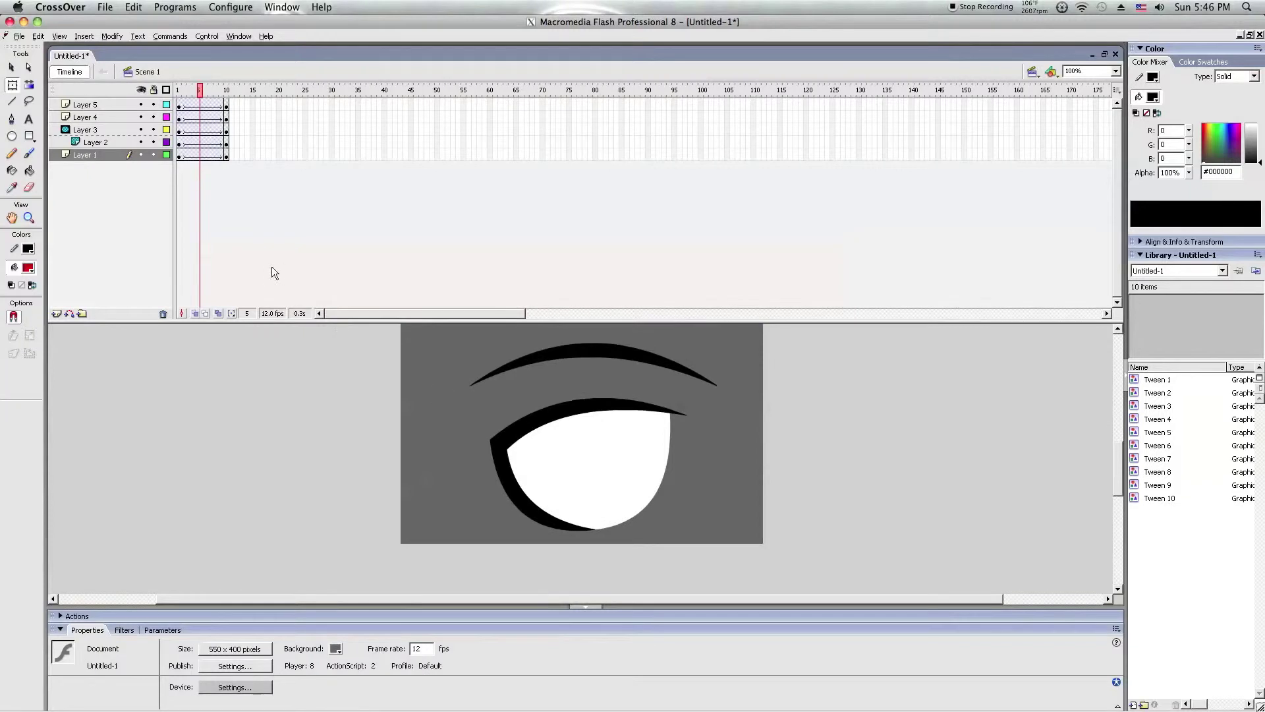
pyautogui.click(154, 105)
pyautogui.click(154, 142)
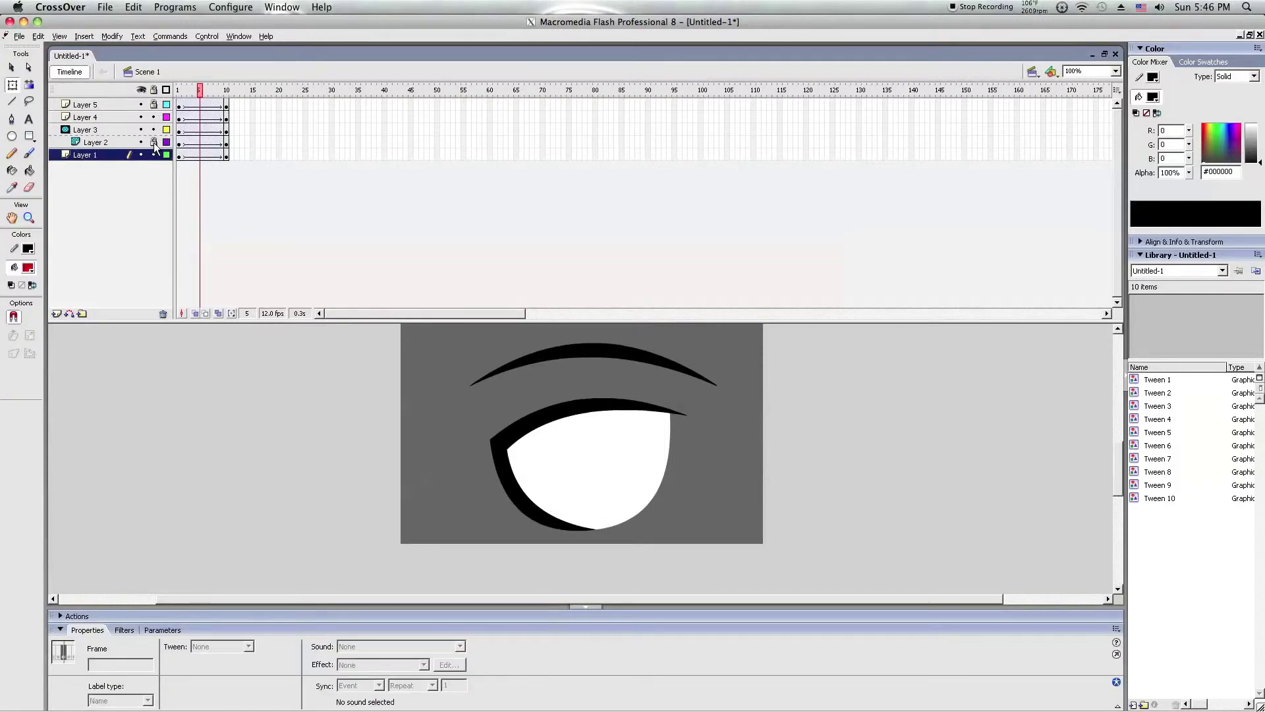
pyautogui.moveTo(409, 389); pyautogui.dragTo(806, 595)
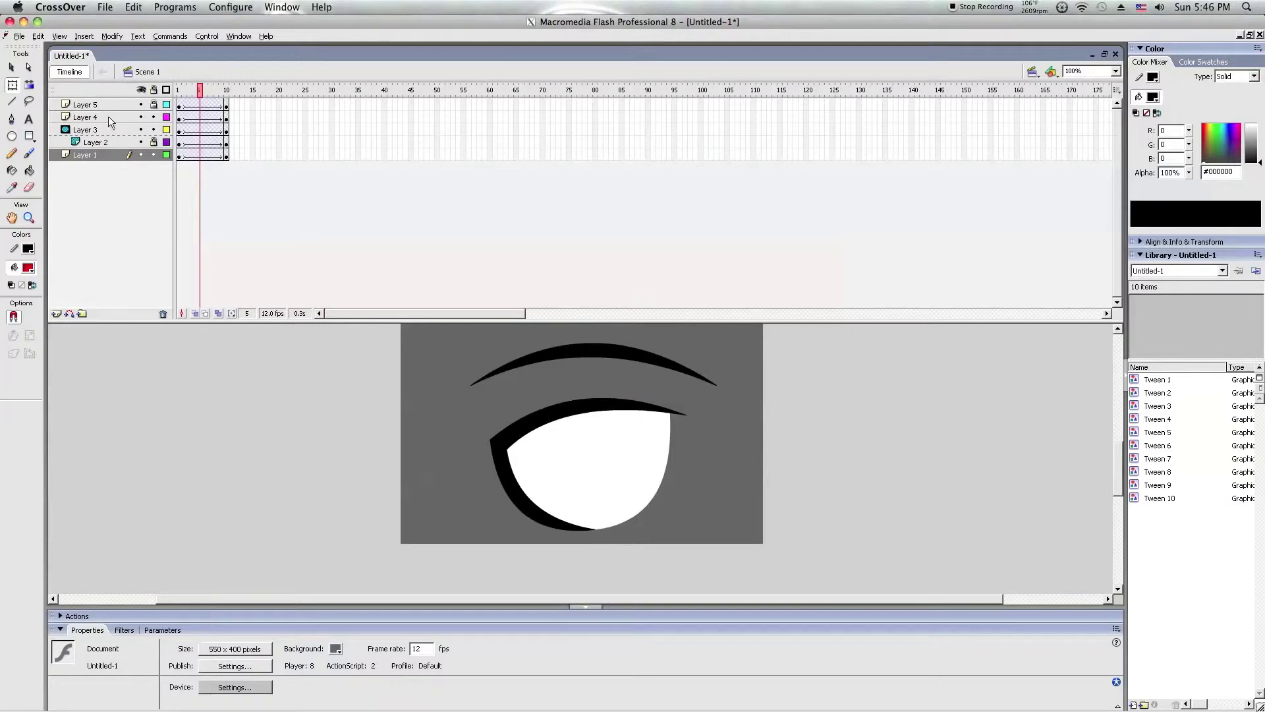
pyautogui.click(545, 425)
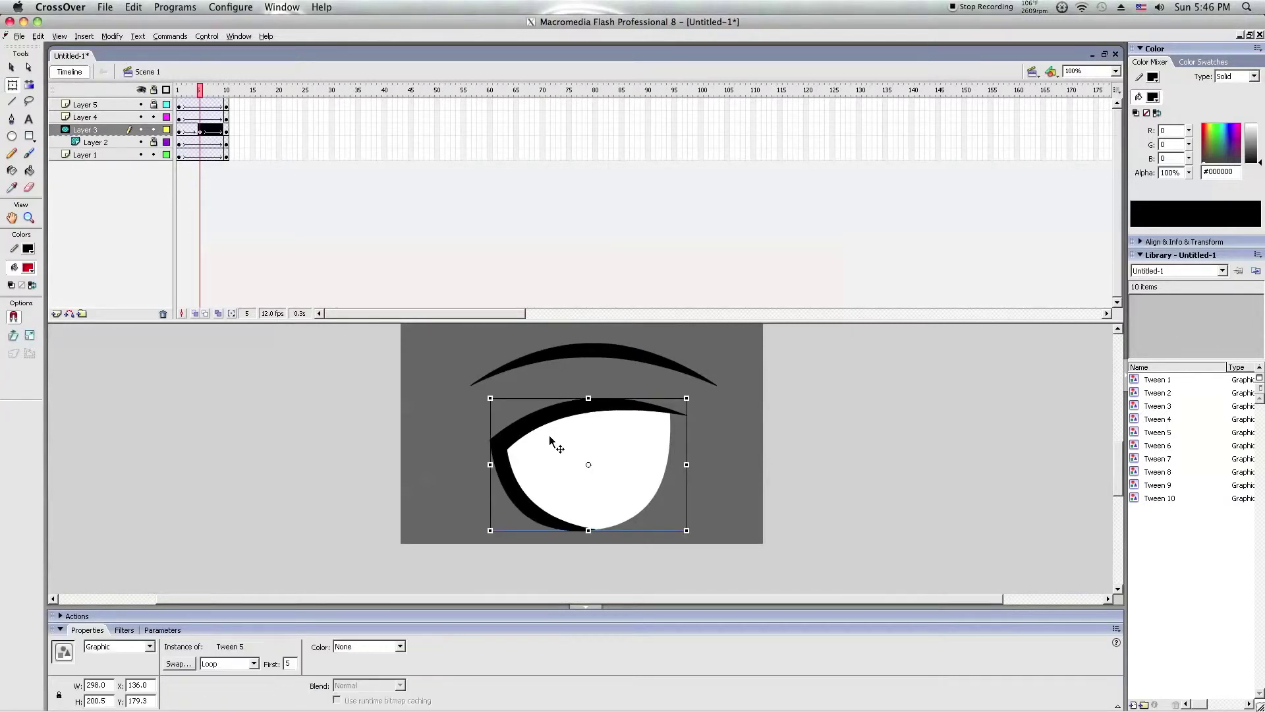
pyautogui.click(565, 453)
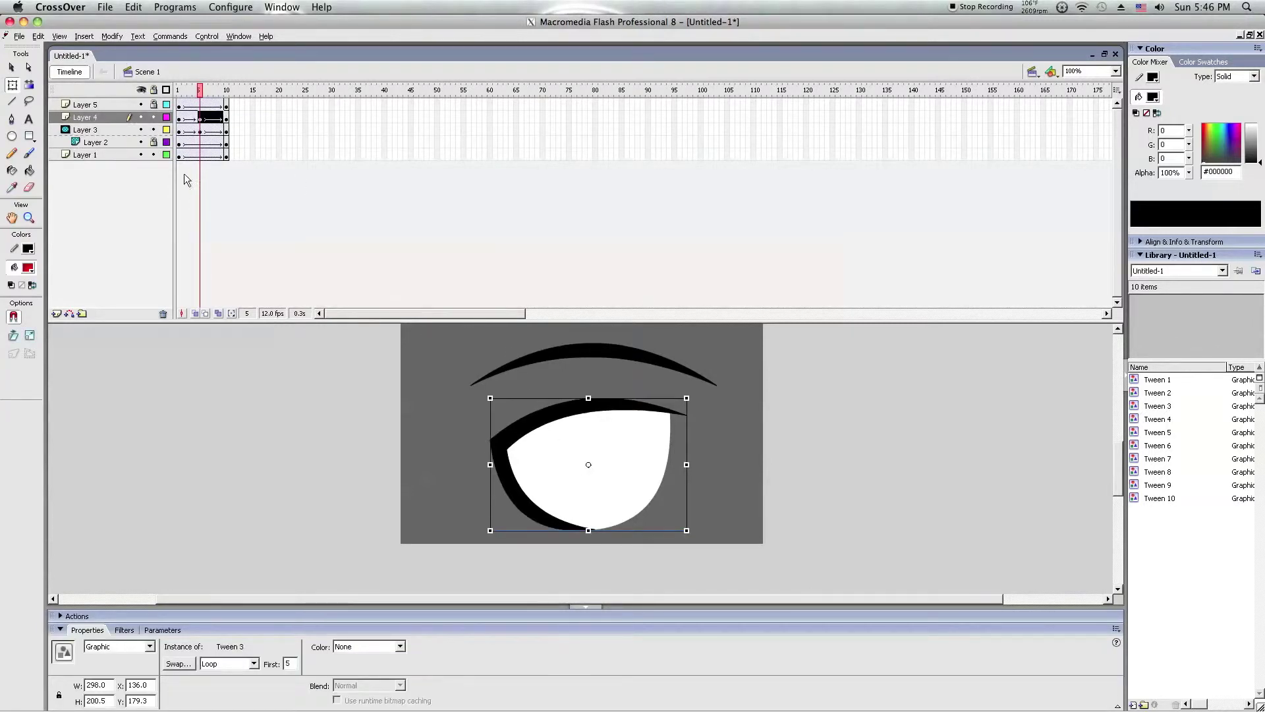
# - Unlock Layers 2–5 and drag-select the white of the eye
pyautogui.moveTo(153, 118); pyautogui.dragTo(154, 130)
pyautogui.click(563, 452)
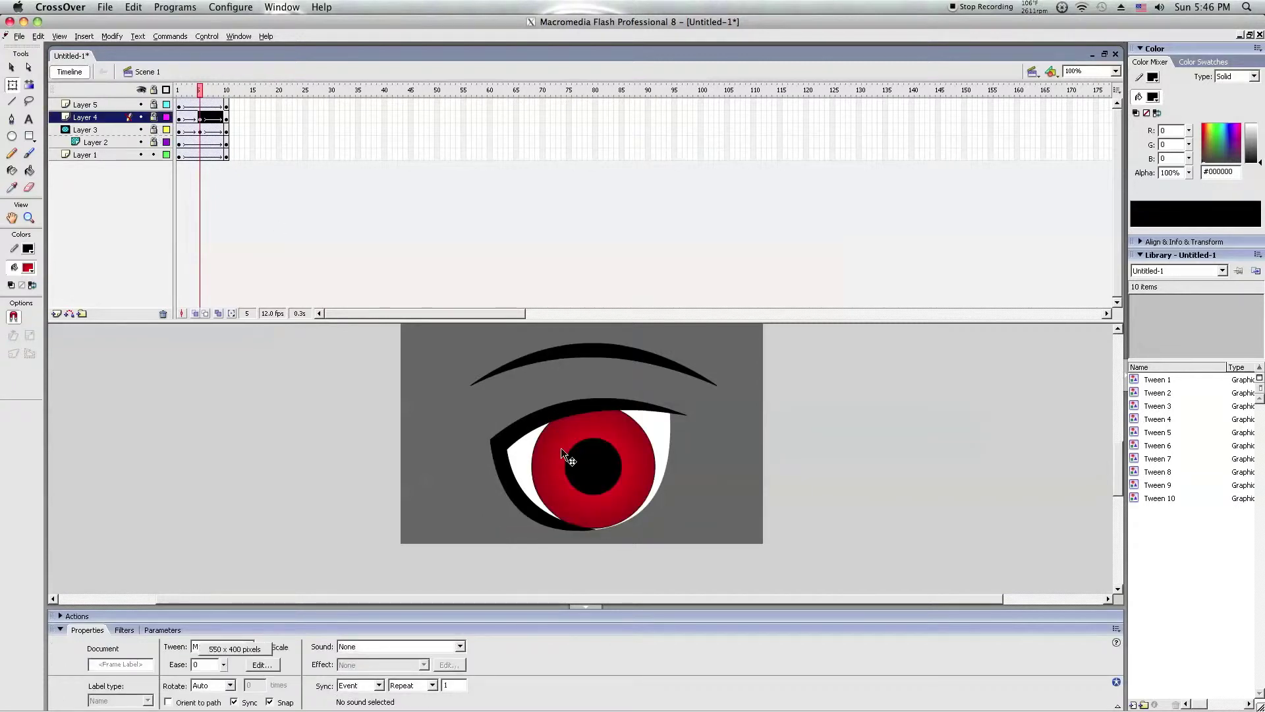
pyautogui.click(376, 296)
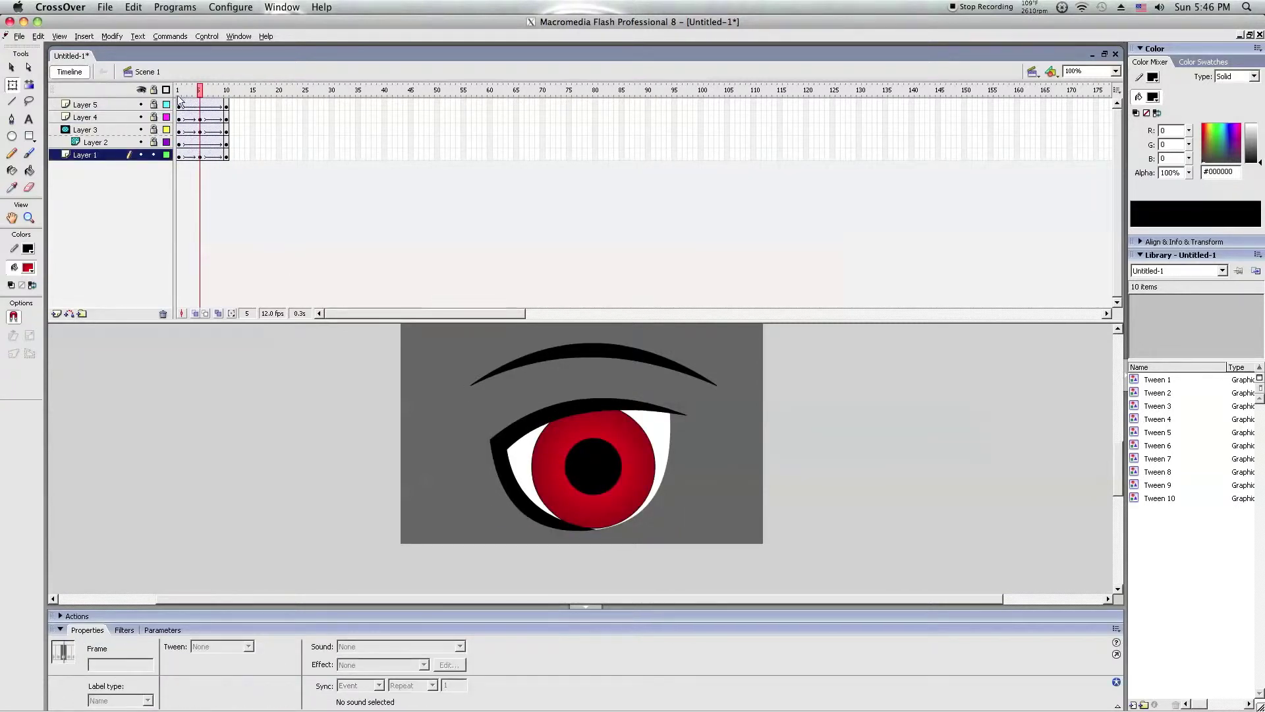
pyautogui.moveTo(154, 104); pyautogui.dragTo(154, 142)
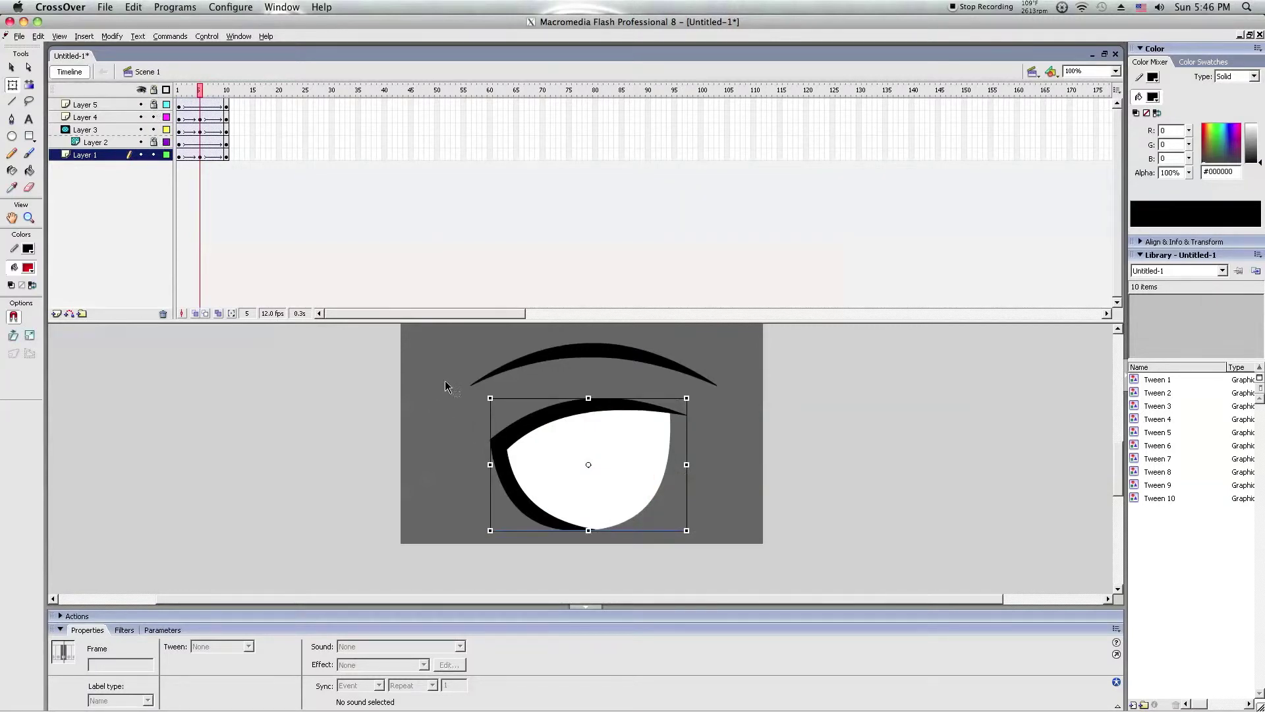
pyautogui.moveTo(438, 357); pyautogui.dragTo(966, 593)
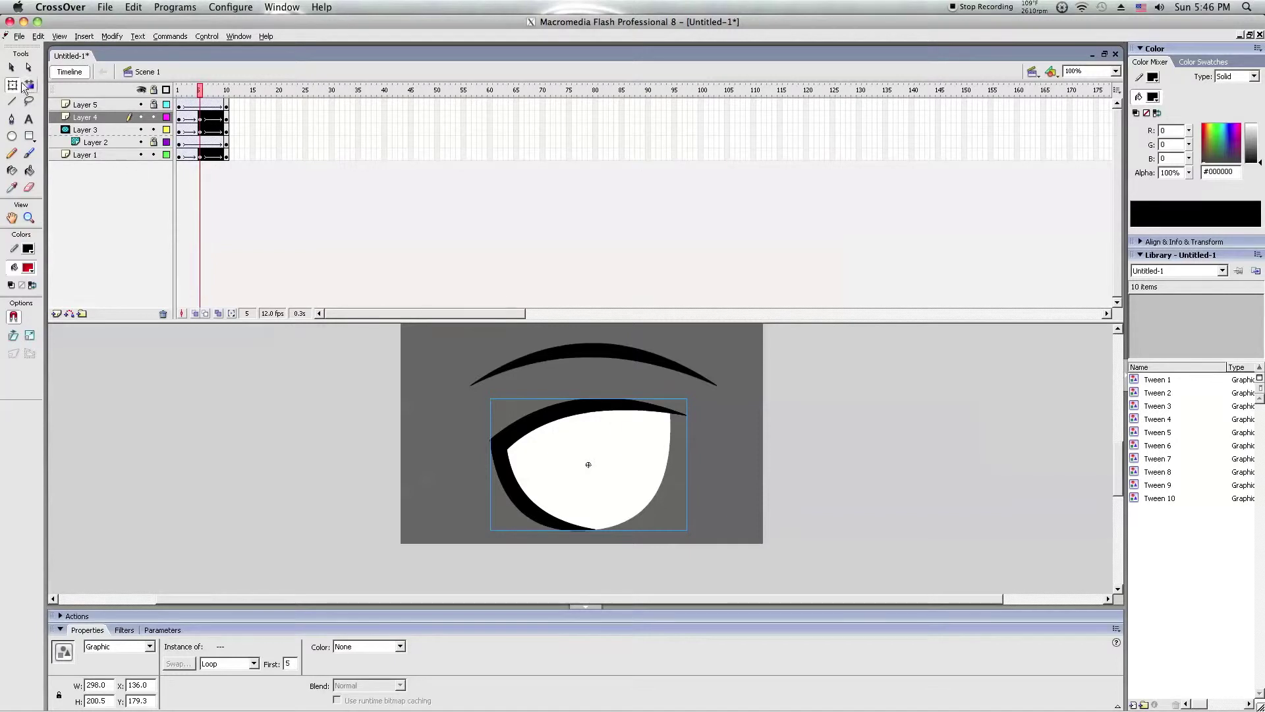
# - Try squashing the eye white from its top handle, zoom in to check, then undo it
pyautogui.click(570, 440)
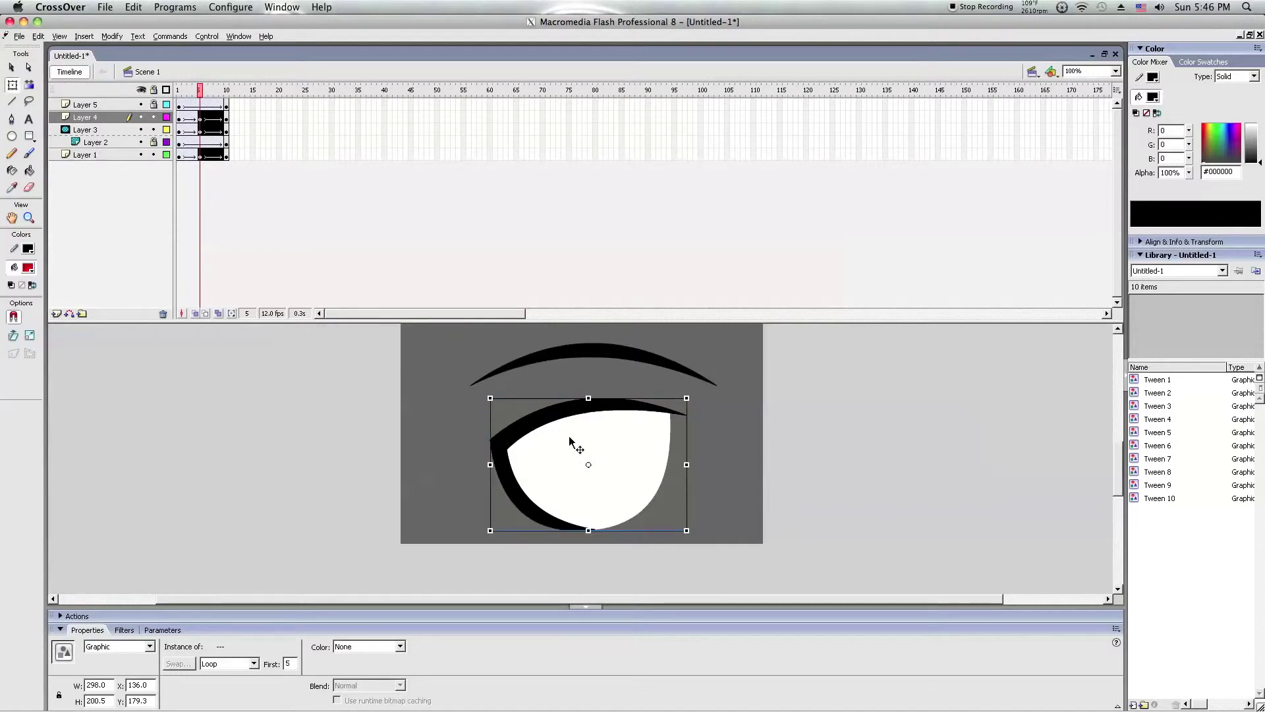
pyautogui.moveTo(588, 399); pyautogui.dragTo(588, 456)
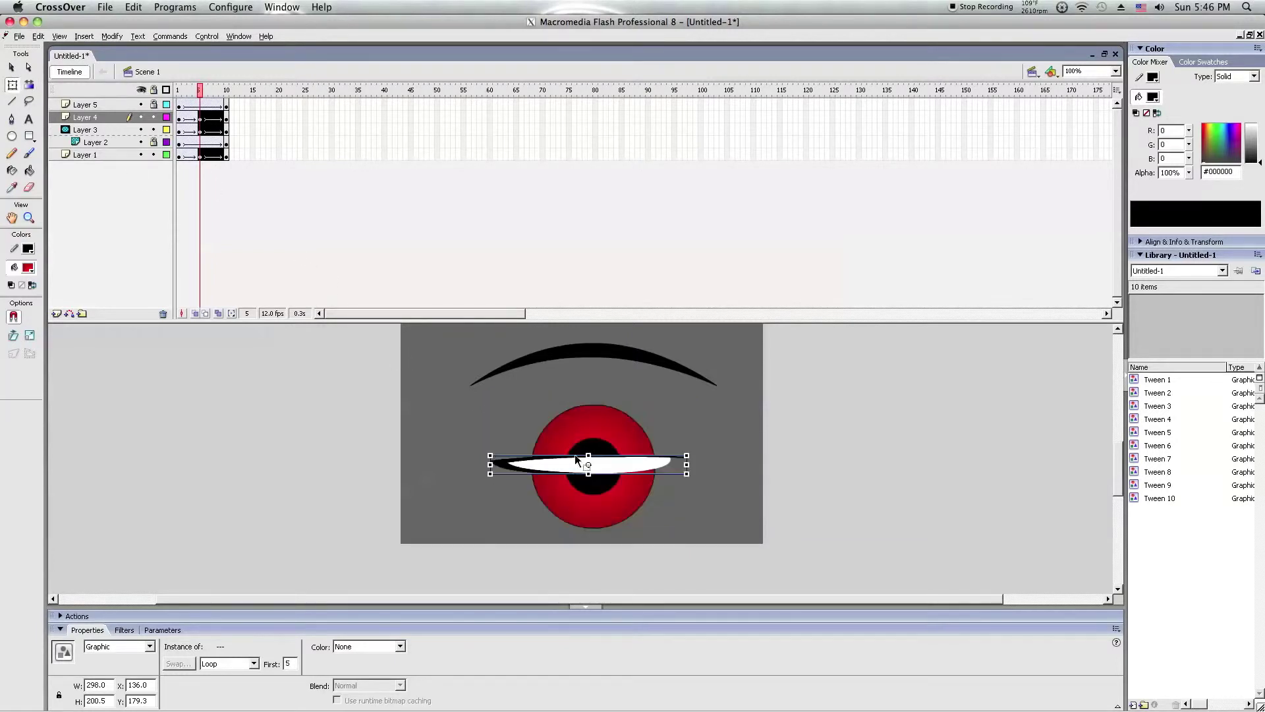
pyautogui.click(29, 218)
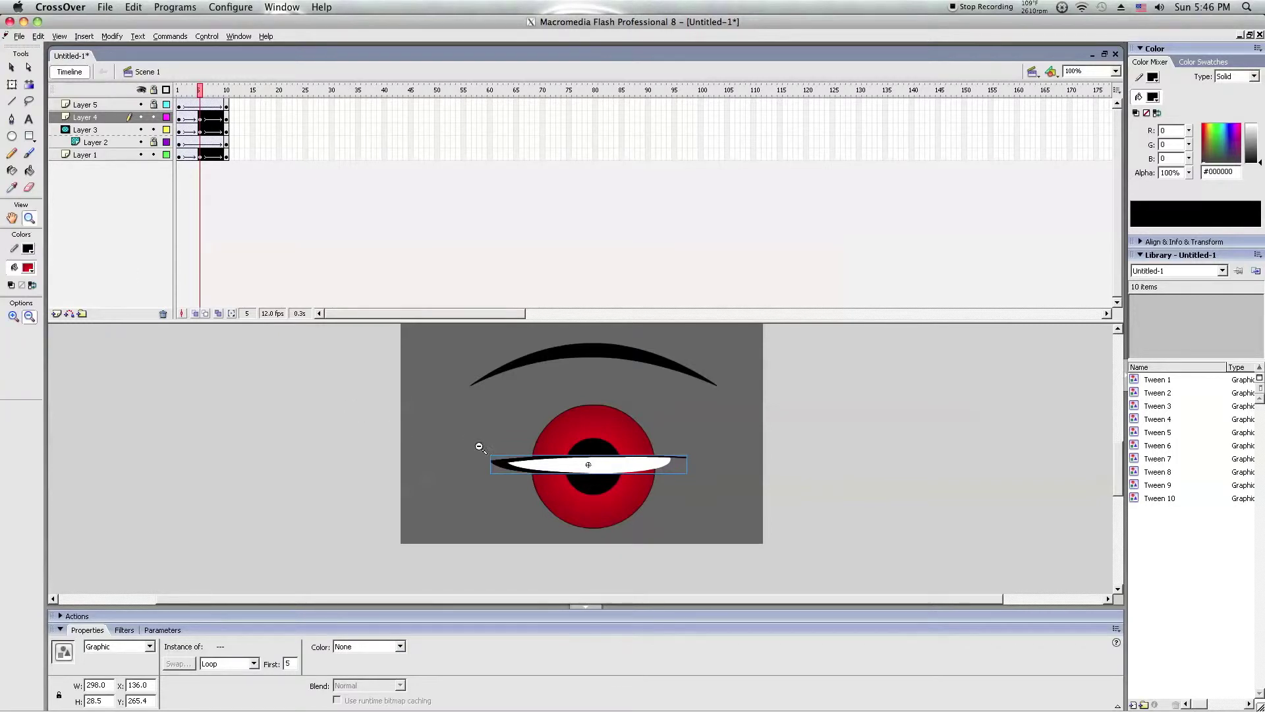
pyautogui.moveTo(512, 453); pyautogui.dragTo(773, 514)
pyautogui.click(634, 437)
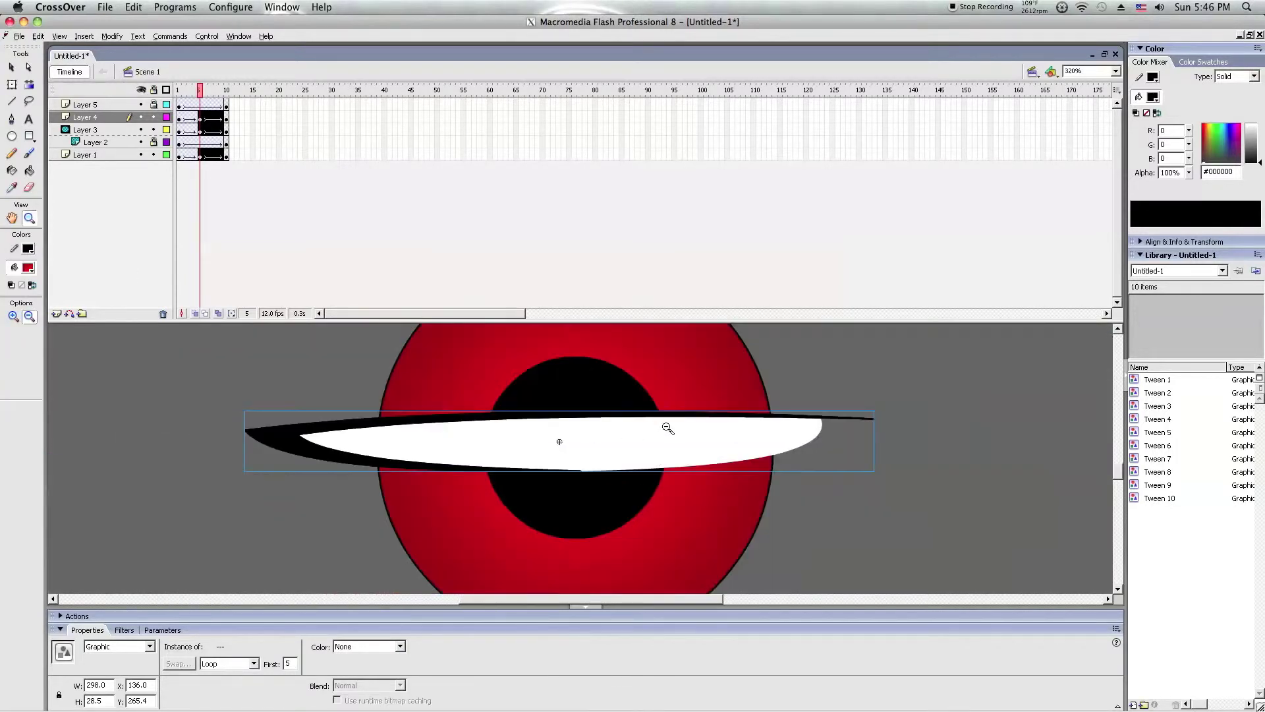
pyautogui.hotkey('ctrl', 'z')
pyautogui.click(651, 458)
# - Flatten the eye white with Free Transform into a thin line across the iris, zooming to fine-tune
pyautogui.click(12, 84)
pyautogui.moveTo(535, 343); pyautogui.dragTo(537, 547)
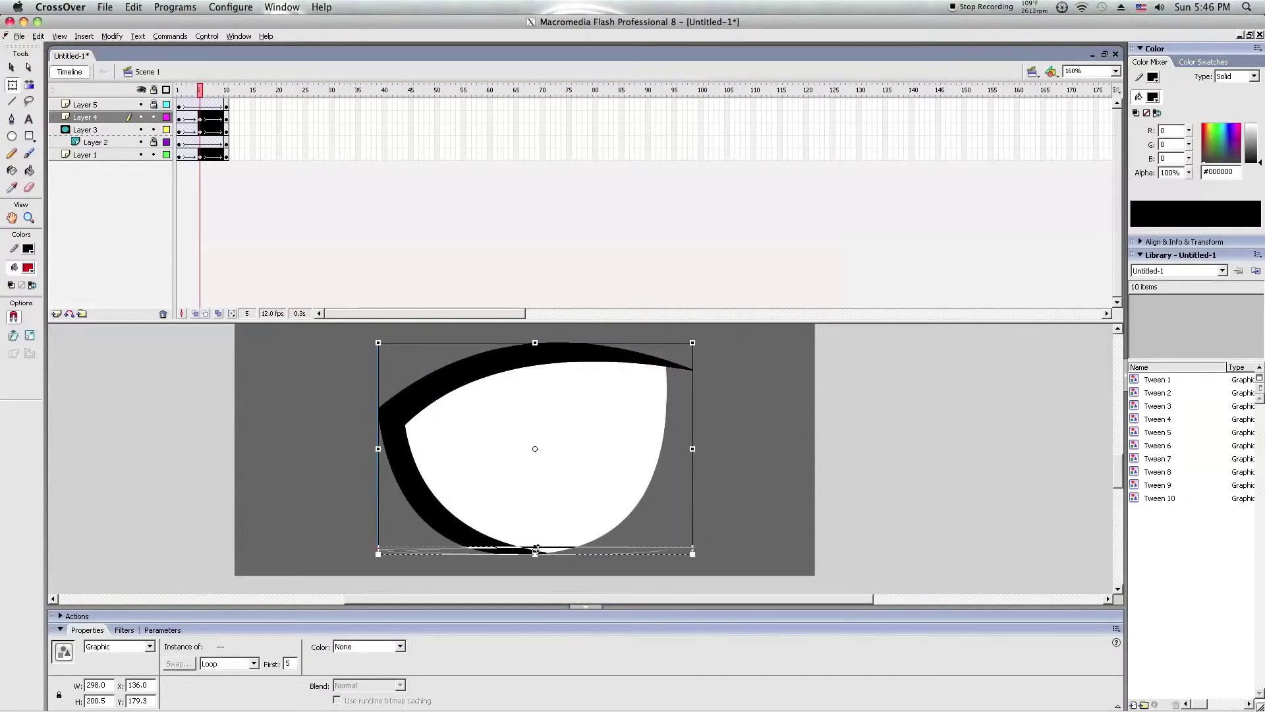
pyautogui.moveTo(537, 547)
pyautogui.mouseDown()
pyautogui.moveTo(535, 344)
pyautogui.moveTo(535, 436)
pyautogui.mouseUp()
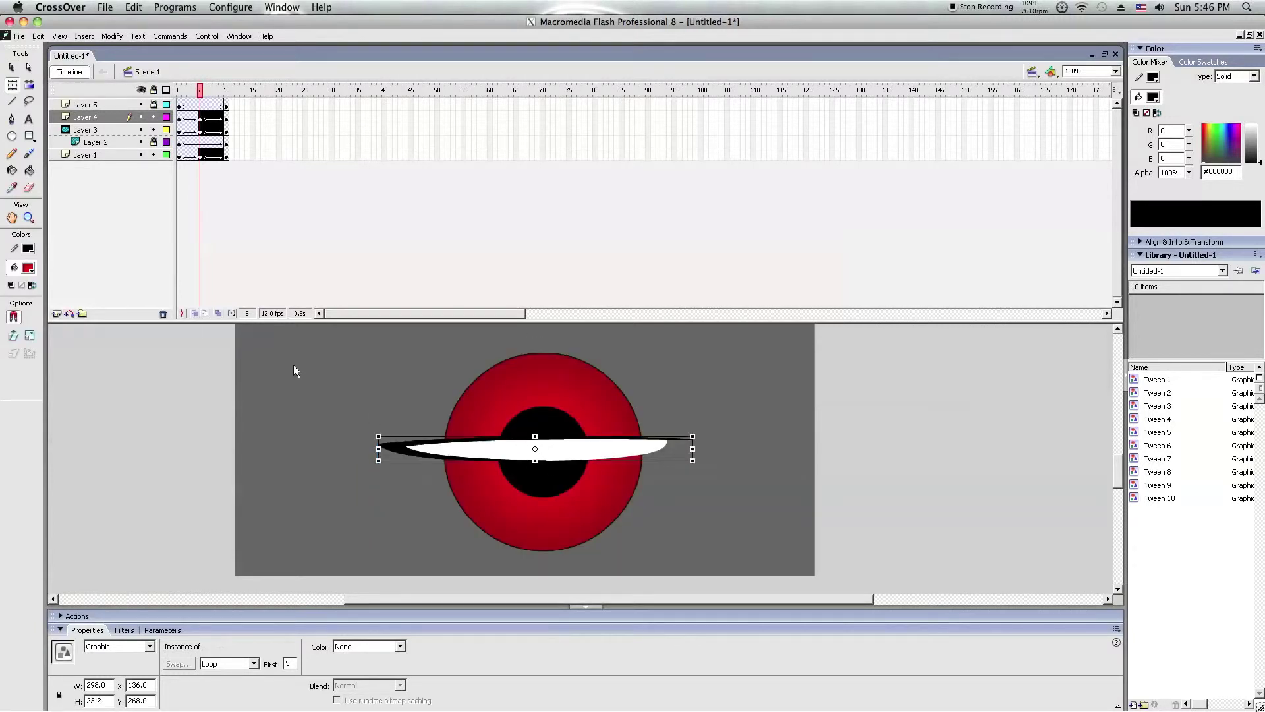
pyautogui.click(29, 218)
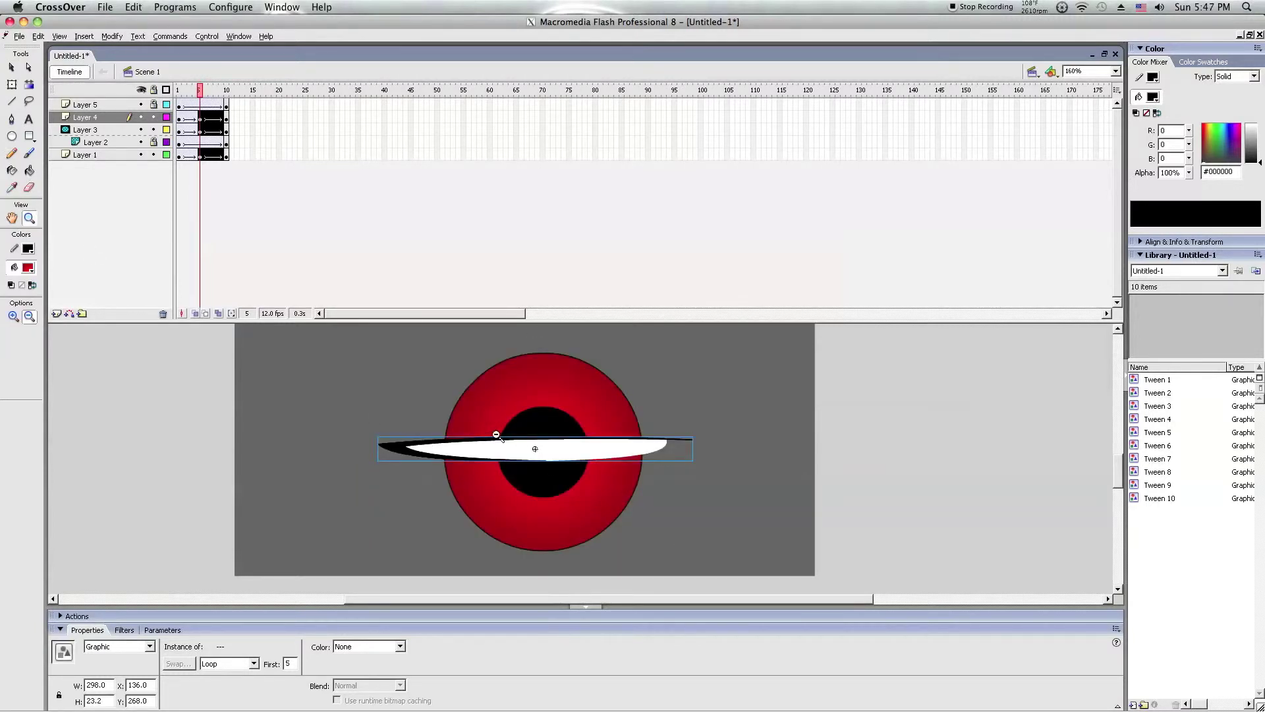
pyautogui.moveTo(496, 435); pyautogui.dragTo(601, 479)
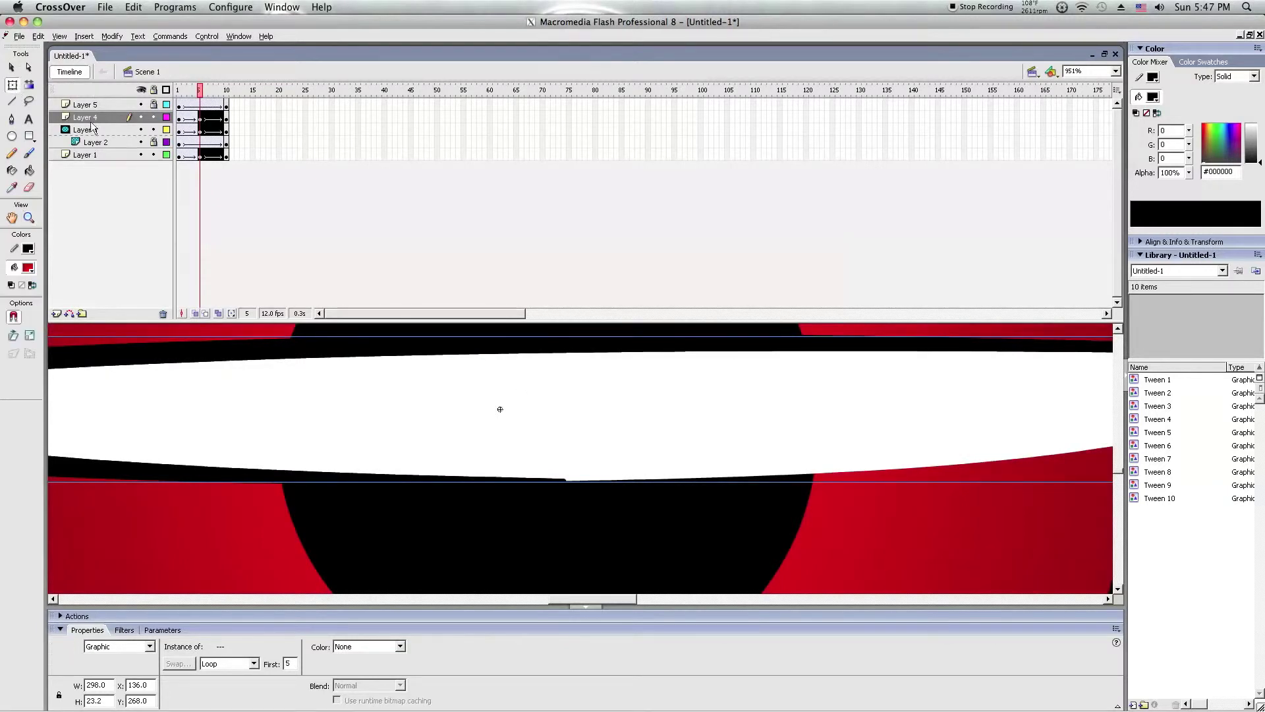
pyautogui.moveTo(499, 336); pyautogui.dragTo(484, 403)
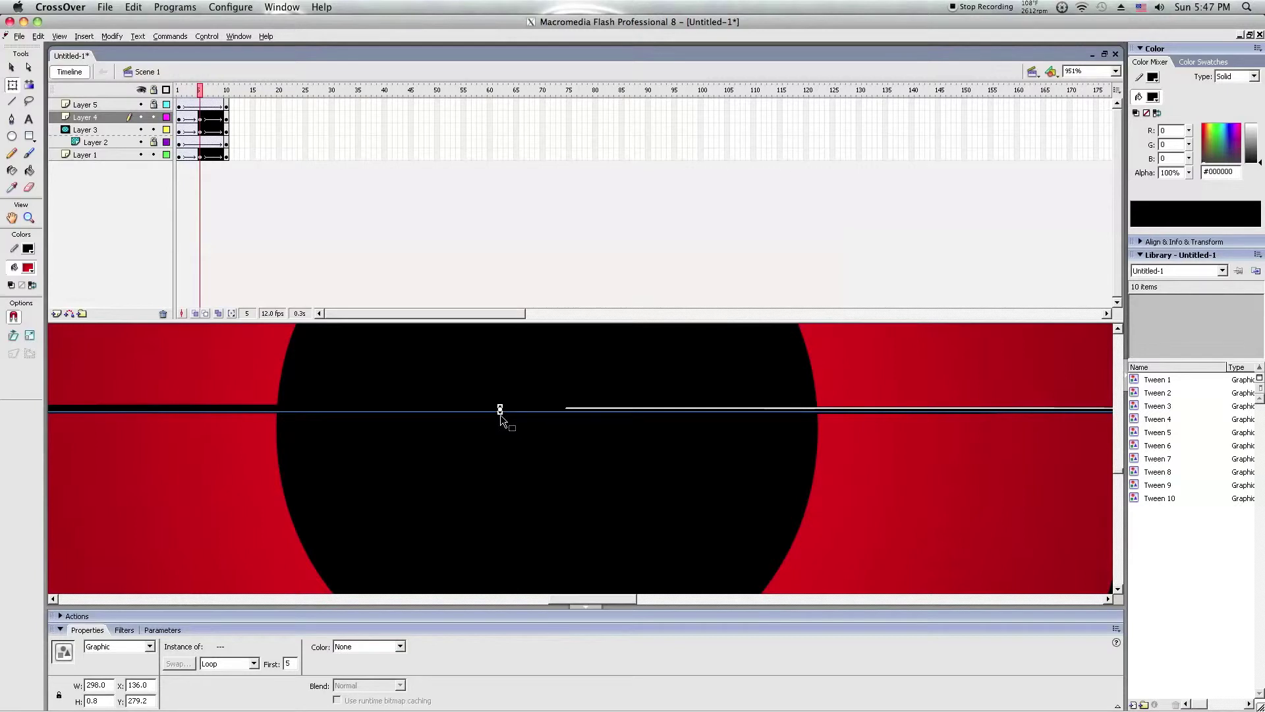
pyautogui.moveTo(500, 410); pyautogui.dragTo(499, 400)
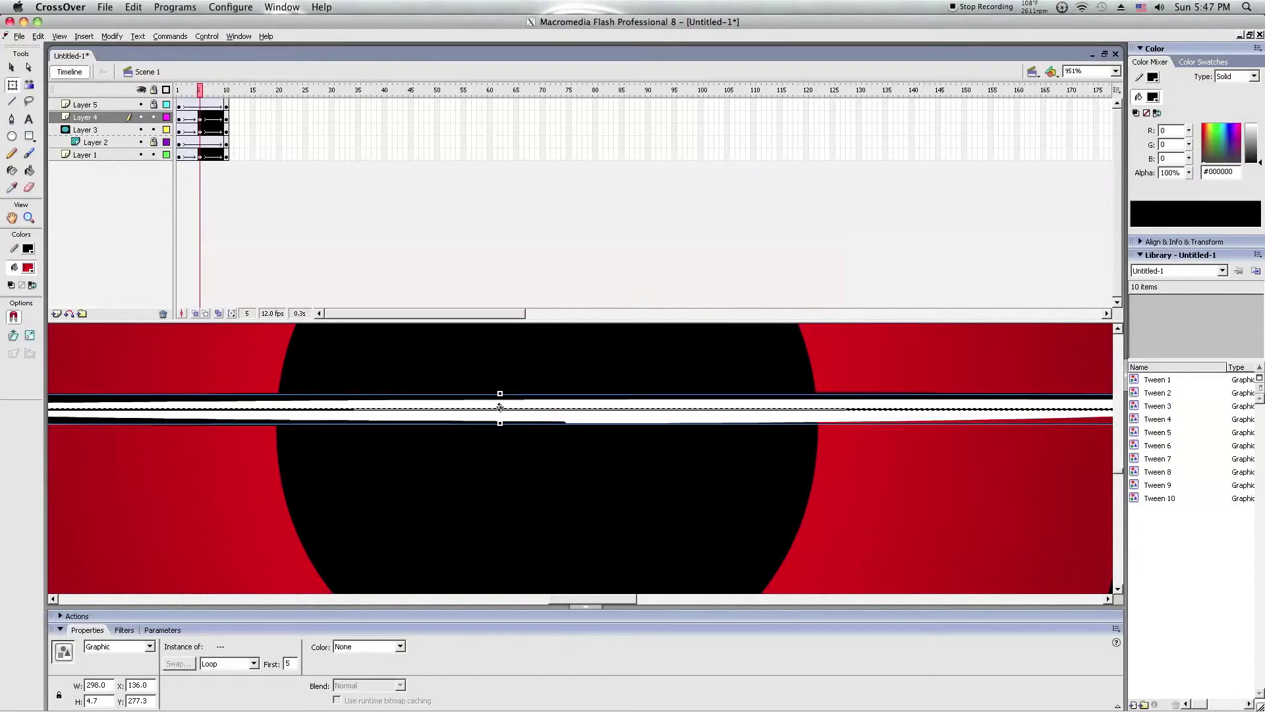
pyautogui.moveTo(500, 401); pyautogui.dragTo(500, 408)
pyautogui.click(538, 460)
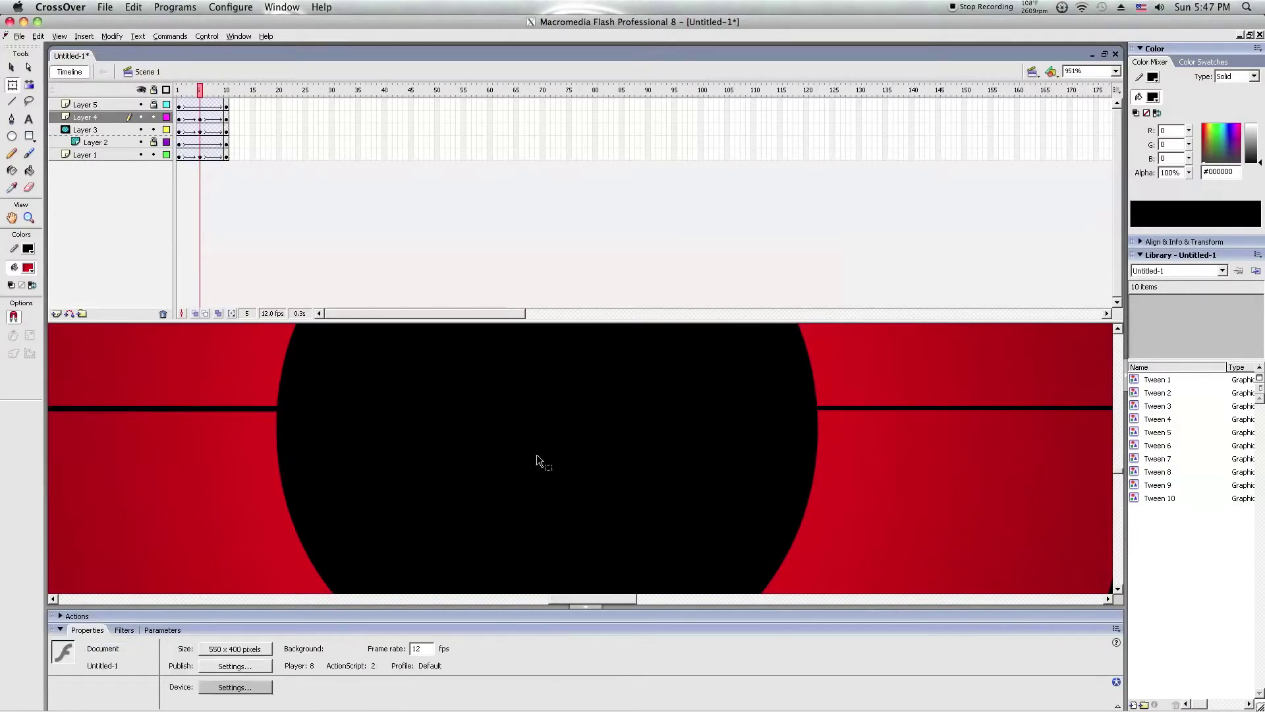
# - Zoom back out to the whole stage and lock all layers so the mask applies
pyautogui.click(29, 217)
pyautogui.keyDown('alt'); pyautogui.click(382, 419); pyautogui.keyUp('alt')
pyautogui.keyDown('alt'); pyautogui.click(619, 443); pyautogui.keyUp('alt')
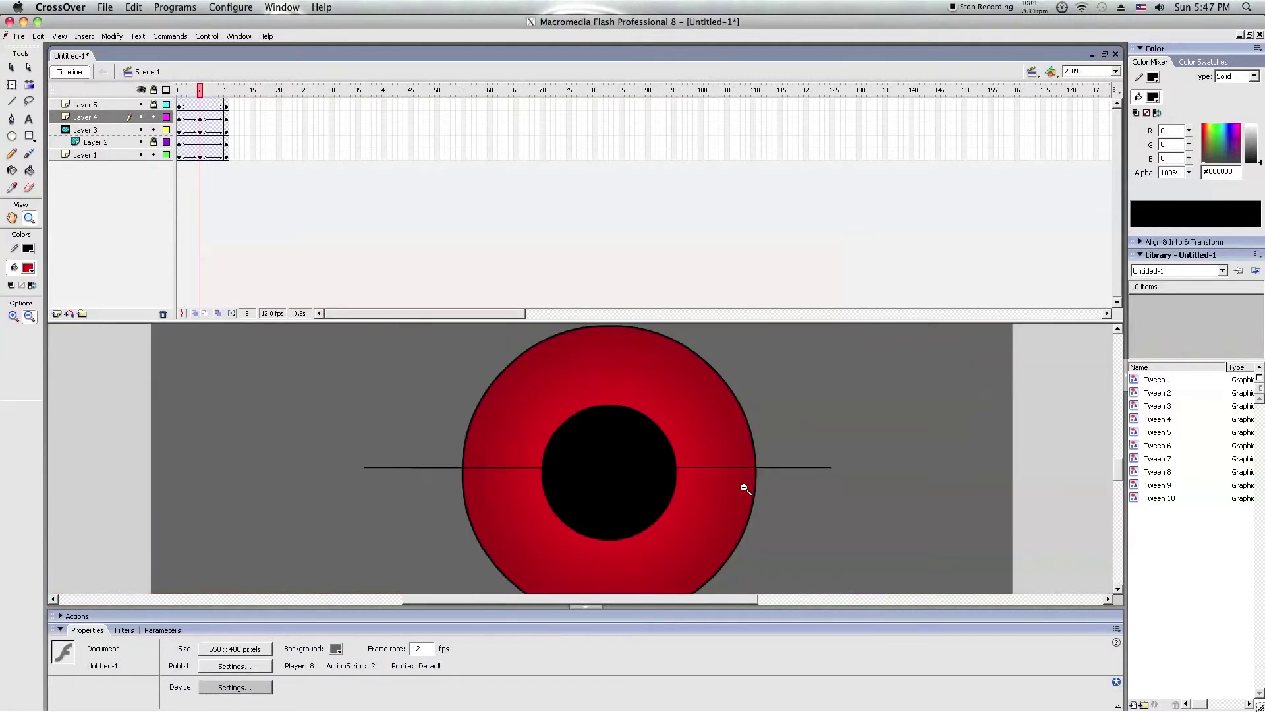
pyautogui.keyDown('alt'); pyautogui.click(744, 488); pyautogui.keyUp('alt')
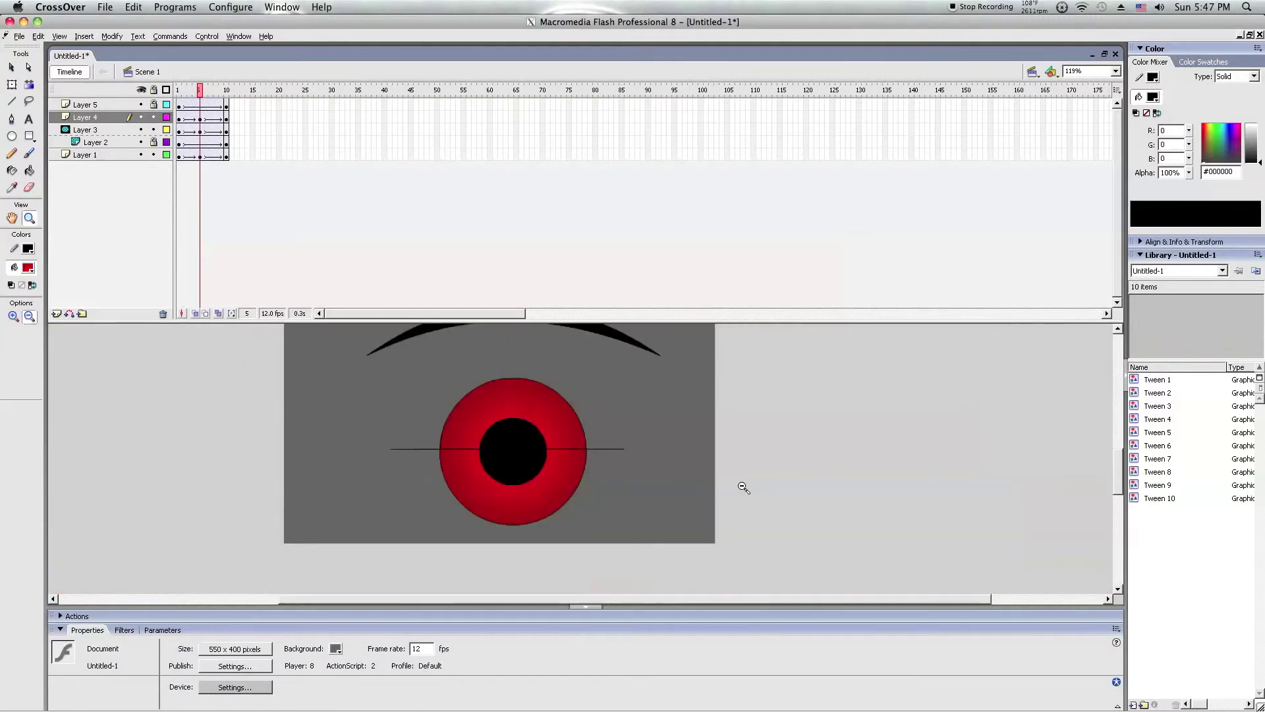
pyautogui.click(12, 67)
pyautogui.click(153, 89)
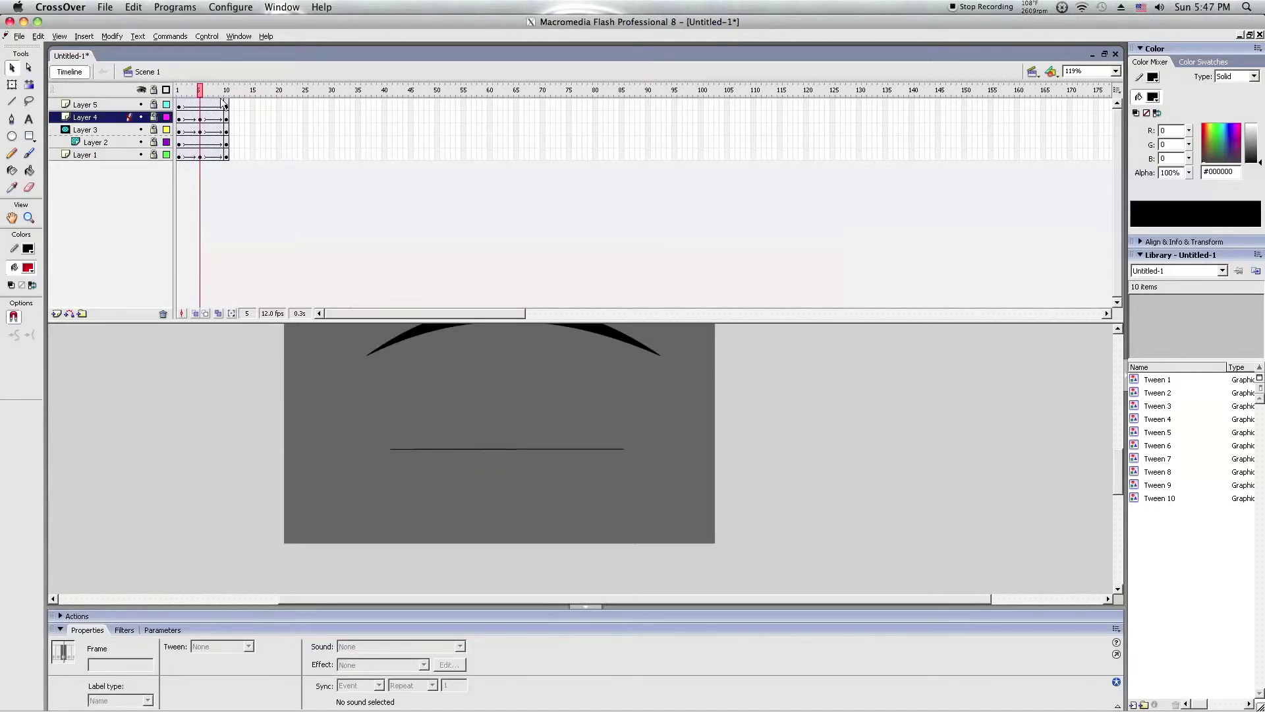
# - Scrub the blink frames, then preview them with Control > Test Scene
pyautogui.moveTo(203, 96); pyautogui.dragTo(231, 95)
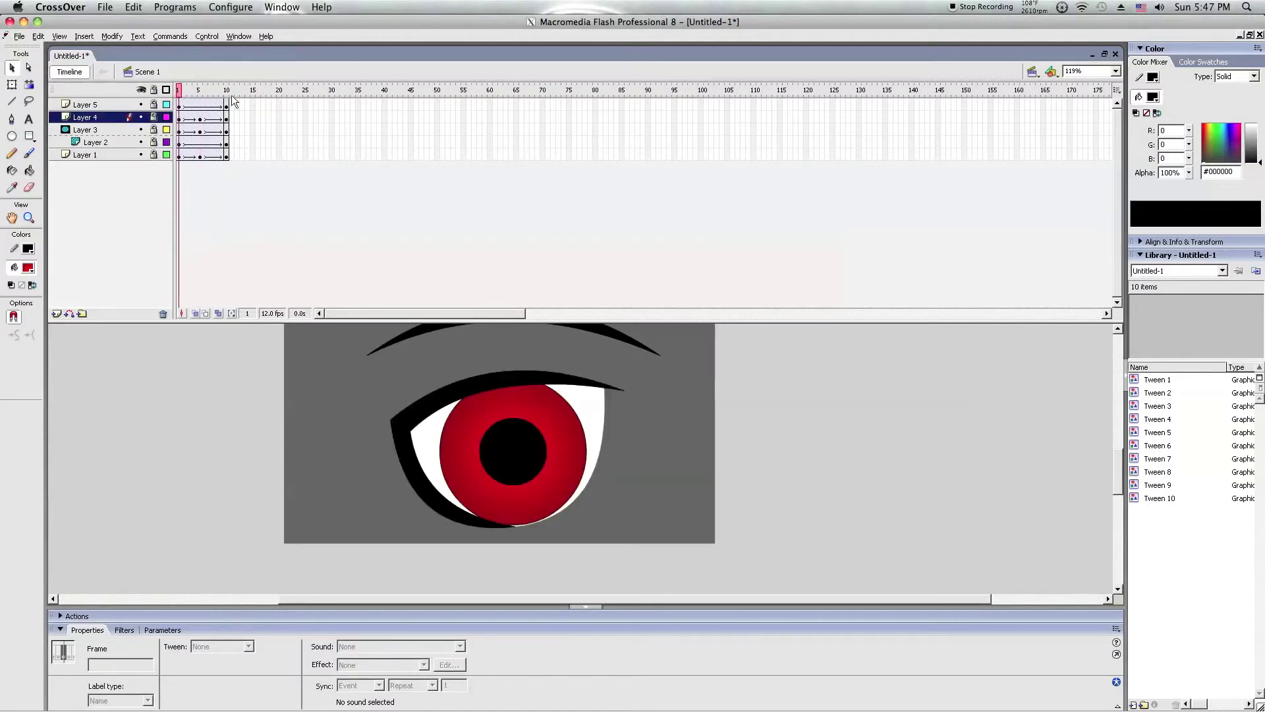
pyautogui.click(195, 38)
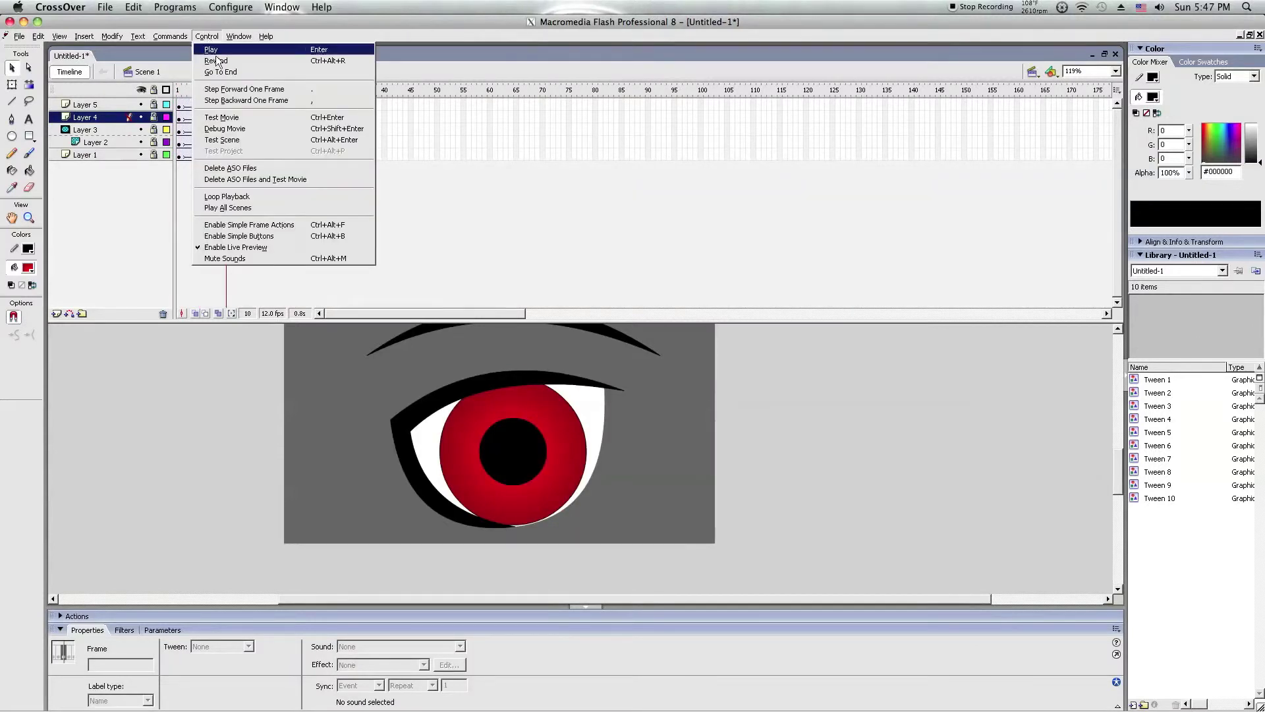
pyautogui.click(249, 141)
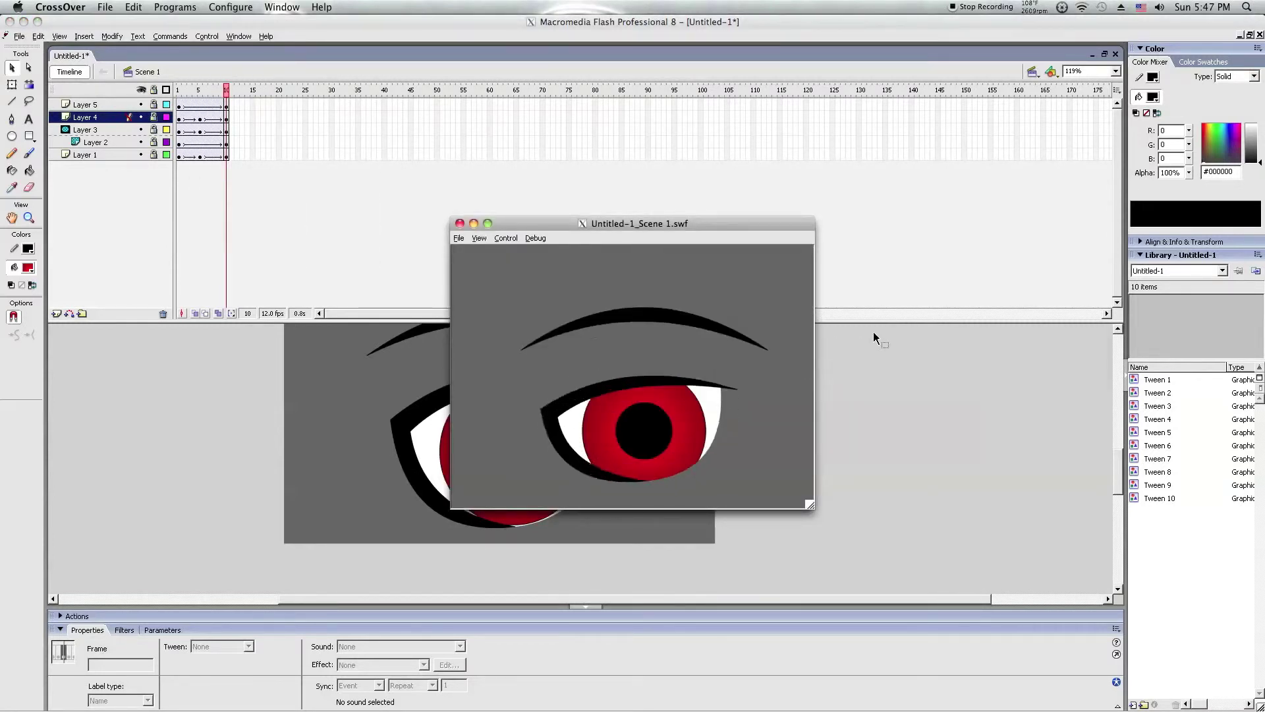
pyautogui.click(460, 222)
# - Close the preview and drag the frames on all layers out to frame 120
pyautogui.moveTo(488, 314); pyautogui.dragTo(568, 319)
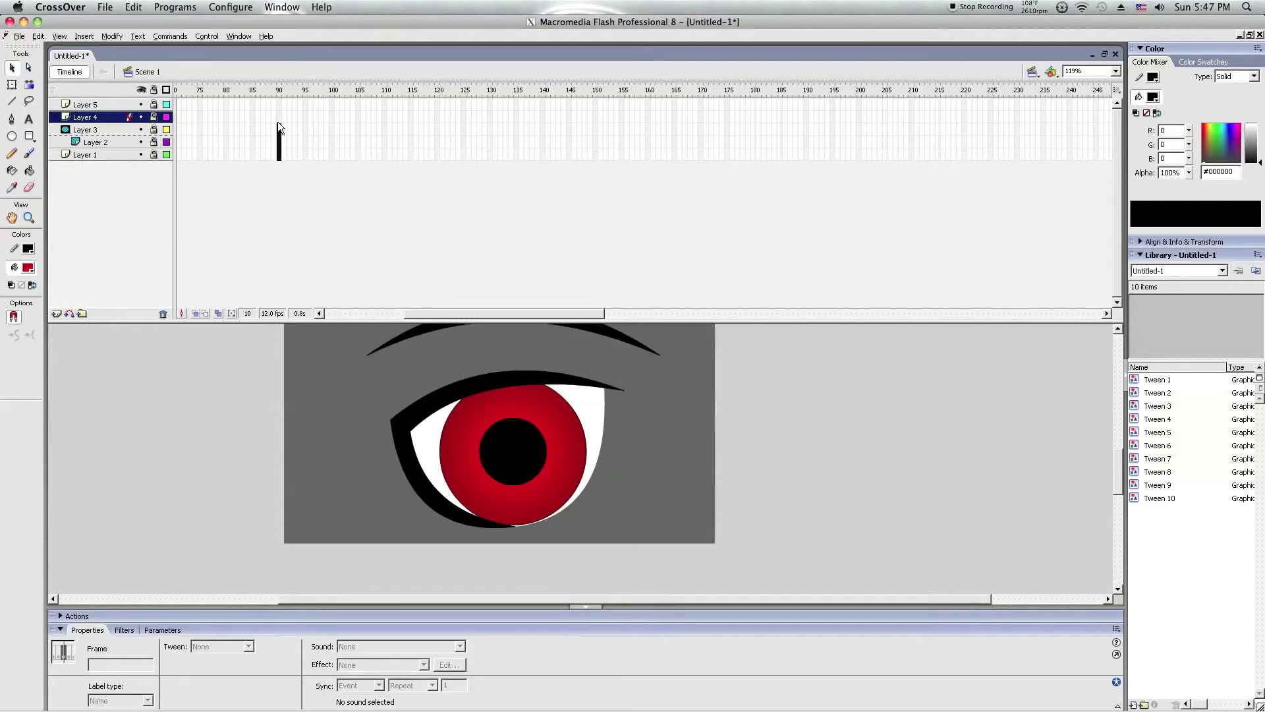
pyautogui.moveTo(278, 127)
pyautogui.mouseDown()
pyautogui.moveTo(277, 100)
pyautogui.moveTo(849, 94)
pyautogui.moveTo(402, 97)
pyautogui.moveTo(436, 101)
pyautogui.mouseUp()
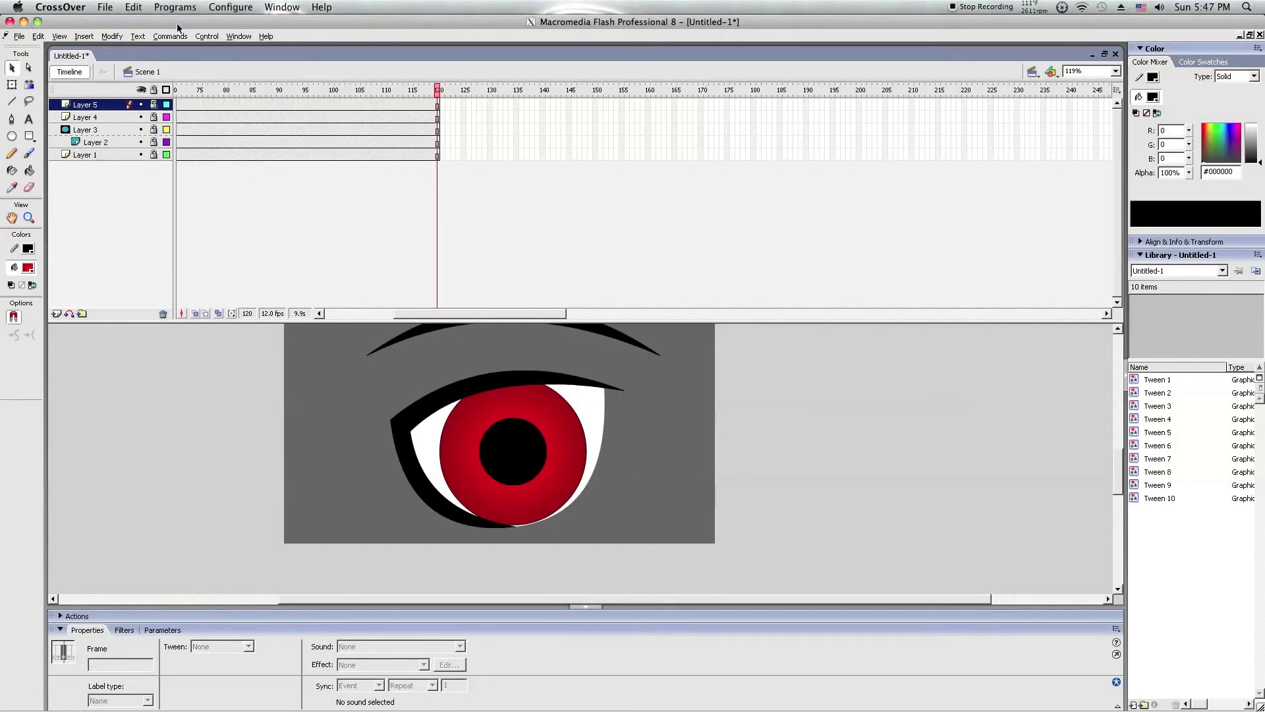
# - Run Control > Test Scene to check the spaced-out blink timing
pyautogui.click(207, 38)
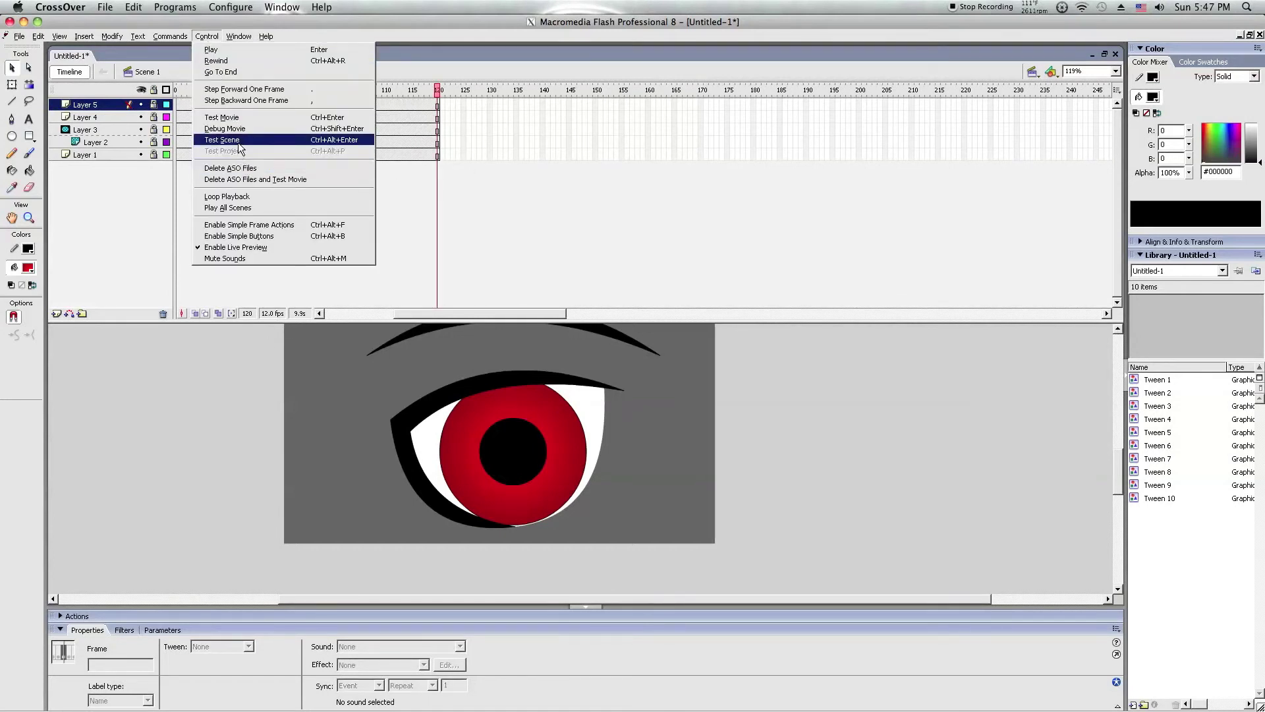
pyautogui.click(238, 144)
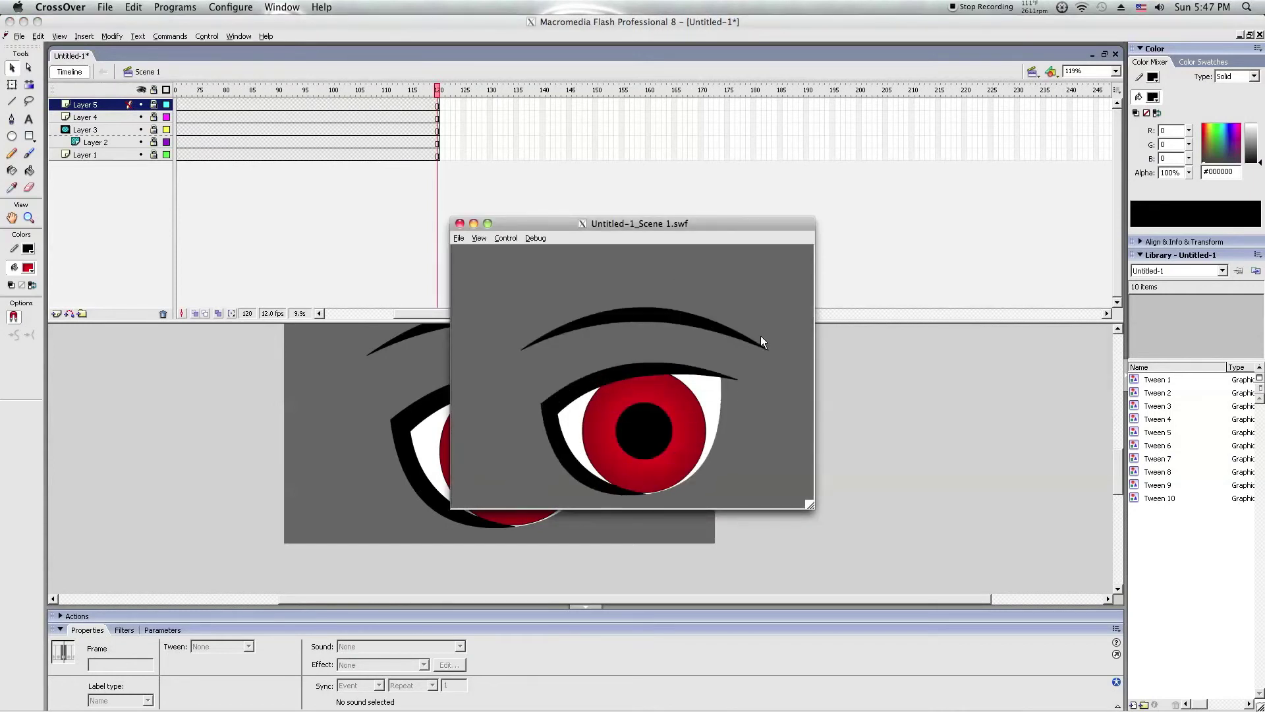